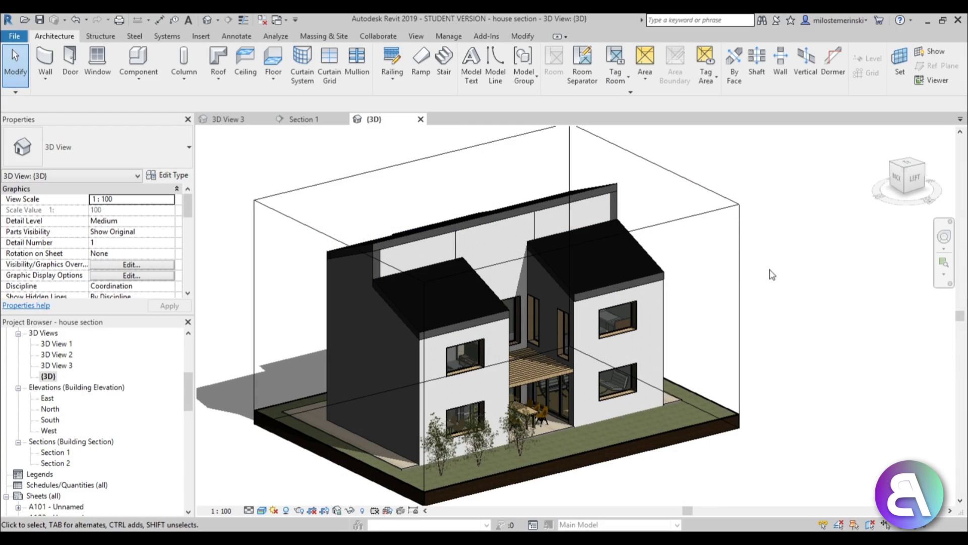
Open the Section 1 building section view.
shift+middle_drag(731, 335, 741, 316)
click(740, 318)
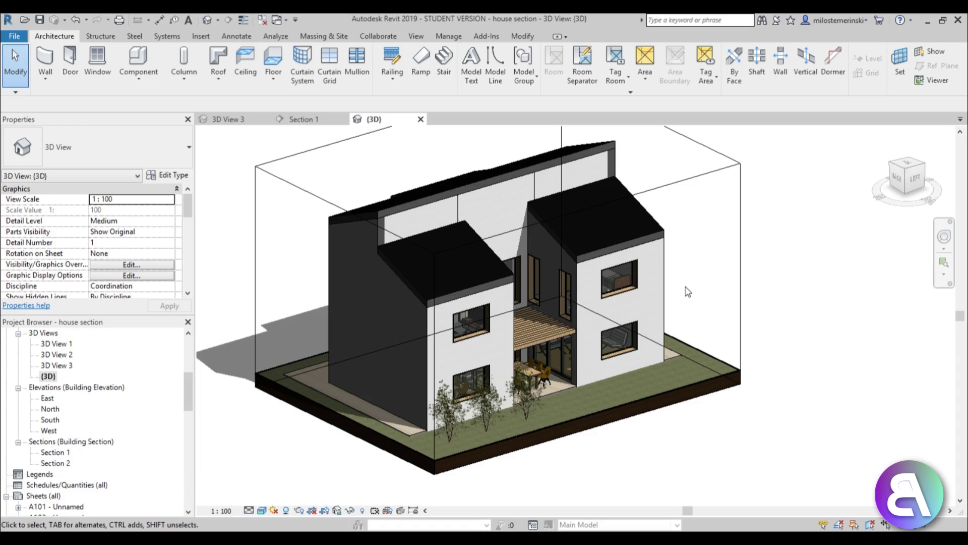
mouse_move(184, 386)
mouse_down()
mouse_move(188, 358)
mouse_move(186, 387)
mouse_up()
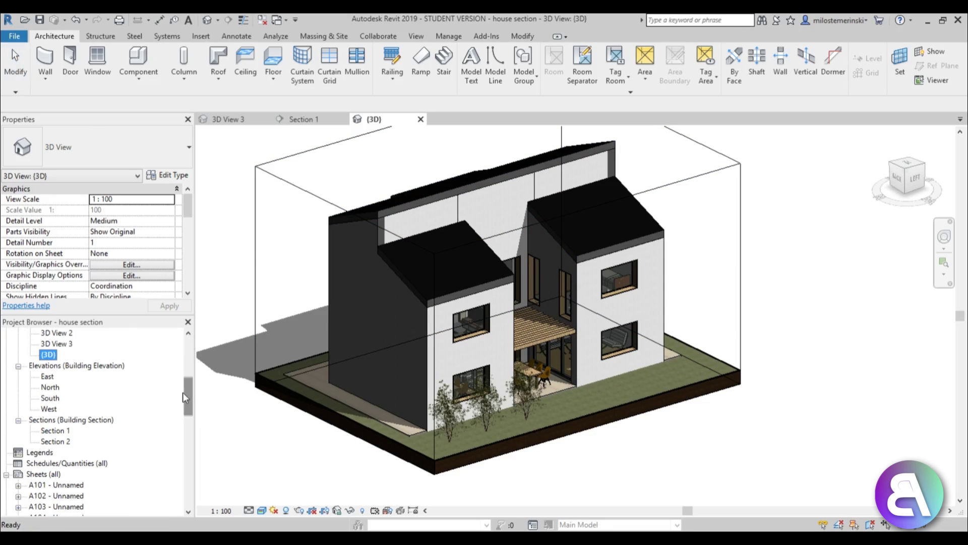
double_click(55, 431)
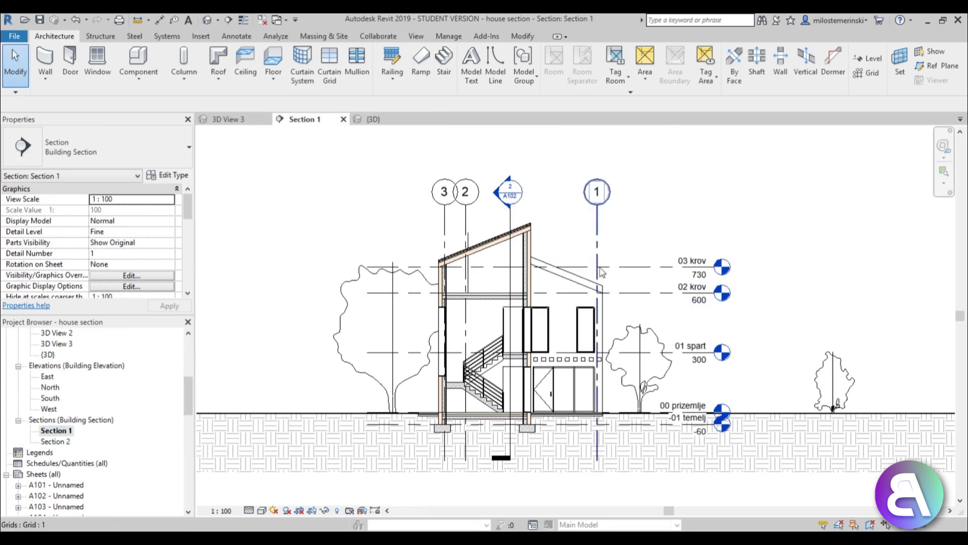
Examine Section 1, checking the cut house, the surrounding trees and how far the topography extends on each side.
mouse_move(628, 239)
middle_down()
mouse_move(642, 240)
mouse_move(625, 235)
middle_up()
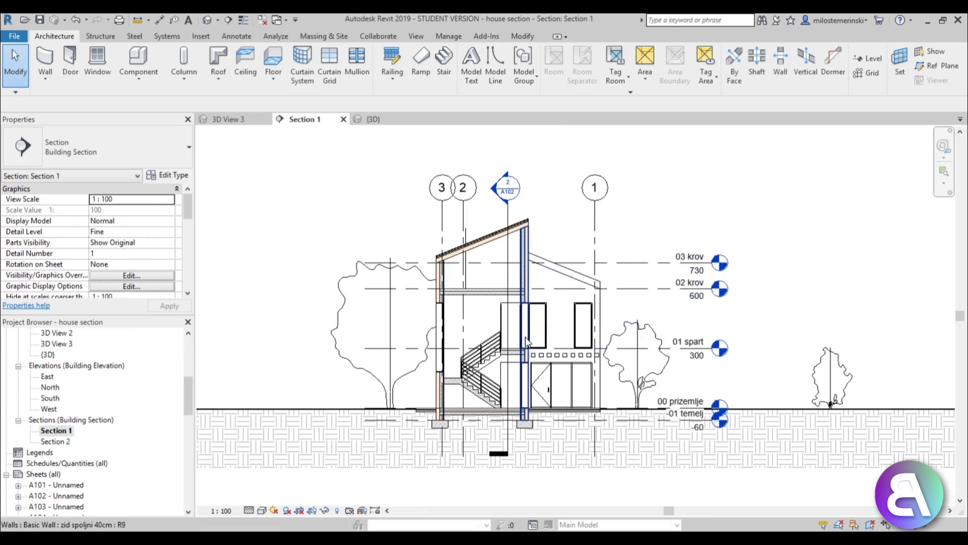
scroll(538, 331, down, 3)
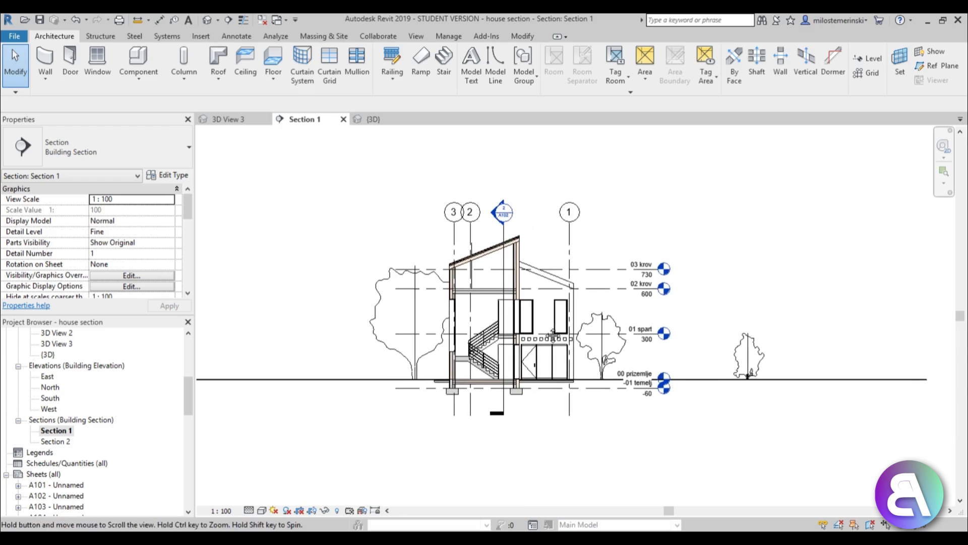
scroll(539, 329, down, 1)
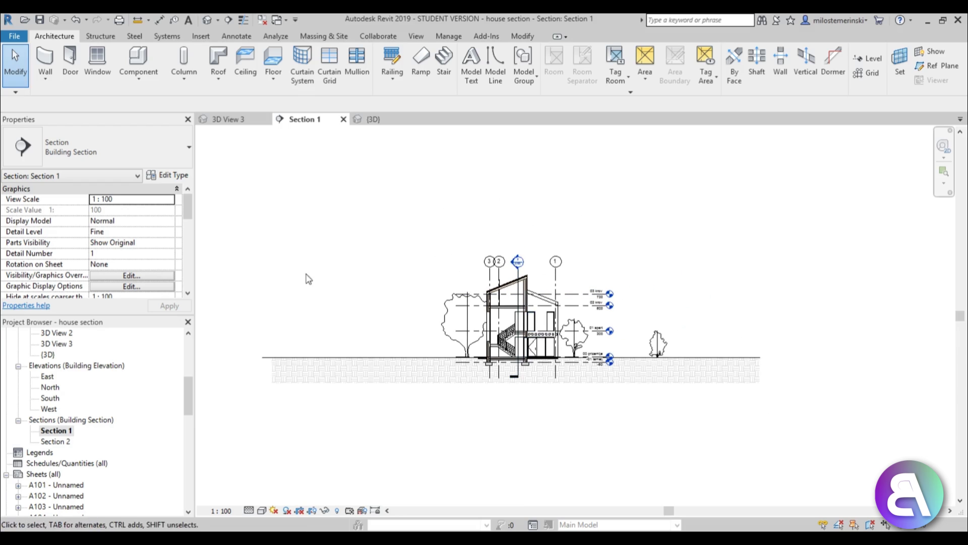
scroll(225, 328, up, 3)
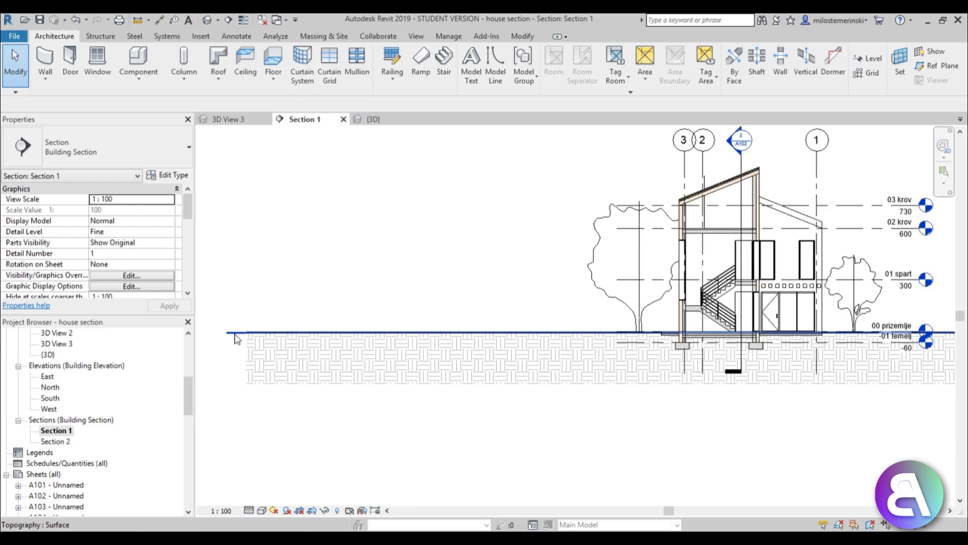
scroll(237, 334, up, 5)
scroll(307, 348, down, 6)
scroll(591, 327, up, 3)
scroll(510, 269, up, 2)
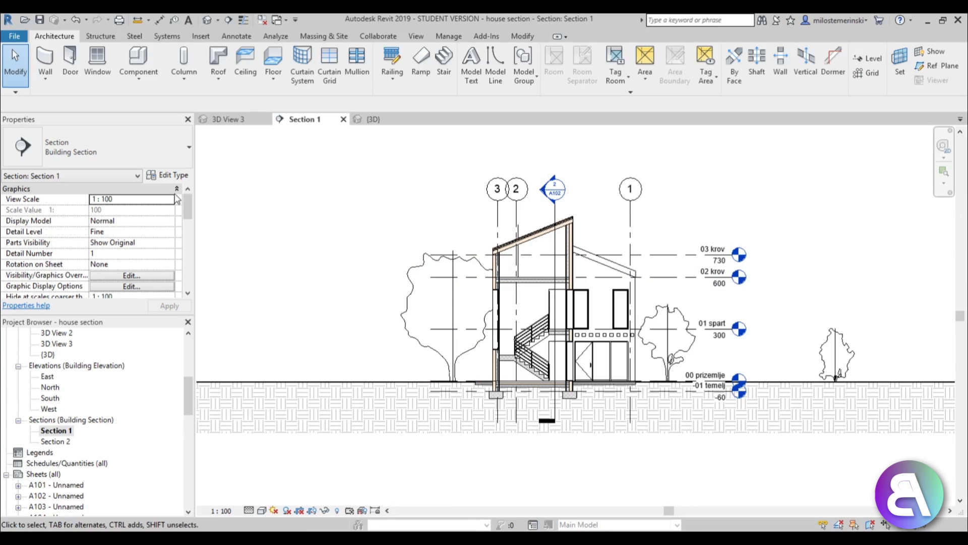
Turn on Crop View and Crop Region Visible for Section 1 and apply the change.
drag(187, 201, 185, 234)
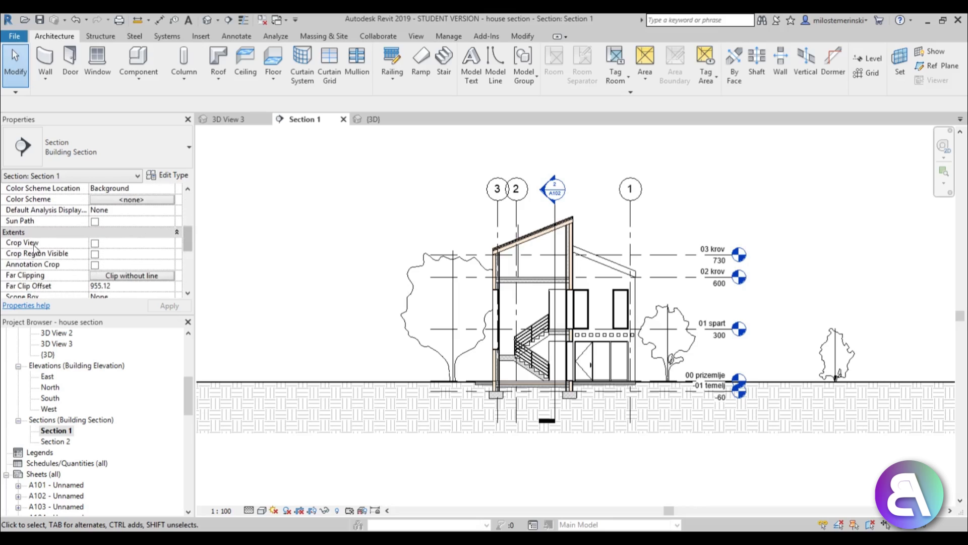
click(94, 242)
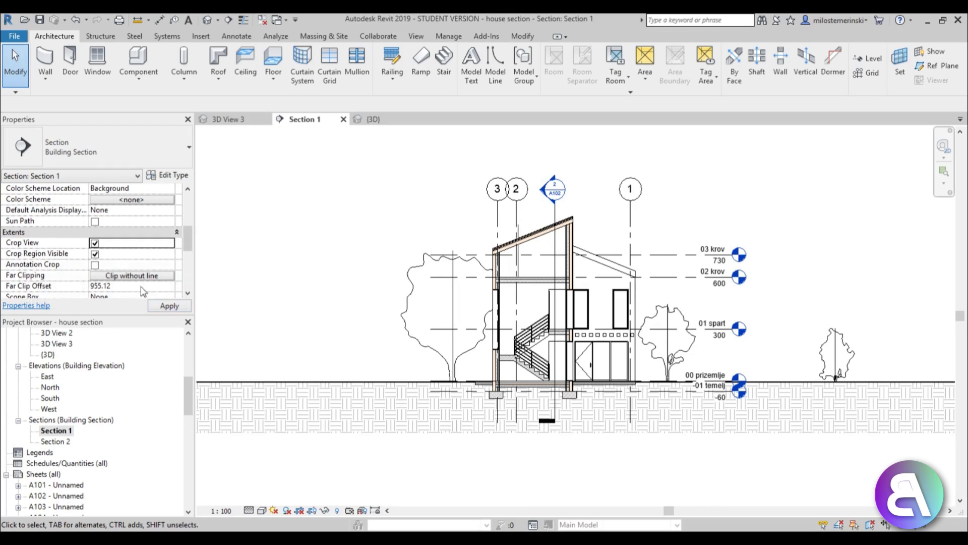
click(163, 307)
scroll(569, 302, down, 2)
scroll(589, 252, up, 2)
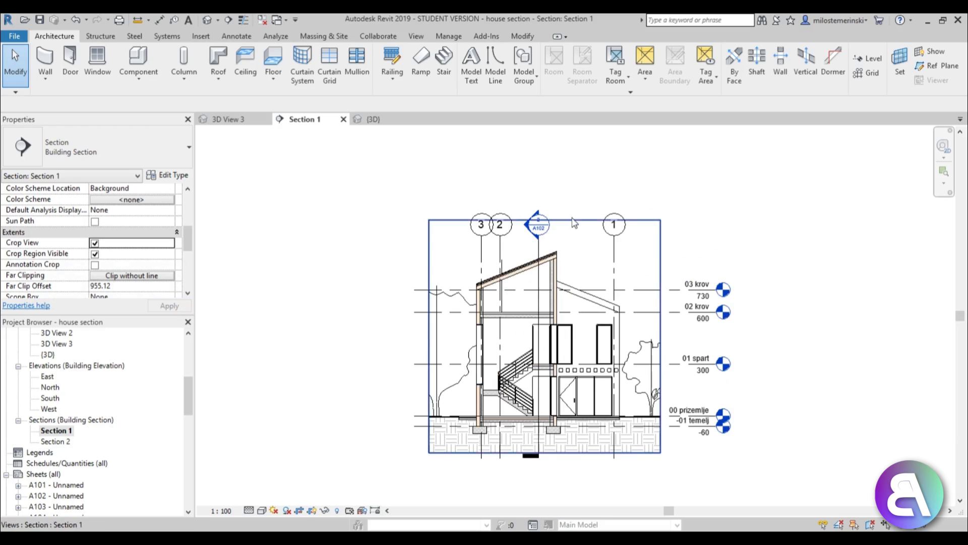
Widen the section's crop region on both sides so it takes in more of the neighbouring trees.
click(574, 220)
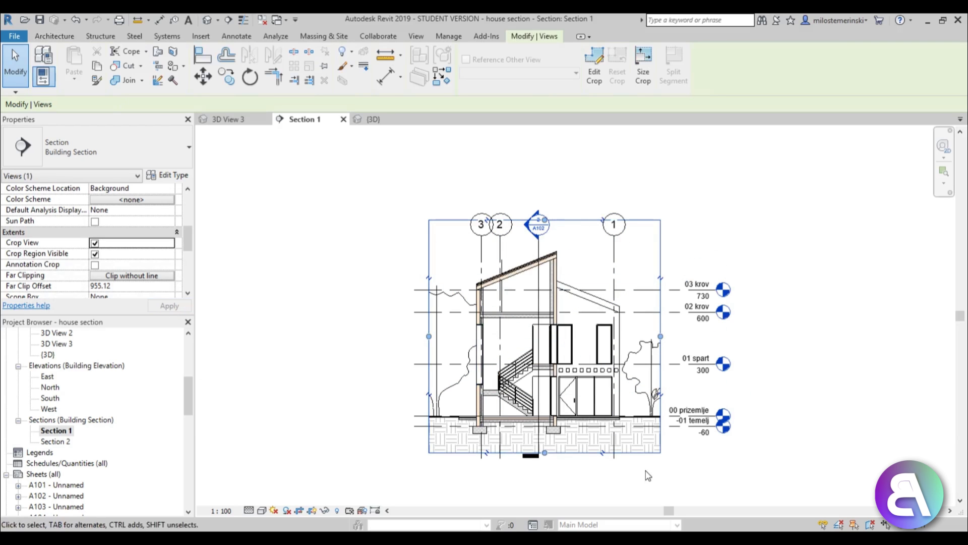
drag(429, 336, 411, 336)
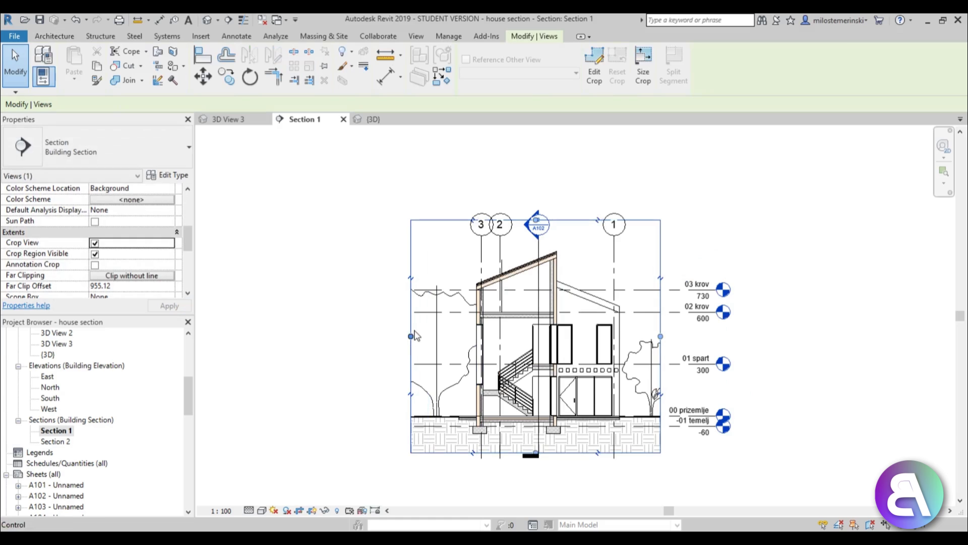
scroll(660, 336, up, 2)
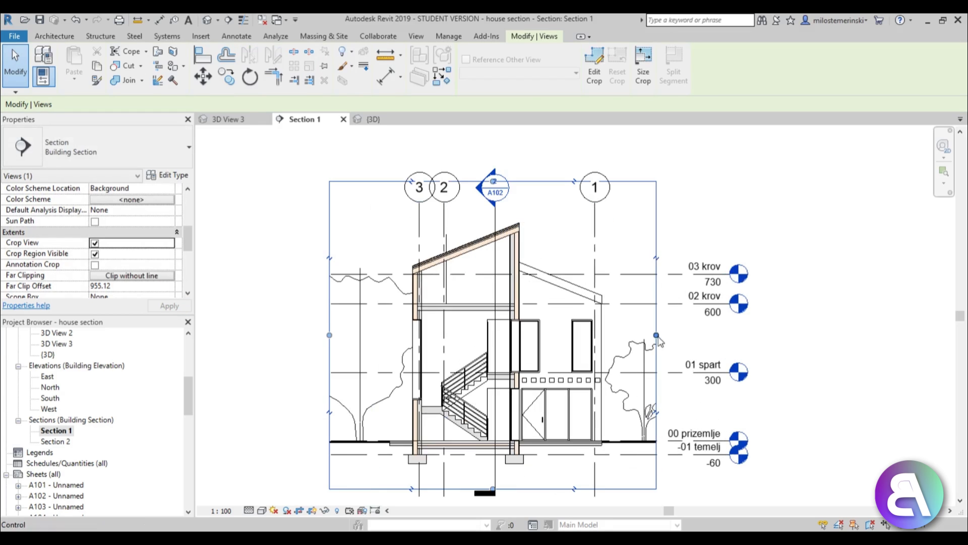
drag(660, 335, 667, 336)
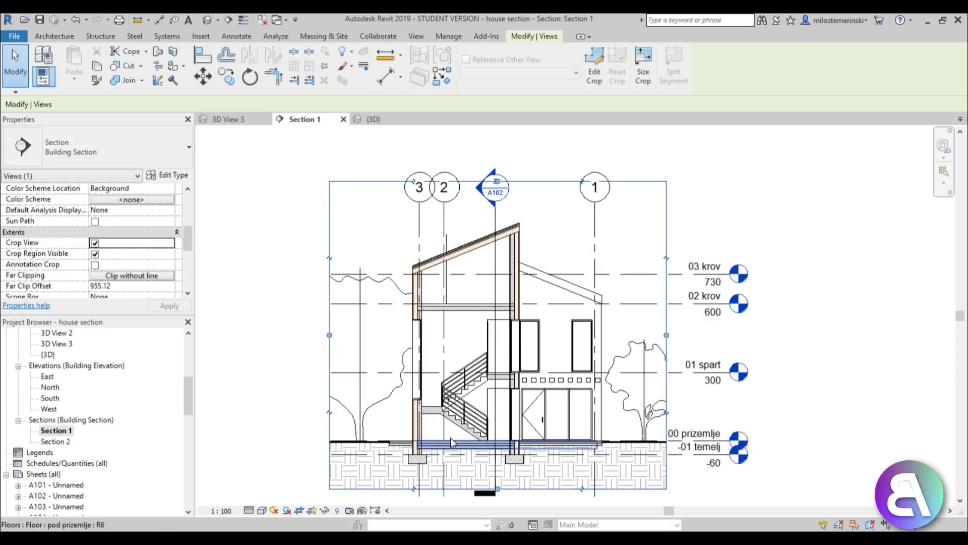
Lower the crop region's upper edge to just above the roof, below the grid bubbles, and raise its lower edge slightly.
ctrl+click(496, 184)
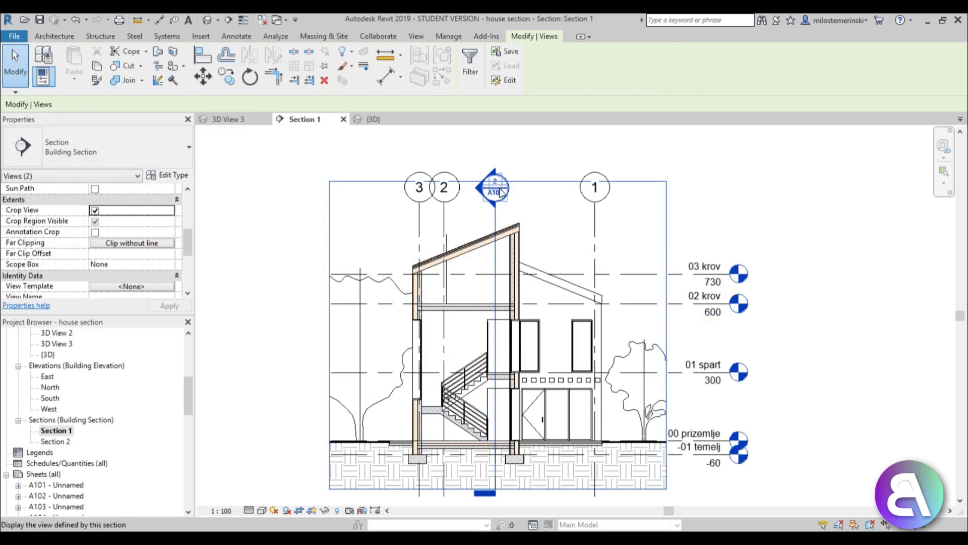
click(541, 181)
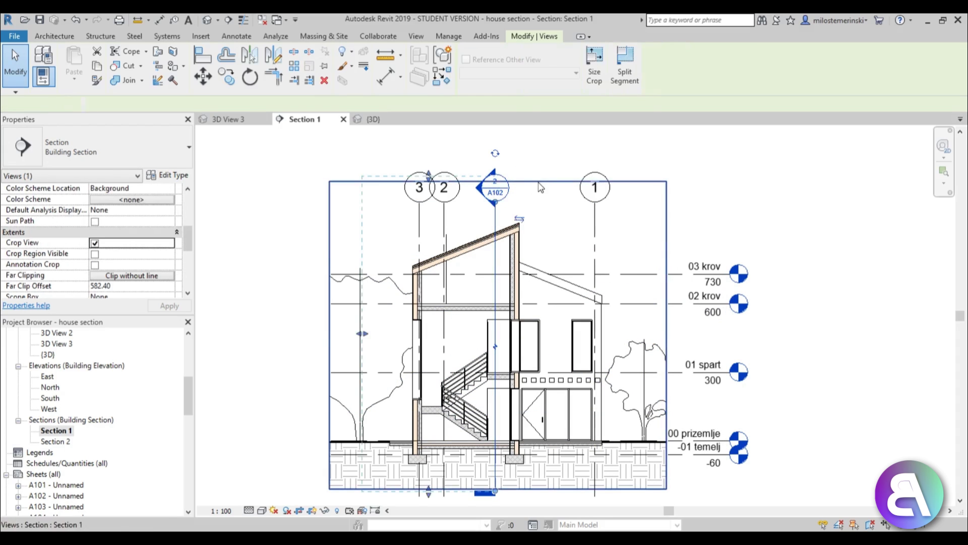
scroll(505, 185, up, 4)
click(496, 210)
drag(496, 209, 497, 244)
scroll(557, 185, down, 4)
middle_drag(558, 186, 555, 170)
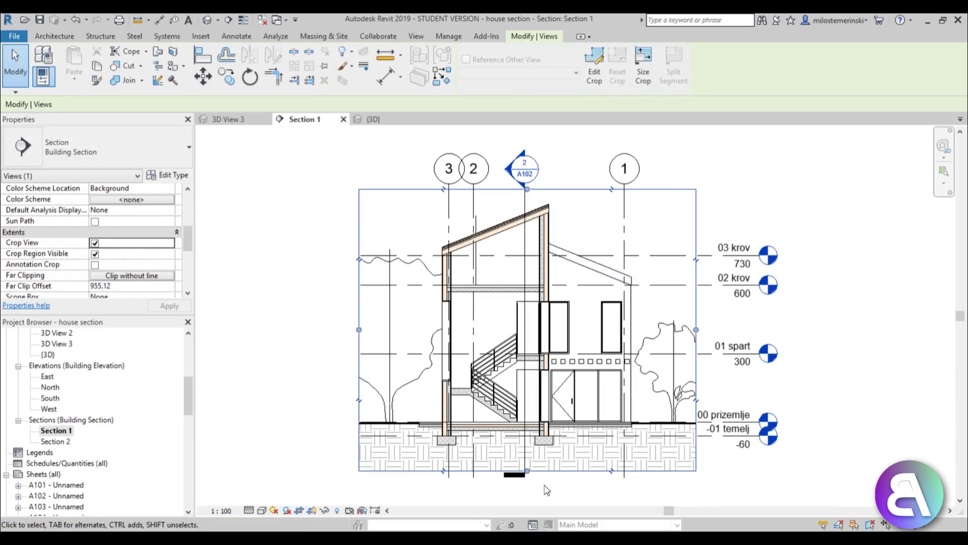
drag(527, 472, 527, 468)
click(570, 485)
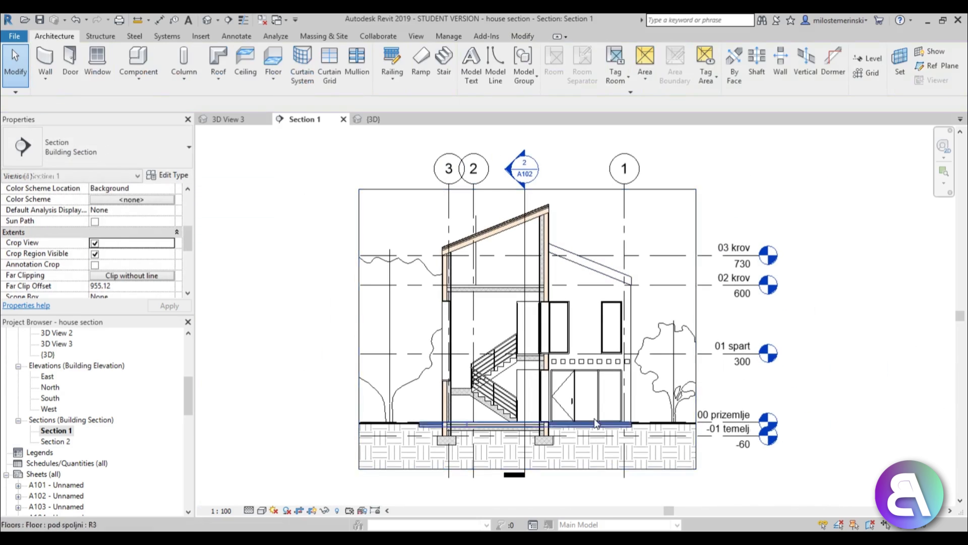
Turn off Crop Region Visible for Section 1, keeping Crop View on.
scroll(591, 411, down, 1)
middle_drag(591, 410, 583, 363)
scroll(605, 295, up, 2)
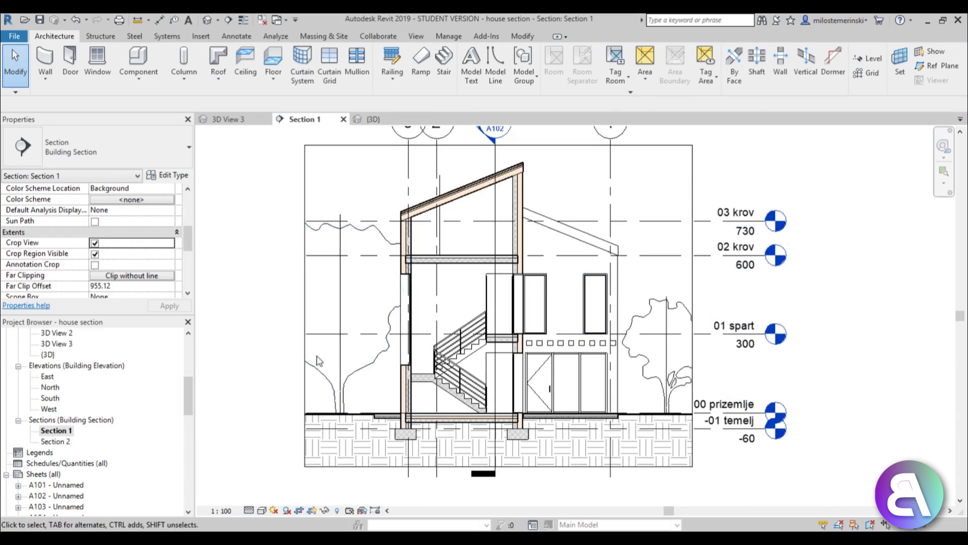
click(95, 254)
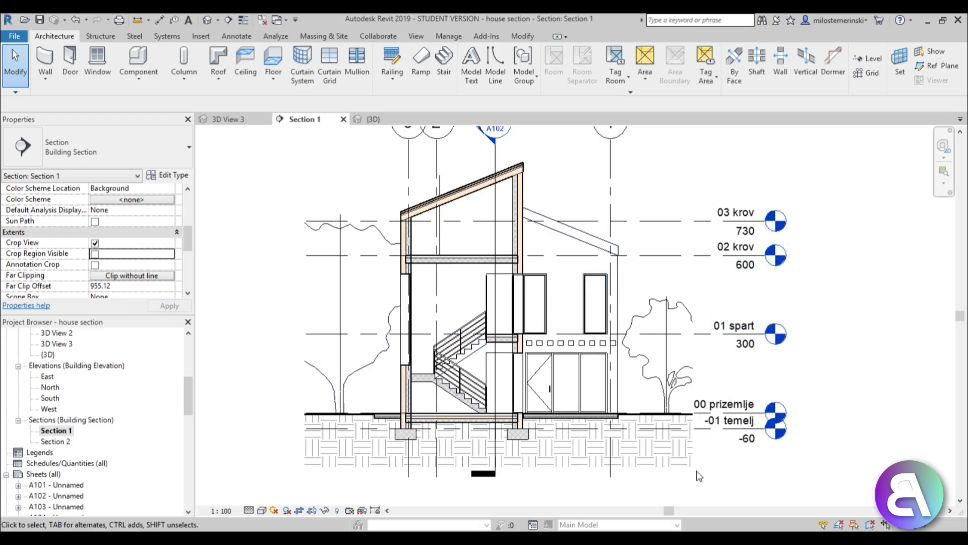
Add an elbow to grid line 2 above the roof to separate its bubble from grid 3's bubble.
scroll(325, 399, down, 2)
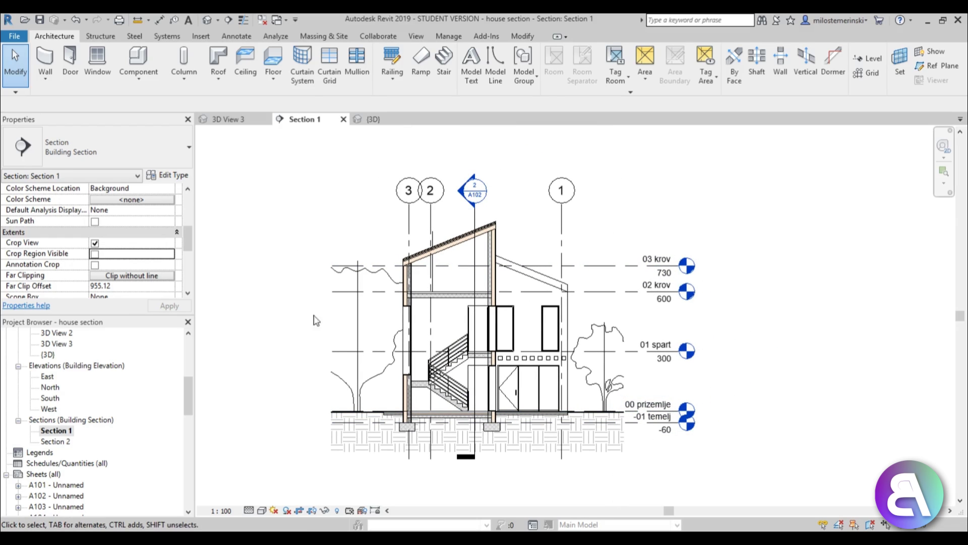
middle_click(298, 361)
middle_drag(401, 385, 399, 381)
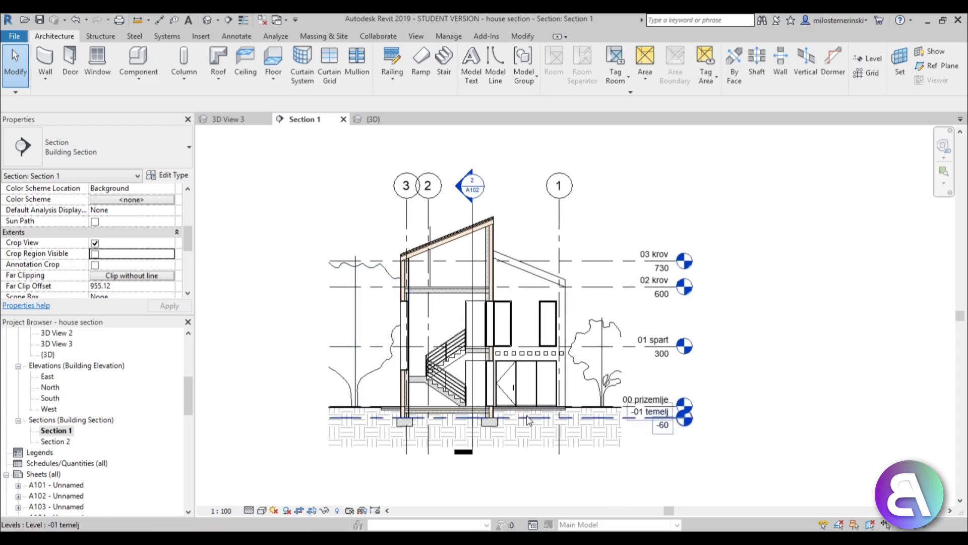
middle_drag(628, 437, 628, 435)
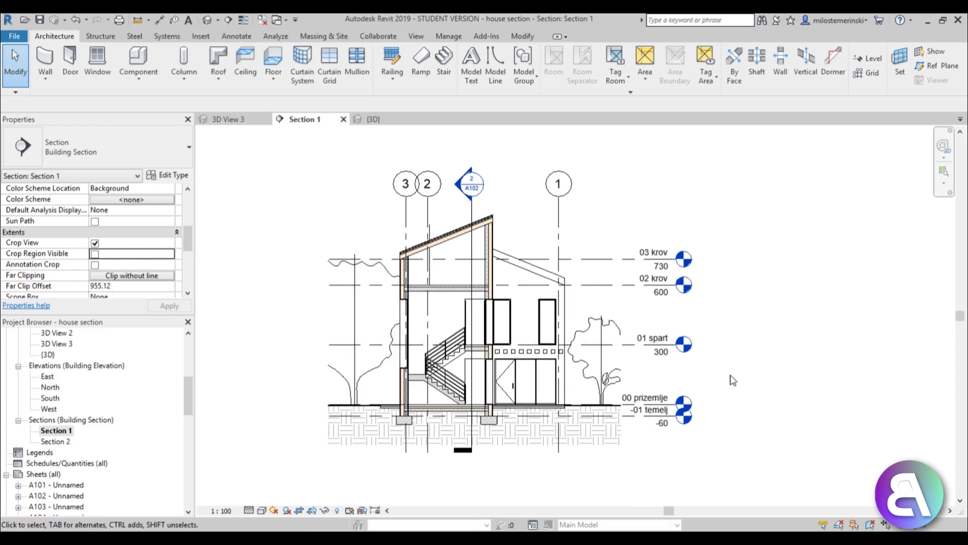
scroll(430, 207, up, 3)
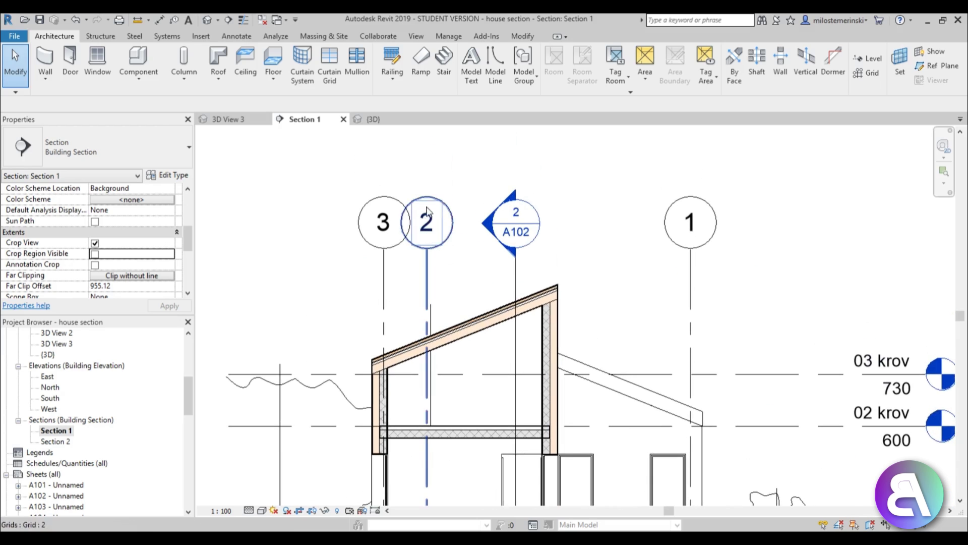
scroll(407, 241, up, 3)
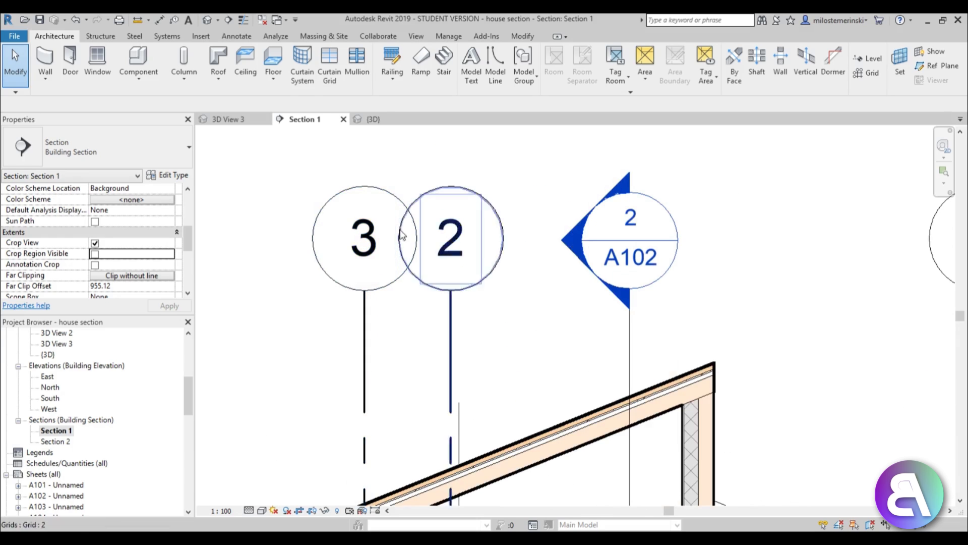
click(451, 347)
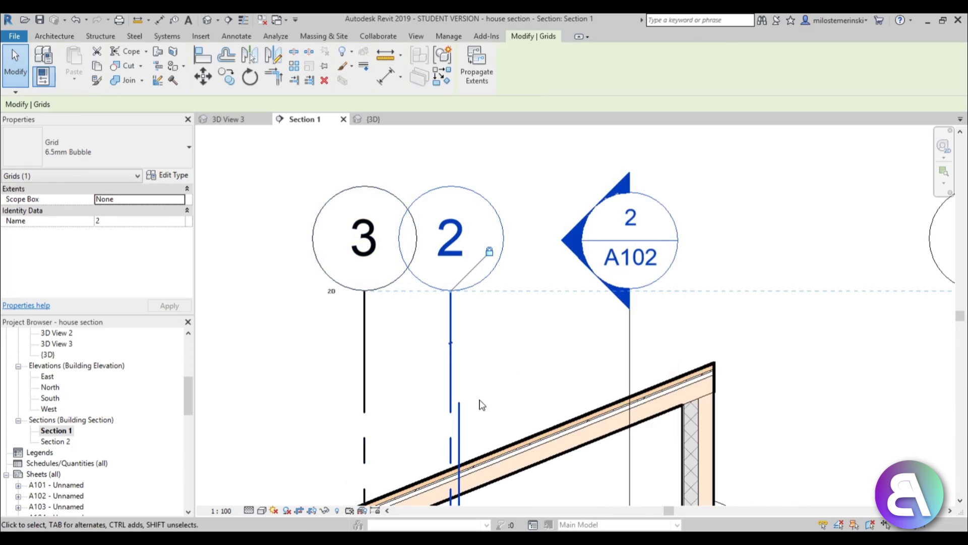
click(453, 347)
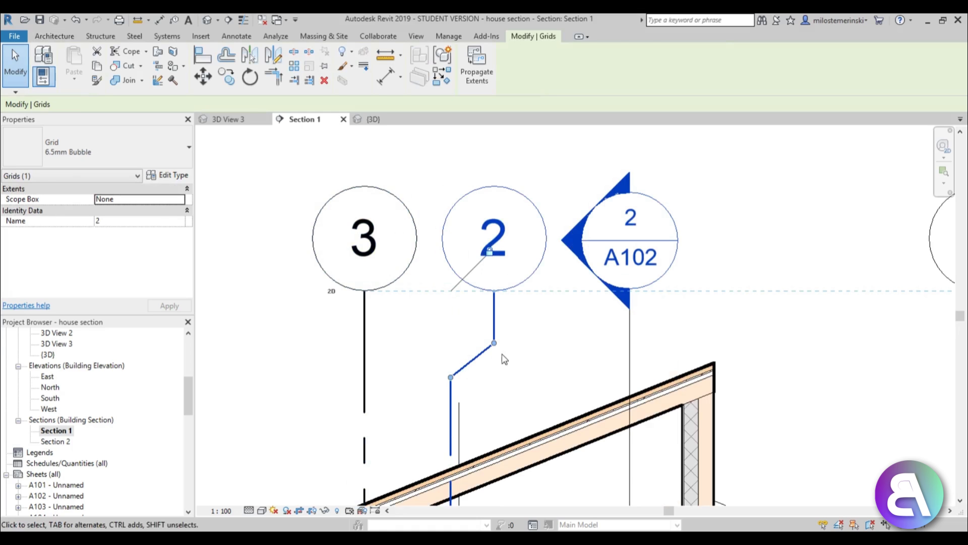
click(542, 351)
Reshape grid 2's elbow so its bubble sits slightly closer to its own grid line.
scroll(418, 234, down, 2)
click(469, 301)
mouse_move(469, 311)
mouse_down()
mouse_move(418, 311)
mouse_move(463, 309)
mouse_move(439, 339)
mouse_move(452, 319)
mouse_up()
click(497, 329)
scroll(483, 349, down, 2)
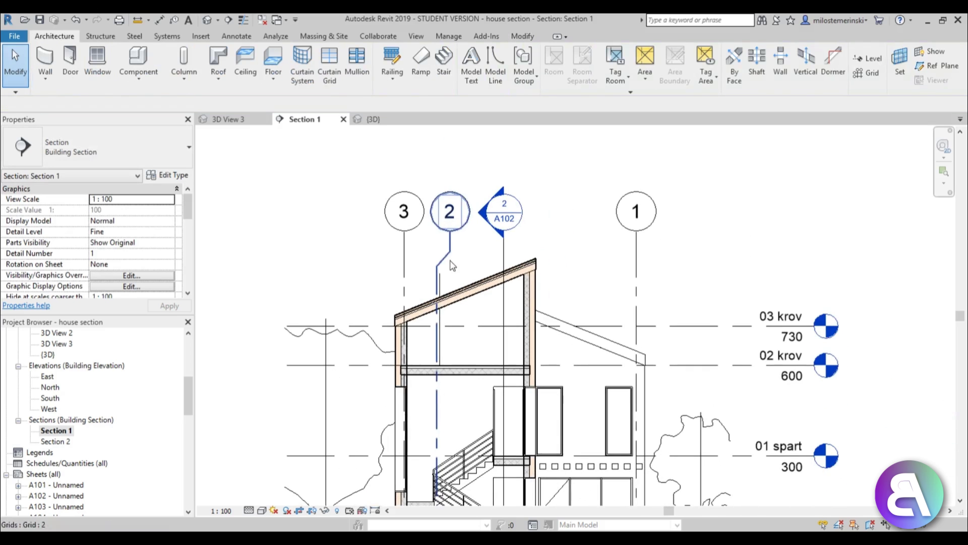
Add an elbow to level line -01 temelj to separate its head from the 00 prizemlje level head.
middle_drag(483, 349, 443, 176)
scroll(473, 336, down, 1)
middle_drag(607, 350, 482, 284)
scroll(625, 299, up, 5)
scroll(626, 298, up, 1)
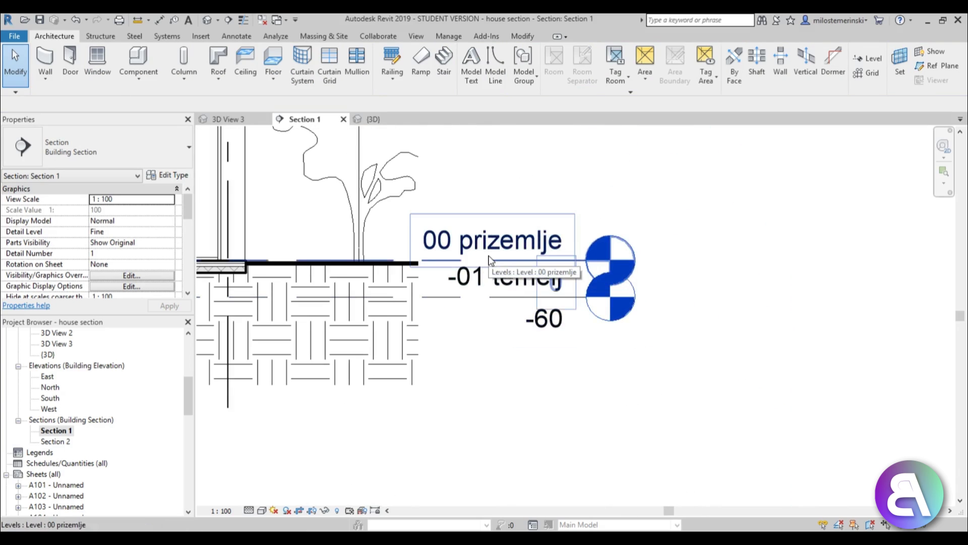
scroll(671, 383, down, 2)
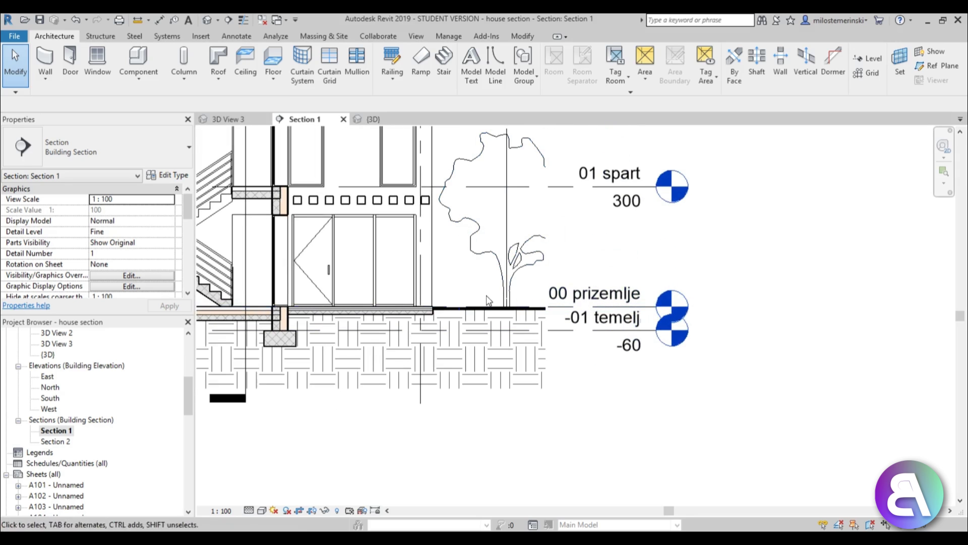
scroll(638, 315, up, 2)
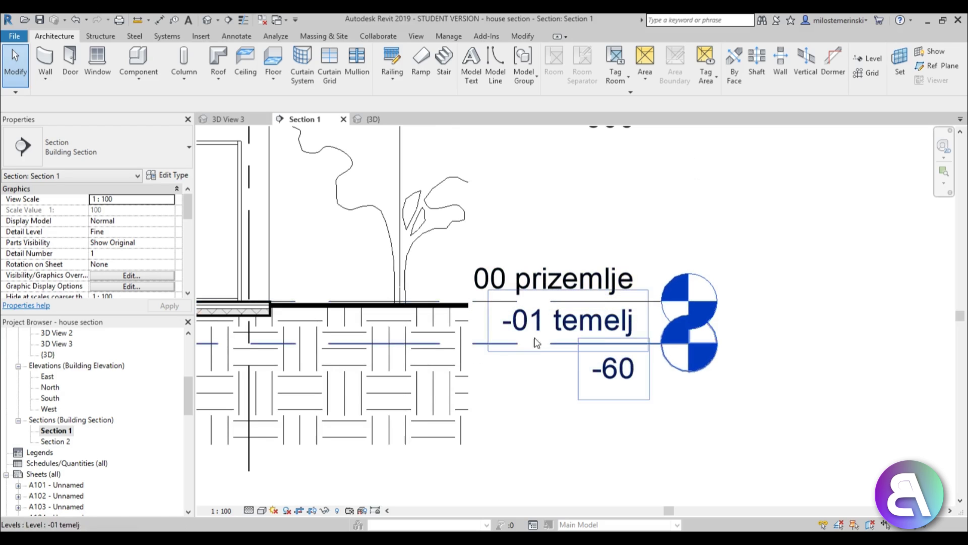
click(459, 350)
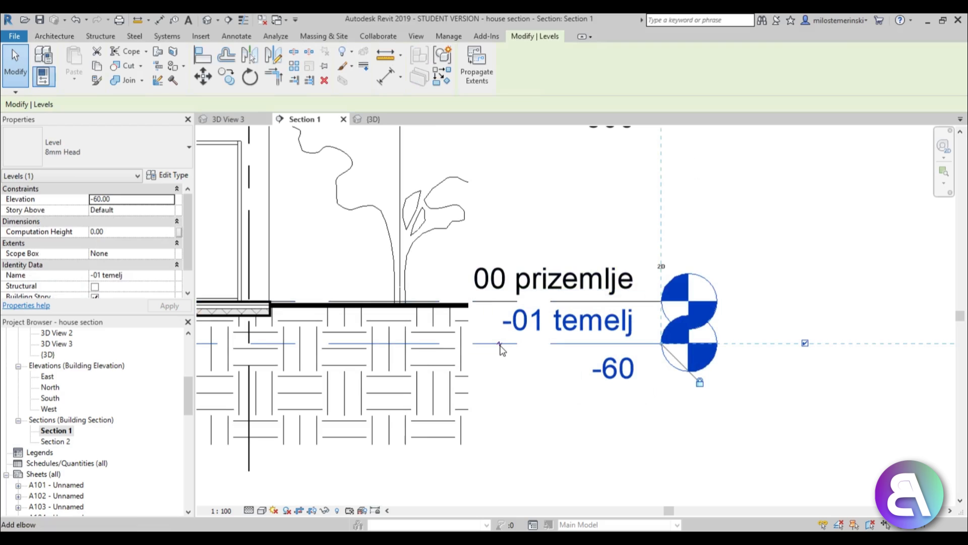
click(500, 345)
scroll(502, 348, down, 2)
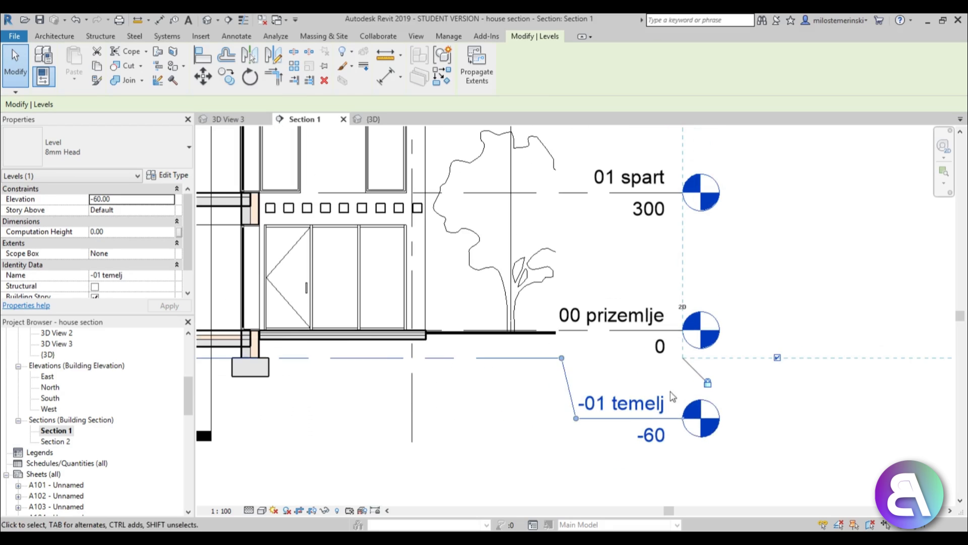
Reshape the -01 temelj elbow so its head sits closer below 00 prizemlje and its bend starts near the crop edge.
drag(577, 418, 576, 392)
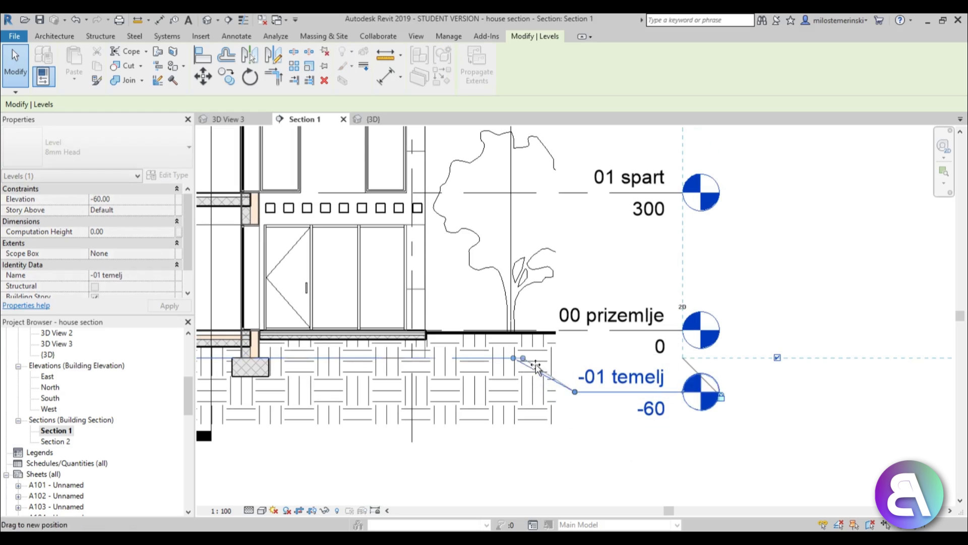
drag(553, 359, 552, 359)
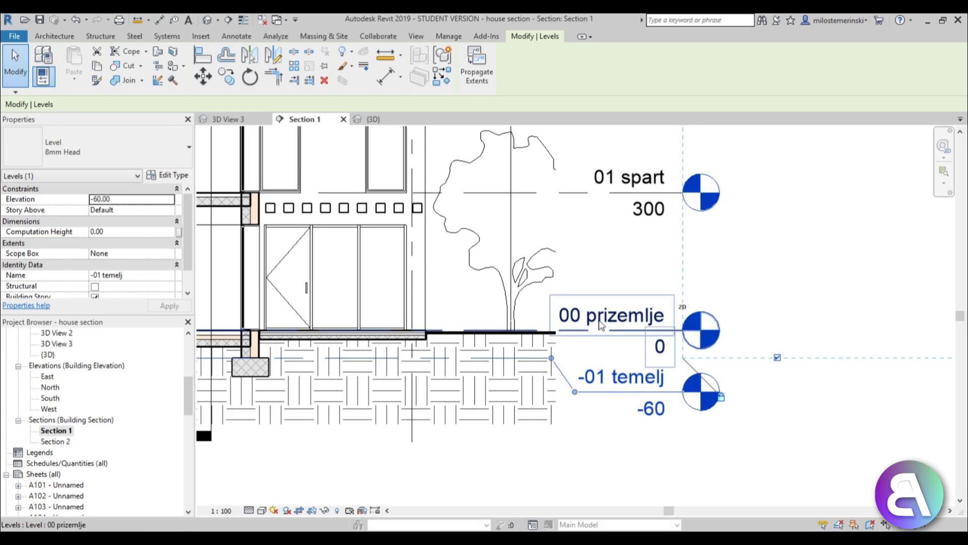
scroll(712, 393, down, 4)
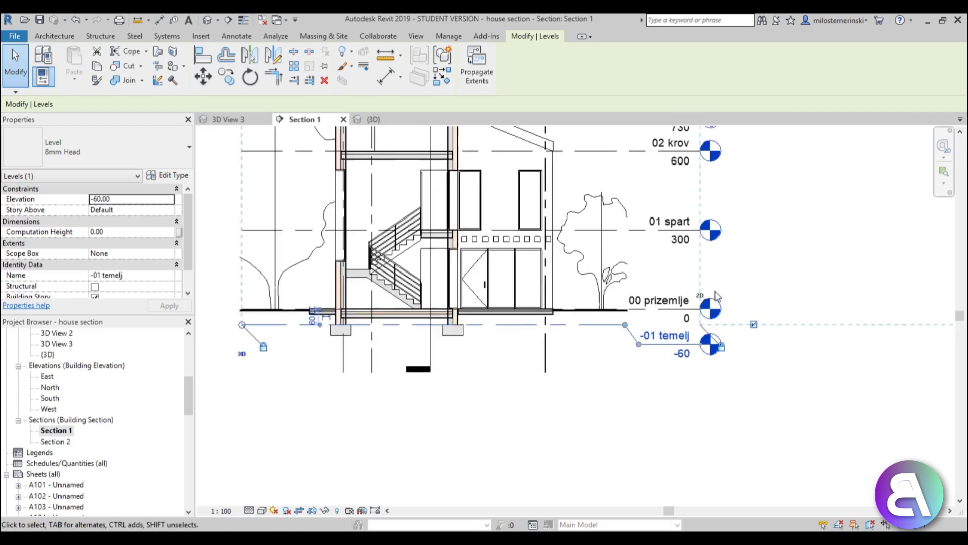
key(Escape)
Set the End Segment Color of the 6.5mm Bubble grid type to Blue.
middle_drag(557, 229, 540, 260)
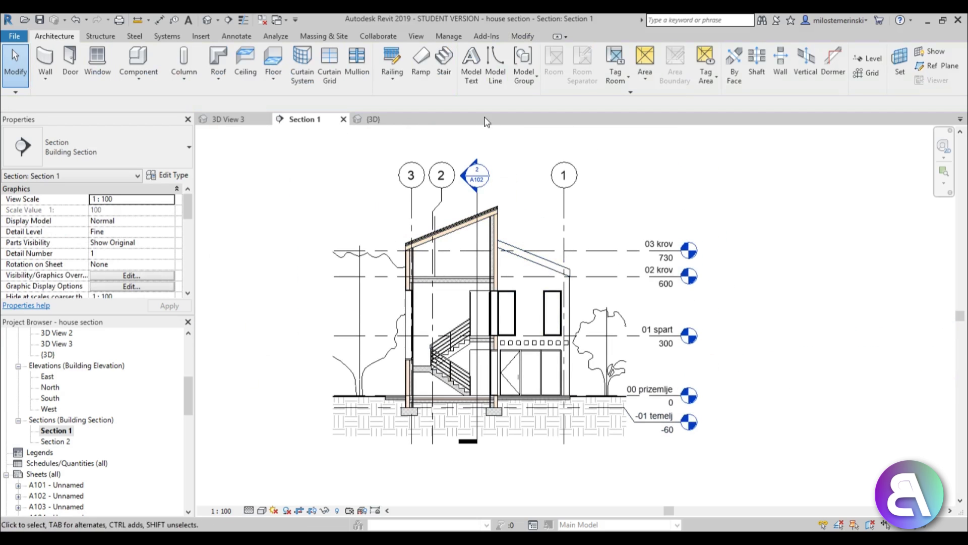
scroll(464, 333, up, 2)
middle_drag(460, 359, 463, 344)
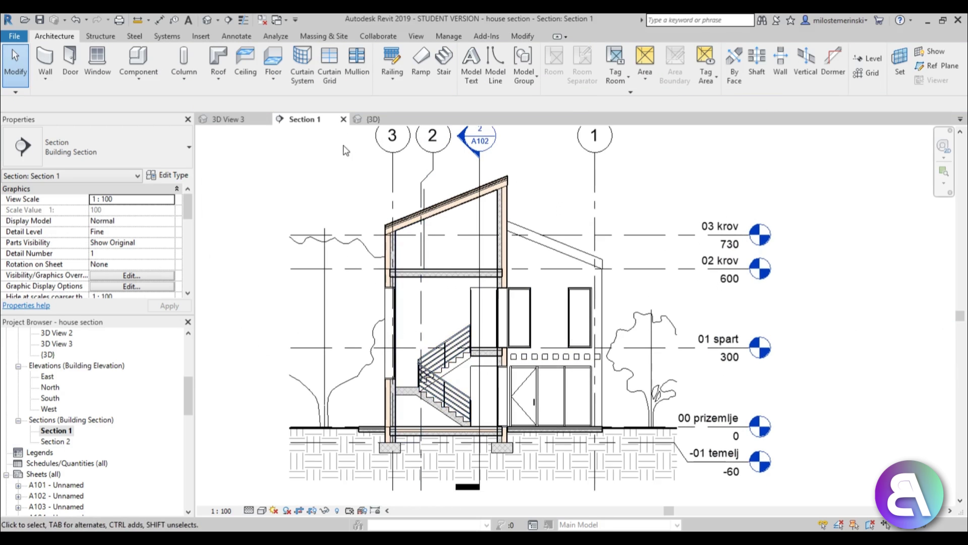
mouse_move(444, 194)
middle_down()
mouse_move(449, 297)
mouse_move(454, 286)
middle_up()
scroll(477, 243, up, 5)
scroll(450, 302, down, 1)
scroll(454, 286, down, 2)
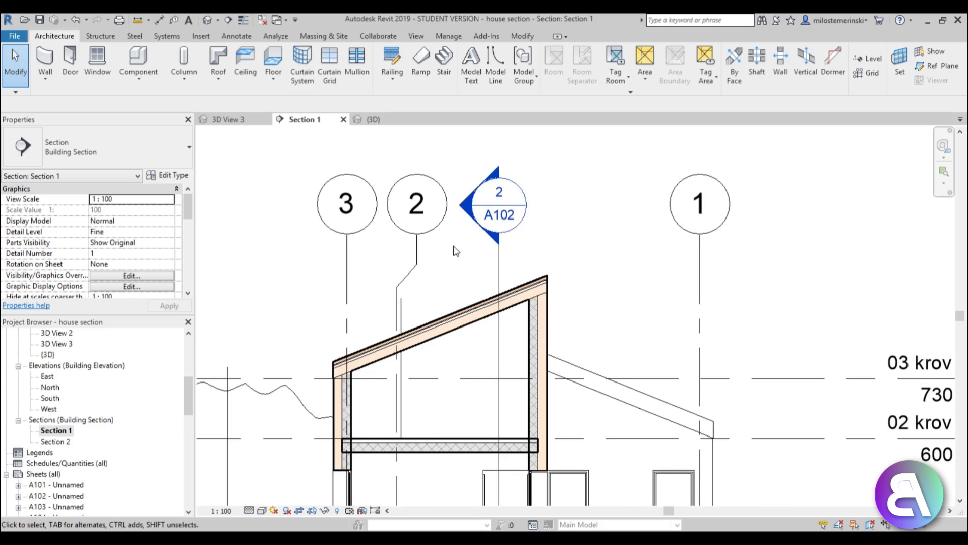
click(361, 226)
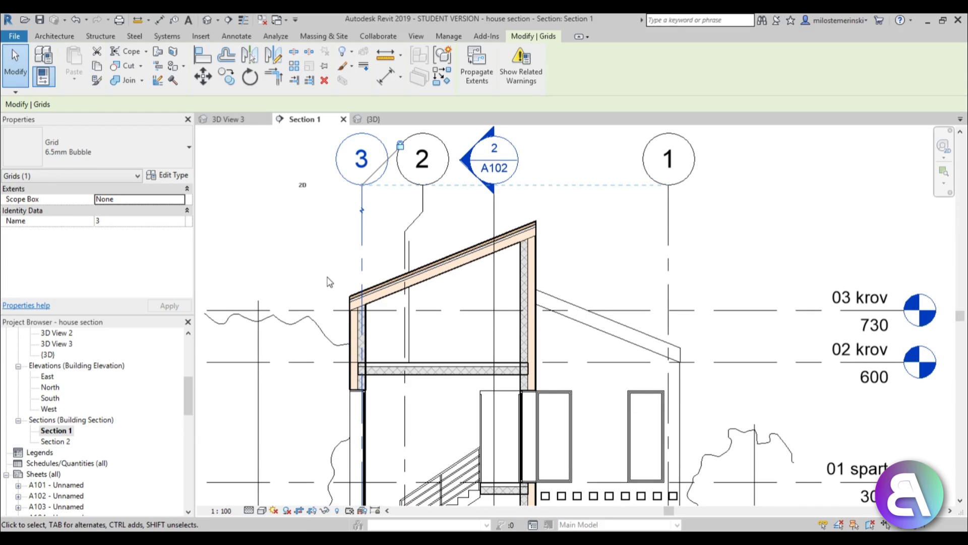
click(173, 175)
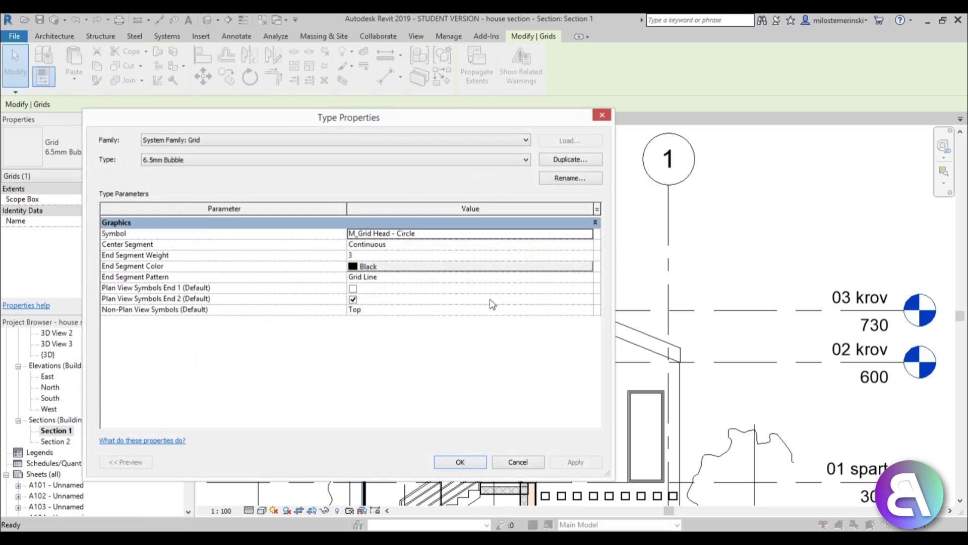
click(399, 268)
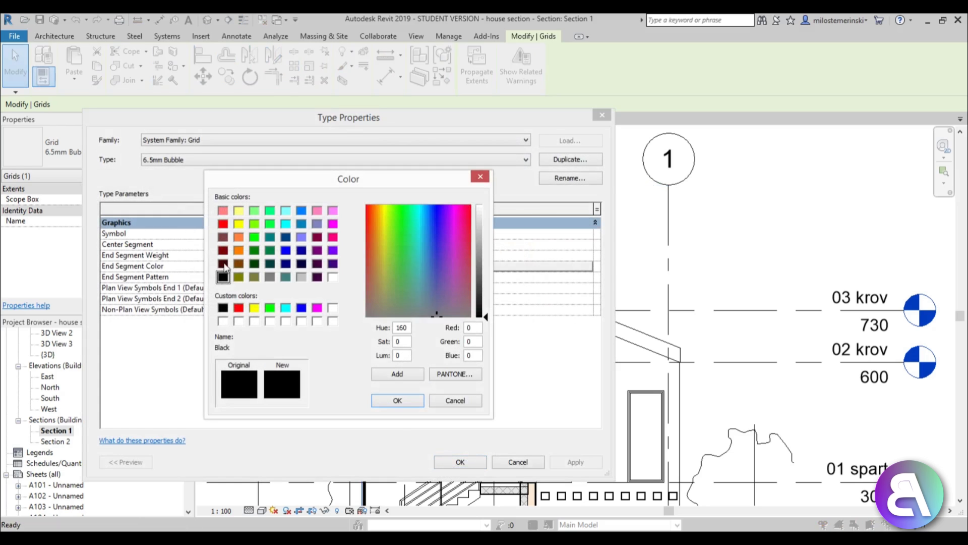
click(301, 308)
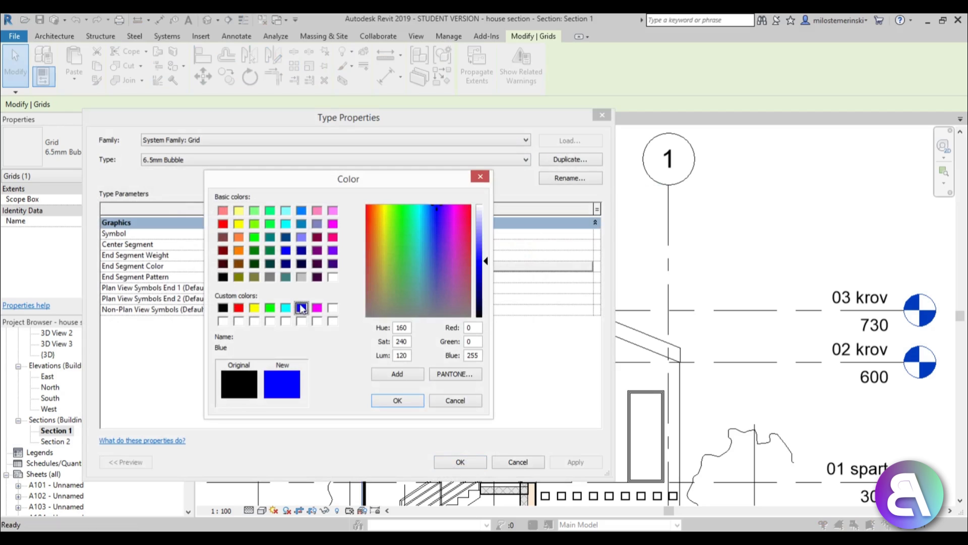
click(398, 401)
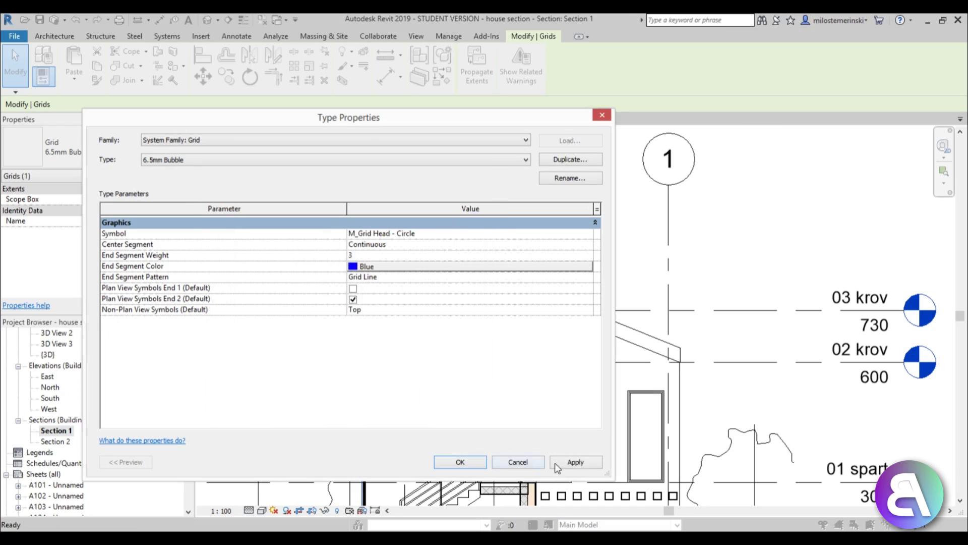
click(576, 463)
click(460, 462)
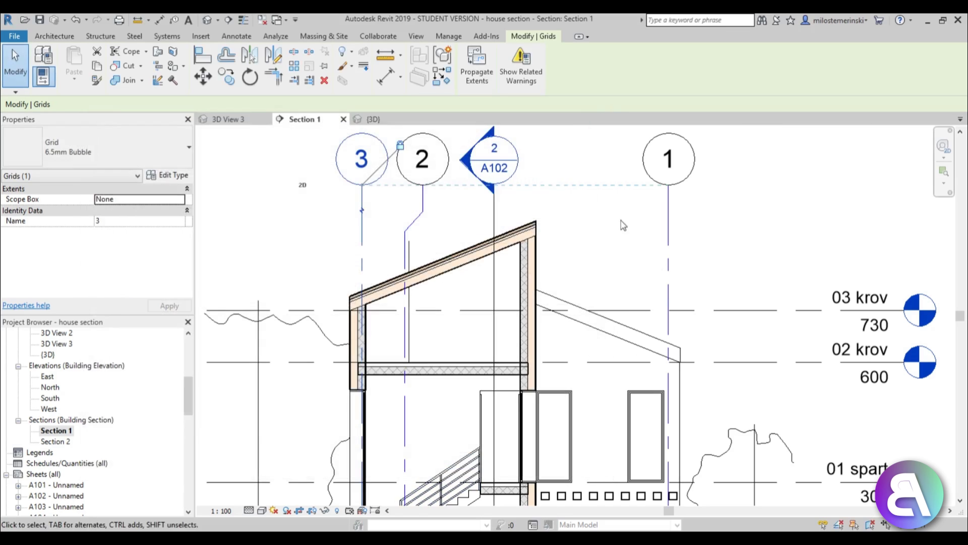
click(633, 216)
Set the line color of the 8mm Head level type to orange.
scroll(618, 221, down, 2)
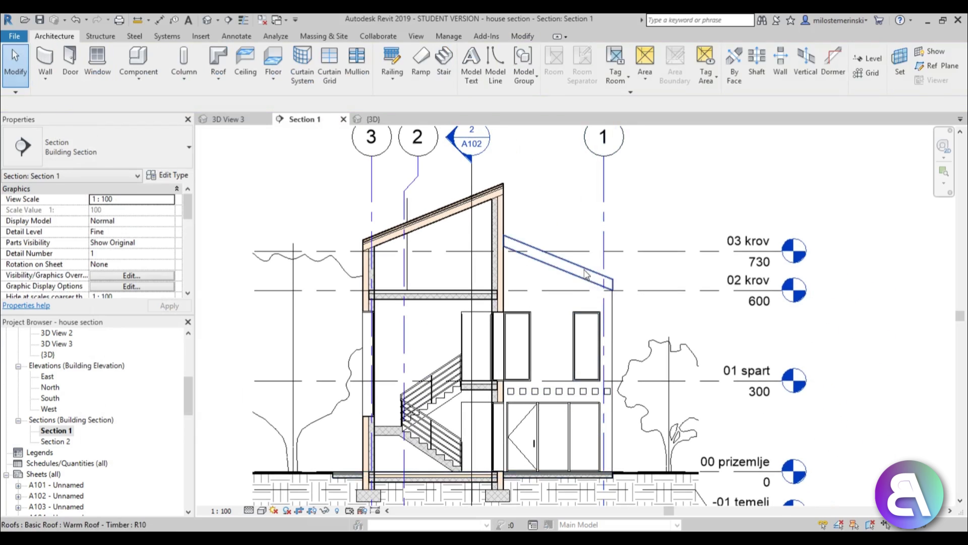
middle_drag(589, 212, 581, 145)
scroll(577, 241, down, 1)
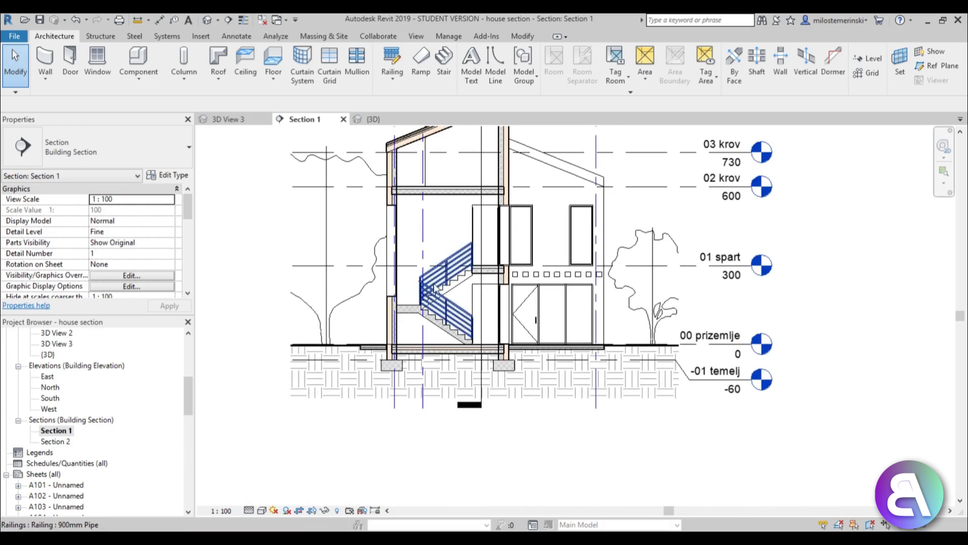
scroll(433, 285, up, 5)
scroll(471, 317, down, 2)
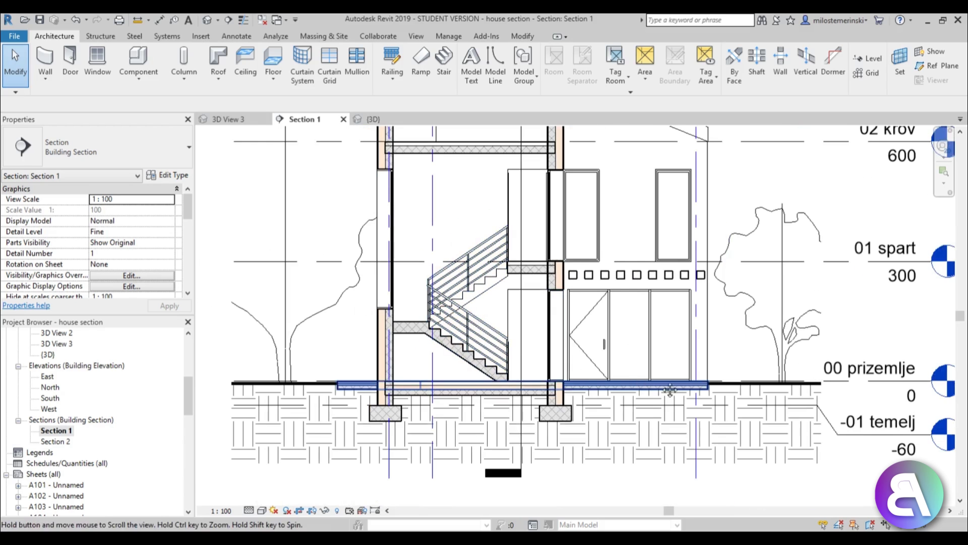
middle_drag(796, 456, 588, 448)
click(655, 376)
scroll(817, 367, down, 2)
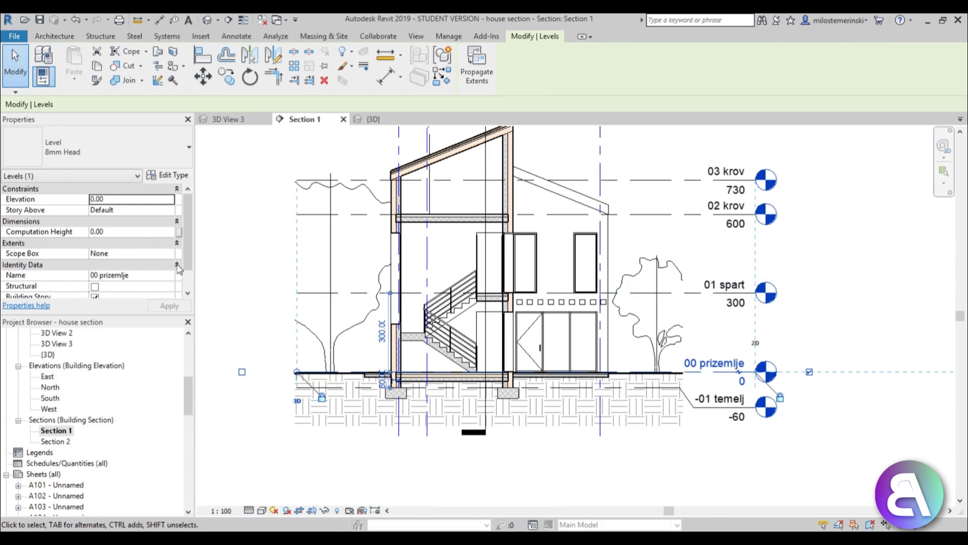
click(177, 176)
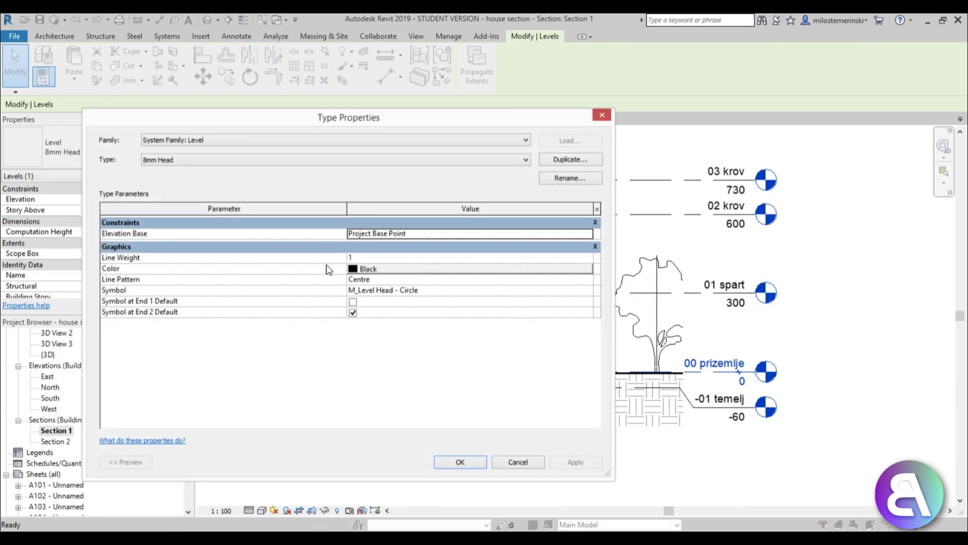
click(374, 271)
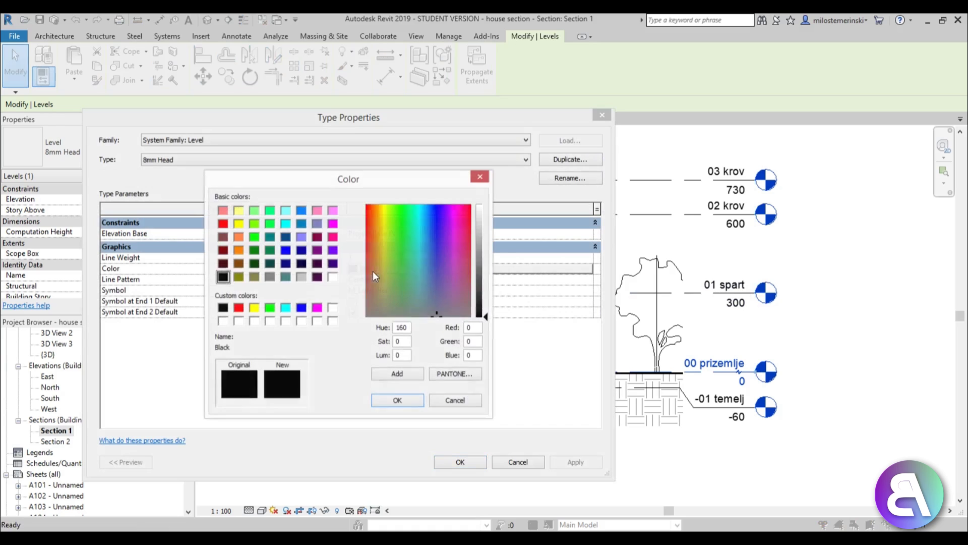
click(239, 250)
click(387, 398)
click(575, 462)
click(460, 462)
key(Escape)
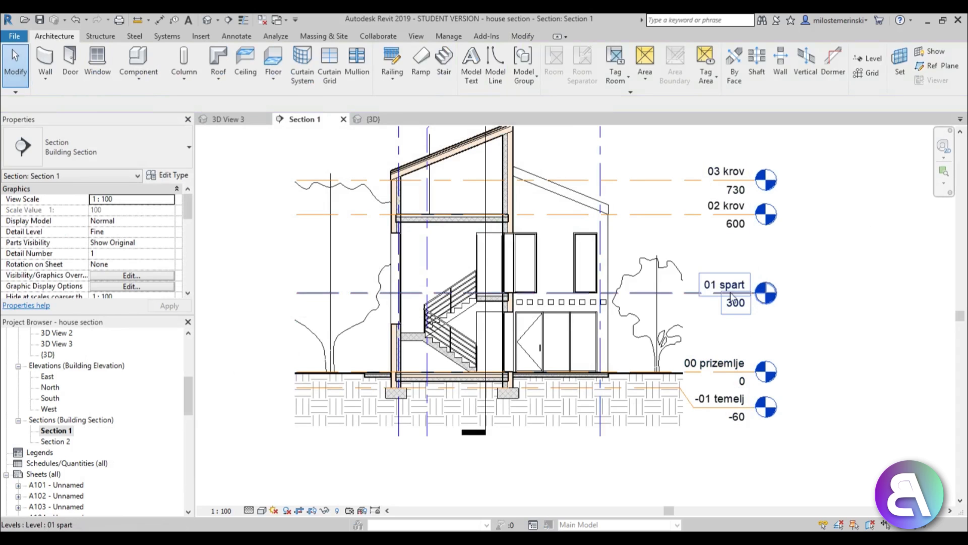
Examine the recoloured section and its wall, floor and foundation junctions for overlapping geometry and lines that need cleaning up.
scroll(492, 200, up, 3)
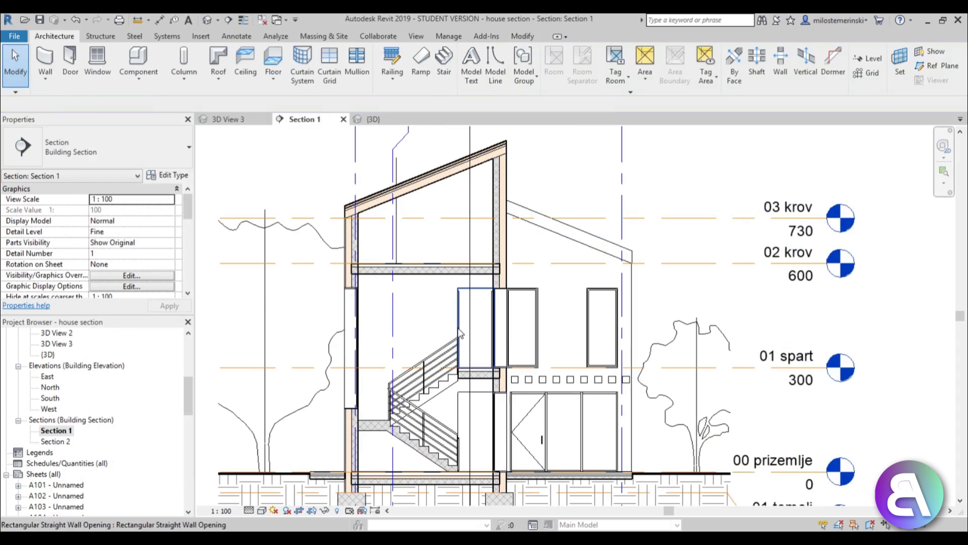
middle_drag(407, 293, 426, 288)
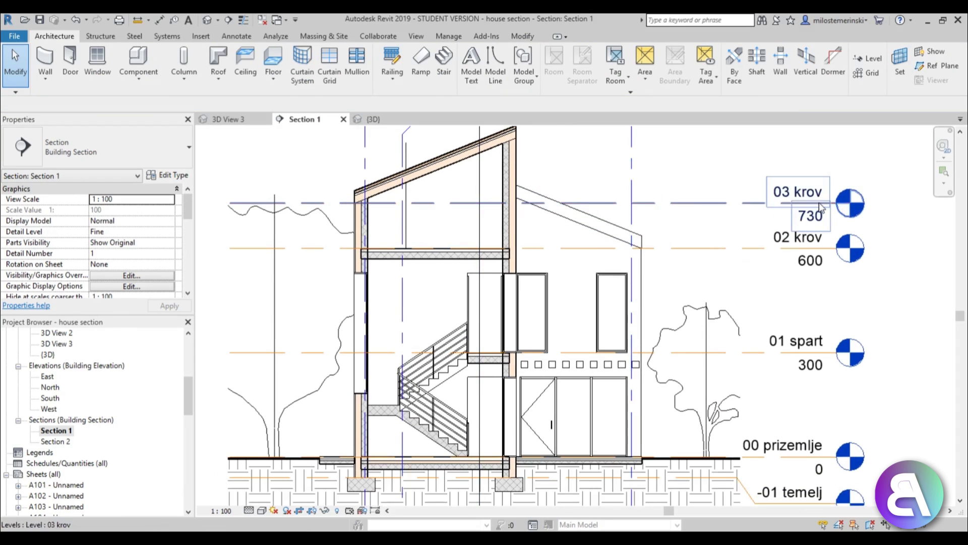
middle_drag(681, 297, 683, 270)
scroll(681, 275, down, 1)
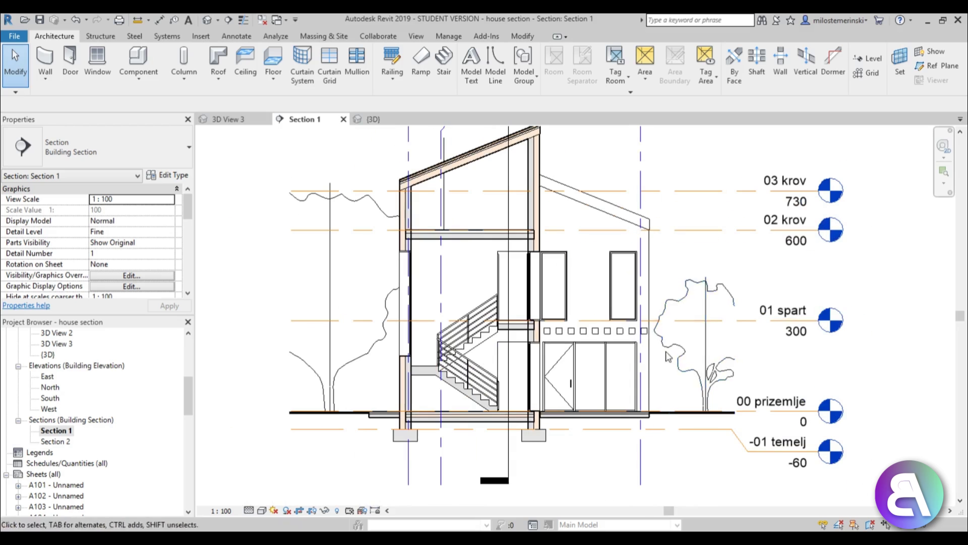
middle_drag(605, 364, 562, 360)
scroll(471, 396, up, 5)
middle_drag(471, 396, 471, 330)
scroll(471, 330, up, 1)
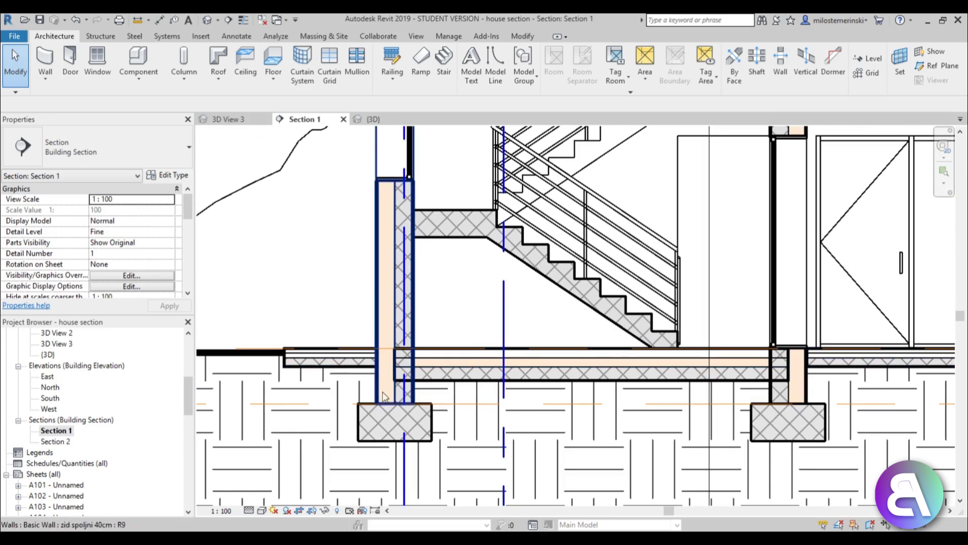
scroll(471, 307, down, 1)
middle_drag(471, 306, 411, 519)
middle_drag(484, 234, 454, 153)
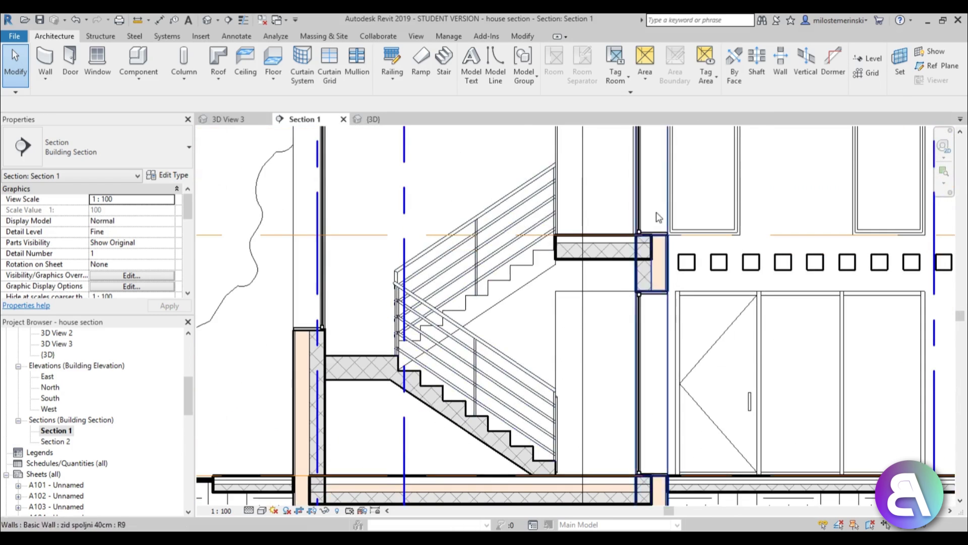
scroll(659, 217, up, 3)
scroll(639, 323, down, 1)
scroll(639, 323, up, 3)
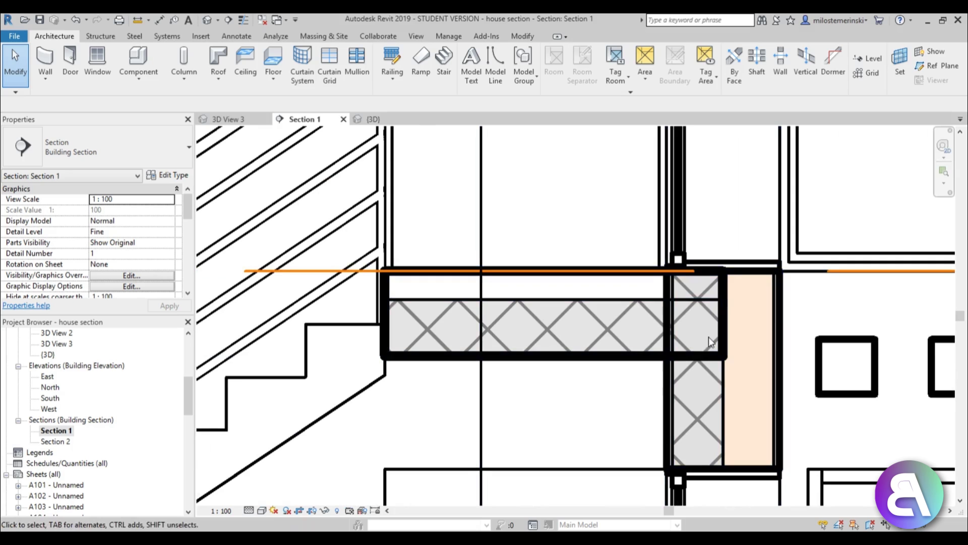
scroll(709, 336, down, 2)
middle_drag(634, 362, 444, 271)
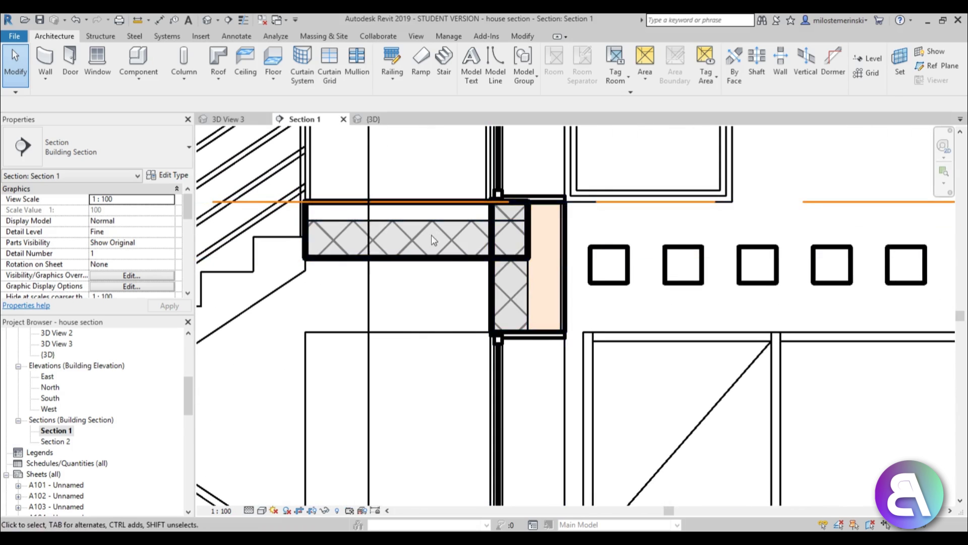
scroll(506, 252, up, 3)
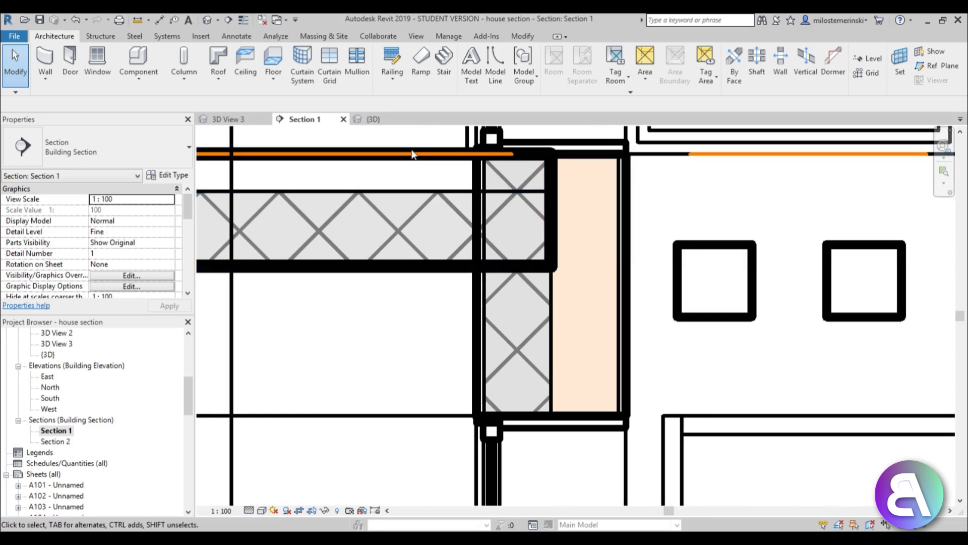
scroll(550, 221, down, 4)
middle_drag(482, 372, 537, 66)
scroll(573, 311, up, 3)
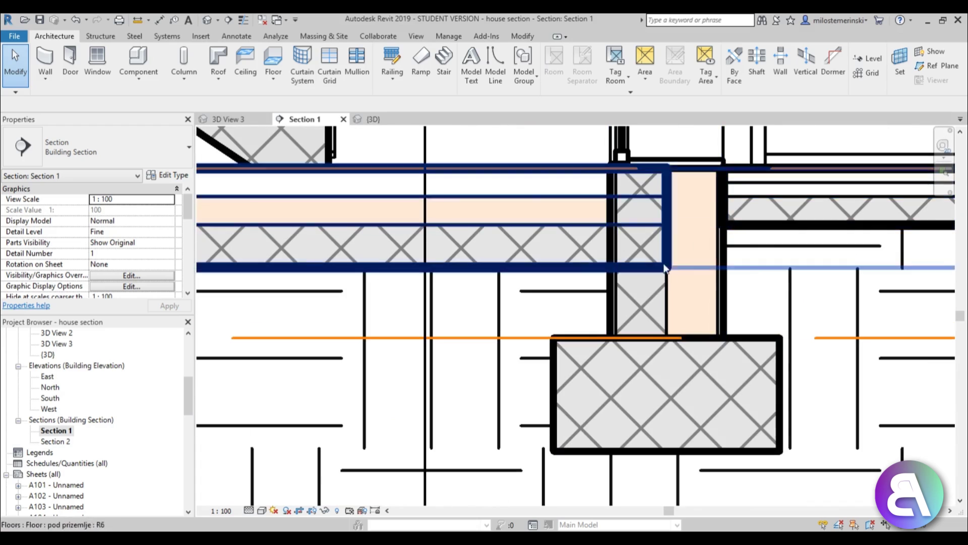
scroll(621, 335, down, 3)
middle_drag(523, 357, 889, 379)
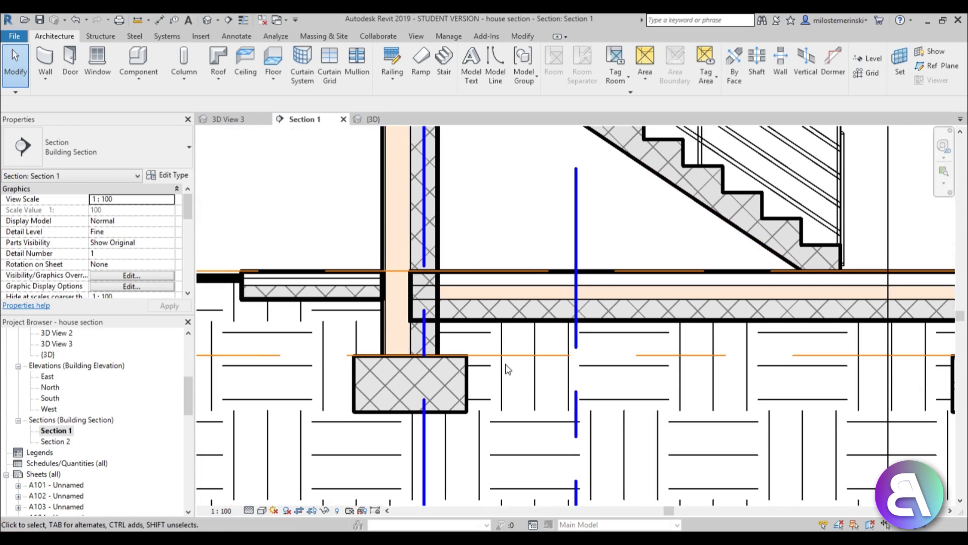
Join the ground floor with the left-hand exterior wall of the house, and that wall with its foundation.
click(533, 40)
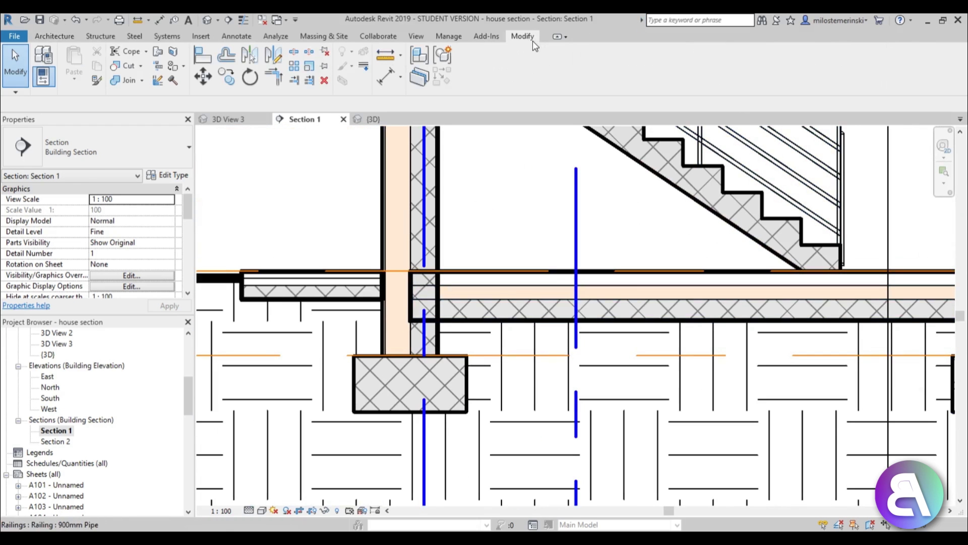
click(122, 81)
click(457, 331)
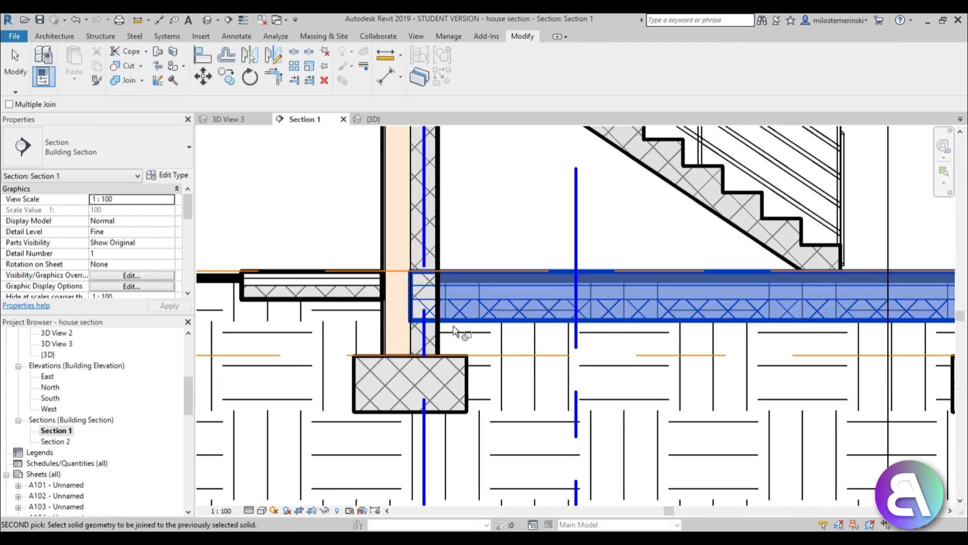
click(440, 344)
click(452, 362)
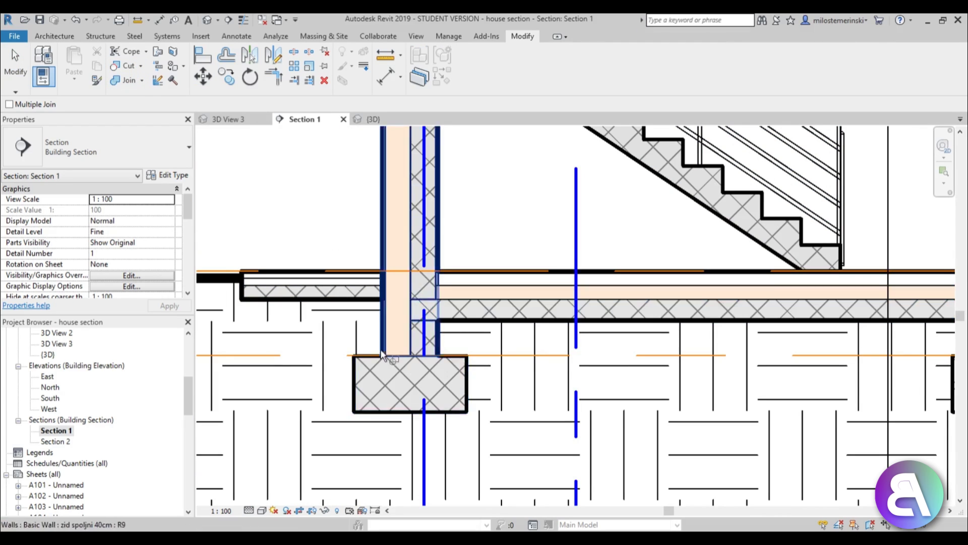
scroll(392, 357, up, 4)
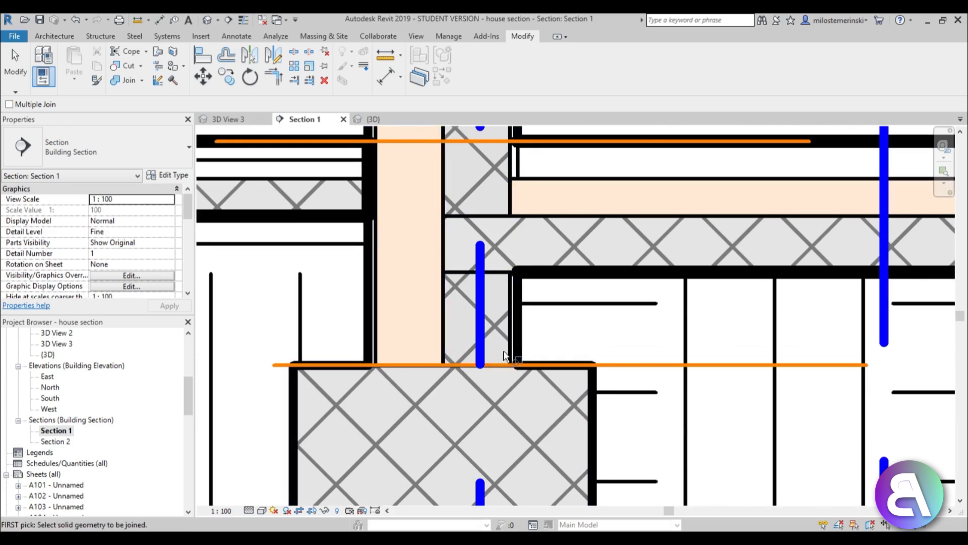
scroll(549, 406, down, 3)
mouse_move(543, 298)
middle_down()
mouse_move(123, 298)
mouse_move(525, 303)
middle_up()
scroll(476, 337, up, 3)
click(459, 372)
click(477, 383)
Join the ground floor with the right-hand exterior wall above its foundation.
scroll(303, 318, down, 5)
middle_drag(594, 337, 282, 330)
scroll(455, 315, up, 4)
click(415, 345)
click(404, 372)
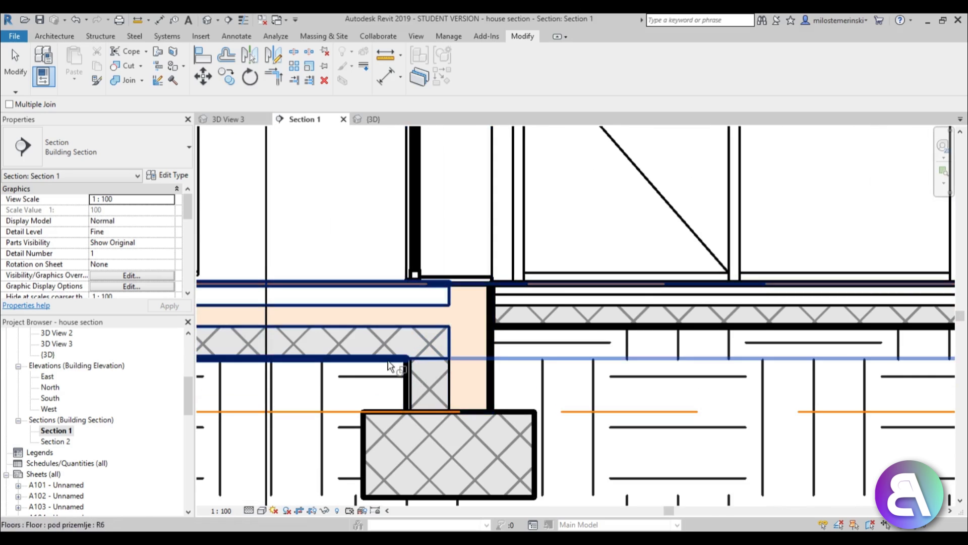
scroll(405, 360, down, 2)
middle_drag(407, 362, 543, 349)
scroll(549, 325, up, 3)
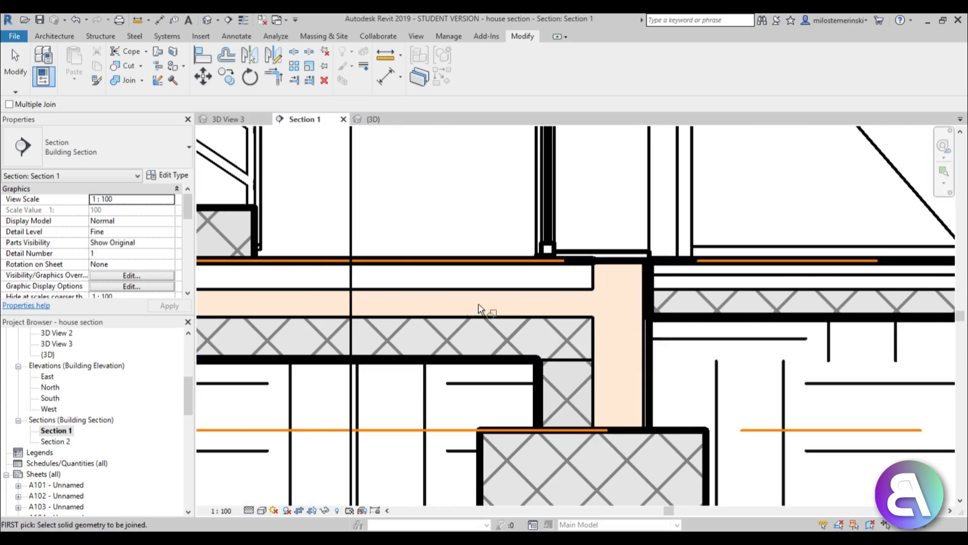
Try switching the join order of the left-hand exterior wall and the ground floor, and restore the original order.
scroll(604, 306, down, 3)
middle_drag(324, 310, 268, 319)
scroll(542, 316, up, 5)
scroll(568, 292, down, 4)
middle_drag(412, 323, 767, 353)
scroll(400, 351, up, 1)
scroll(401, 351, up, 3)
click(496, 327)
click(460, 208)
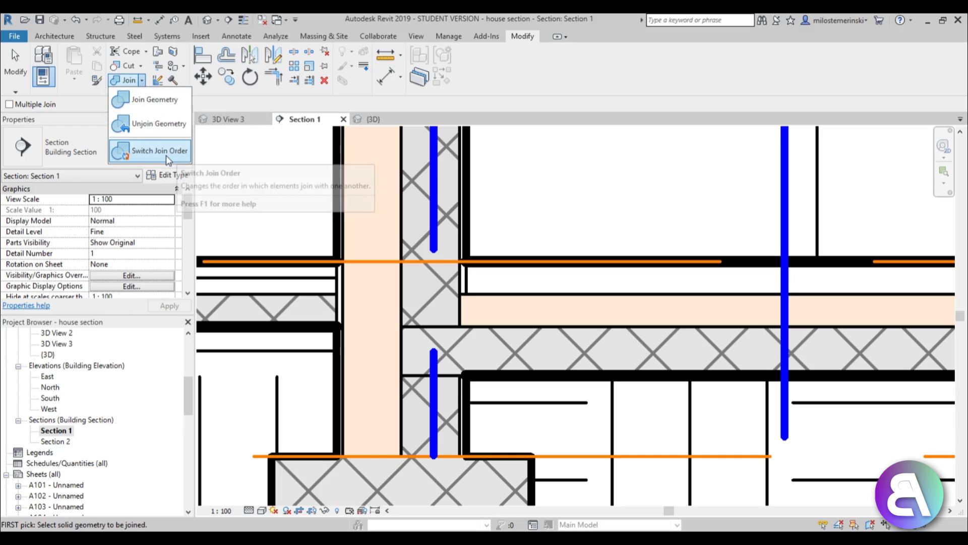
click(160, 151)
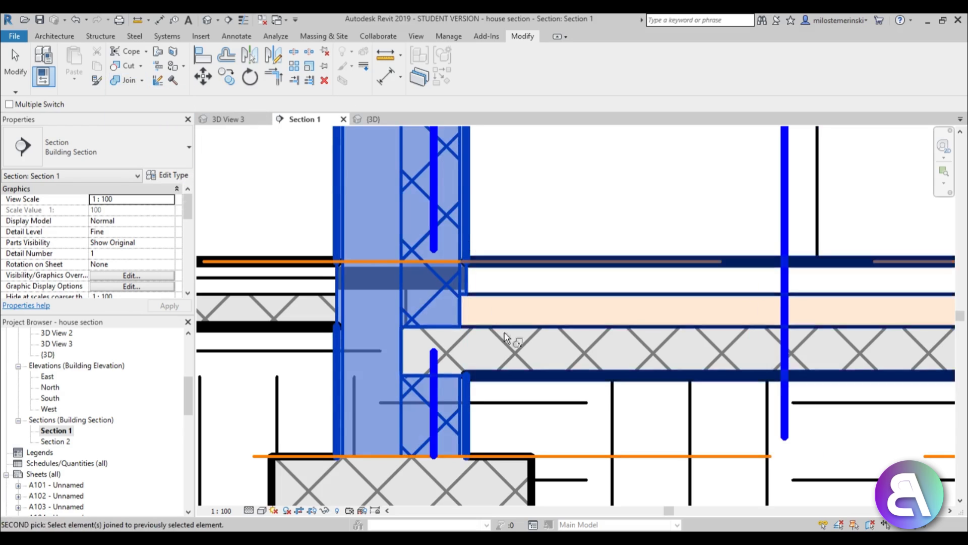
click(509, 360)
click(466, 244)
click(472, 389)
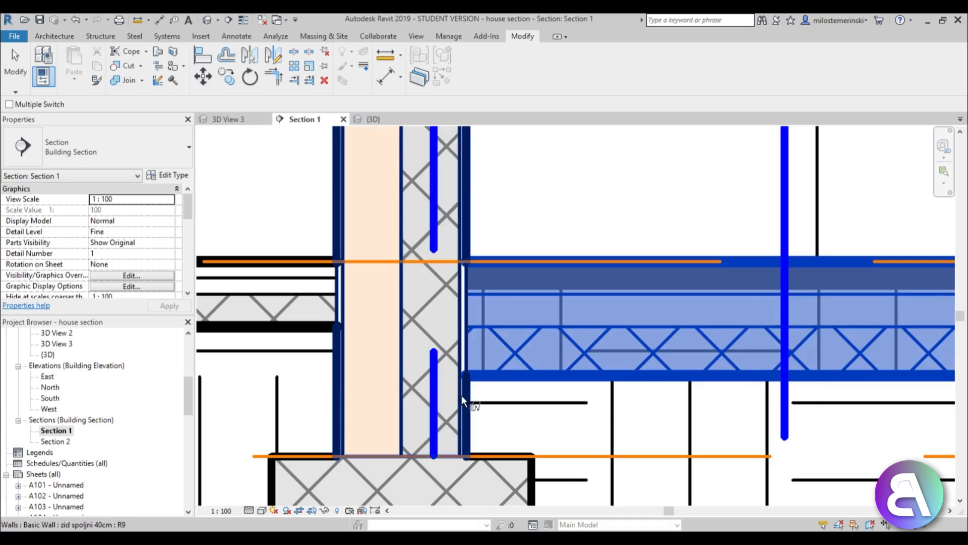
Switch the join order of the right-hand exterior wall and the ground floor so the wall runs uninterrupted down to its foundation.
scroll(221, 333, down, 2)
scroll(812, 374, down, 1)
middle_drag(812, 374, 310, 350)
scroll(536, 349, up, 3)
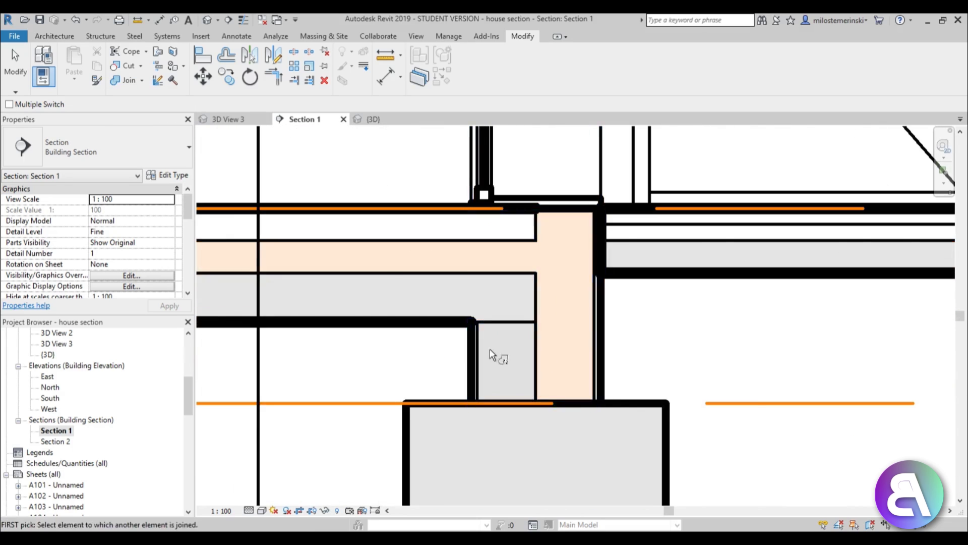
click(477, 350)
click(476, 350)
click(443, 328)
scroll(594, 323, down, 3)
scroll(484, 288, up, 4)
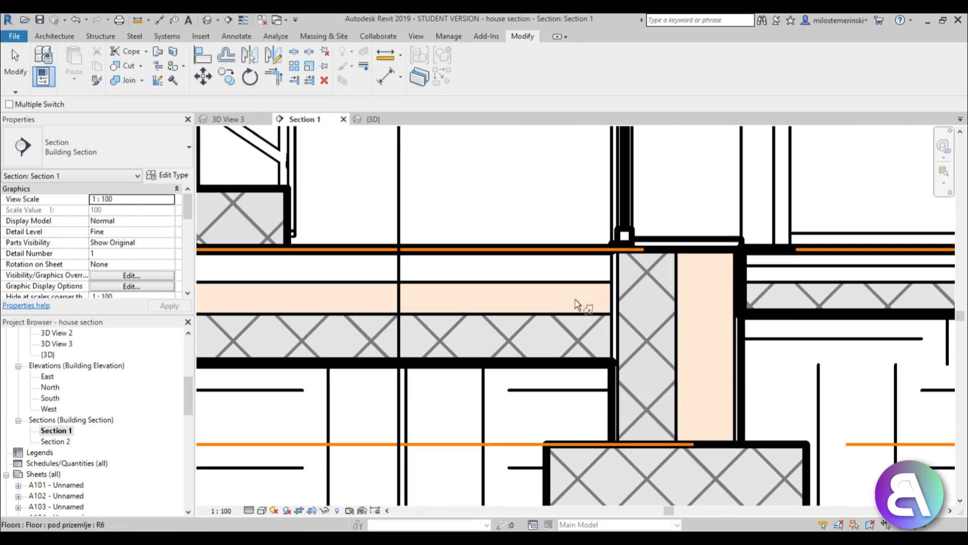
Try to switch the join order of the upper floors at 01 spart and 02 krov with their exterior walls.
scroll(561, 293, down, 3)
scroll(474, 342, up, 4)
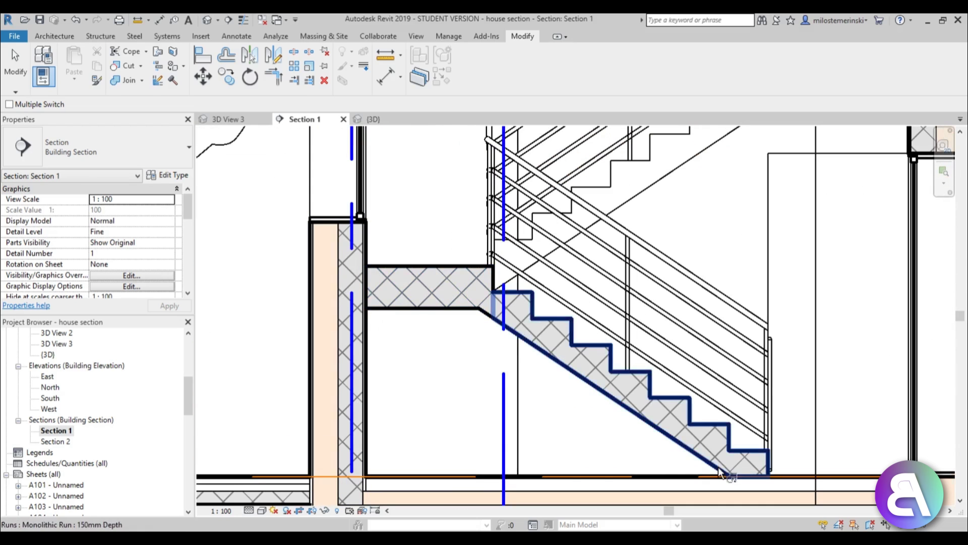
click(708, 479)
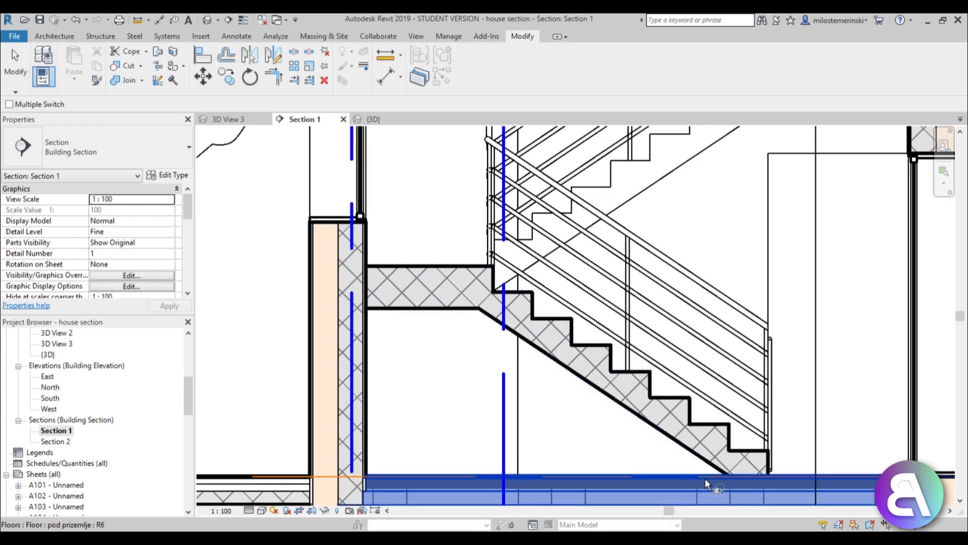
scroll(709, 473, down, 3)
scroll(609, 380, up, 2)
scroll(442, 243, down, 3)
middle_drag(447, 222, 488, 462)
scroll(645, 350, up, 3)
click(624, 377)
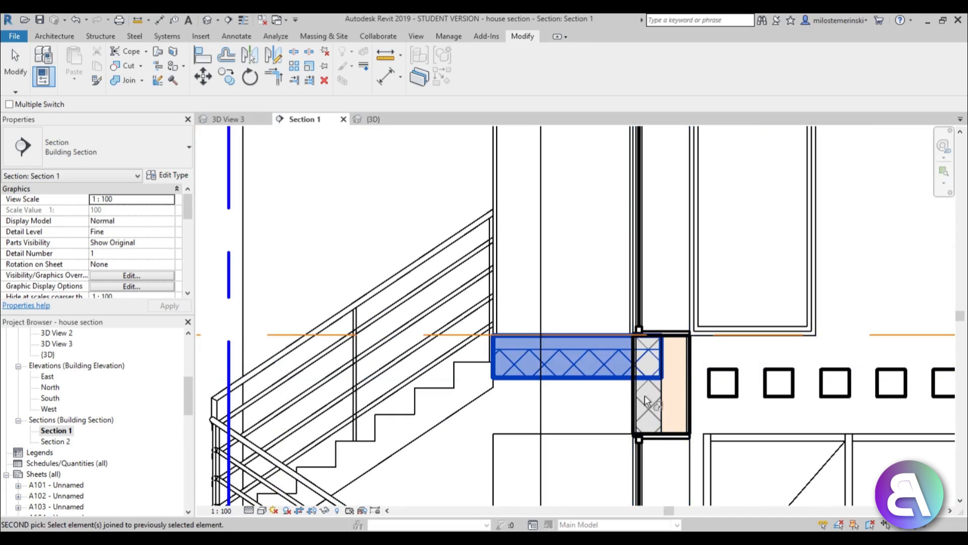
click(694, 419)
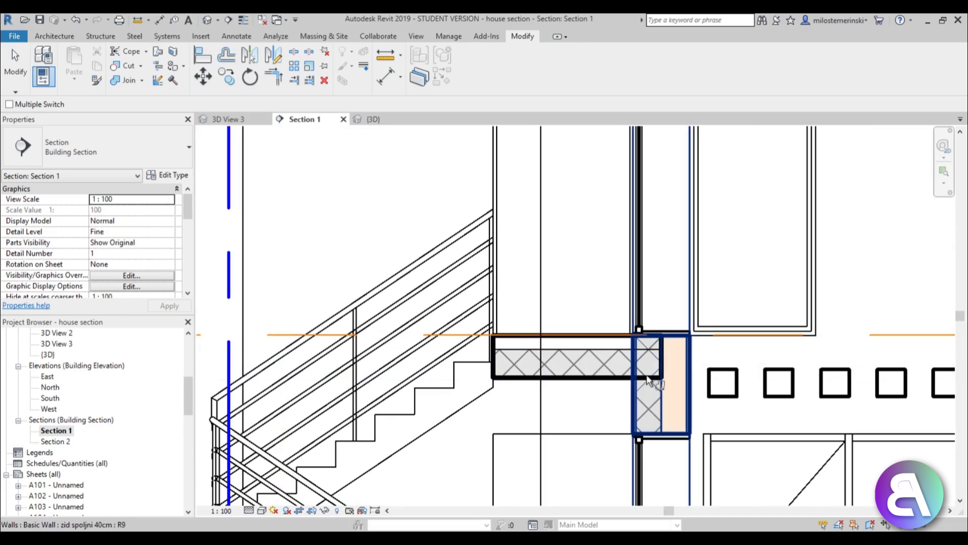
scroll(648, 381, down, 2)
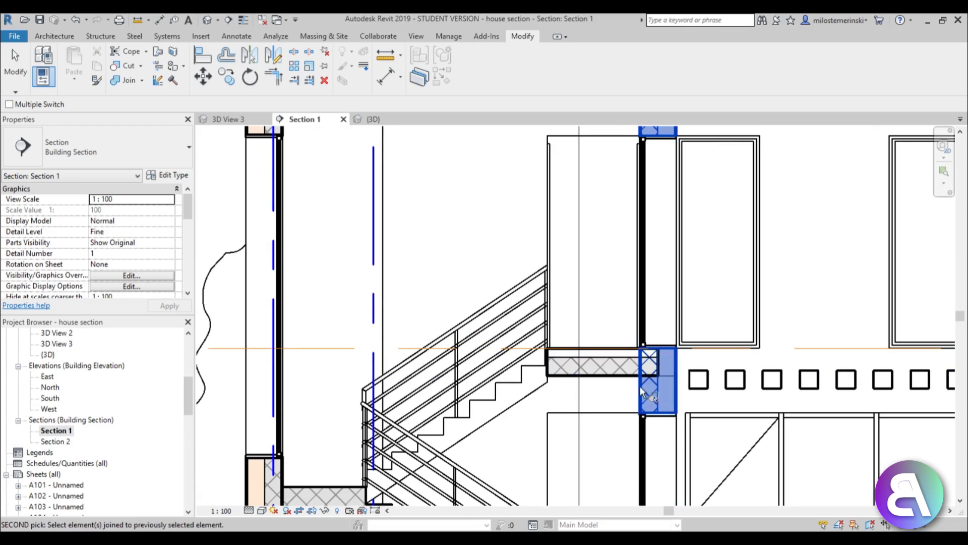
scroll(370, 373, down, 2)
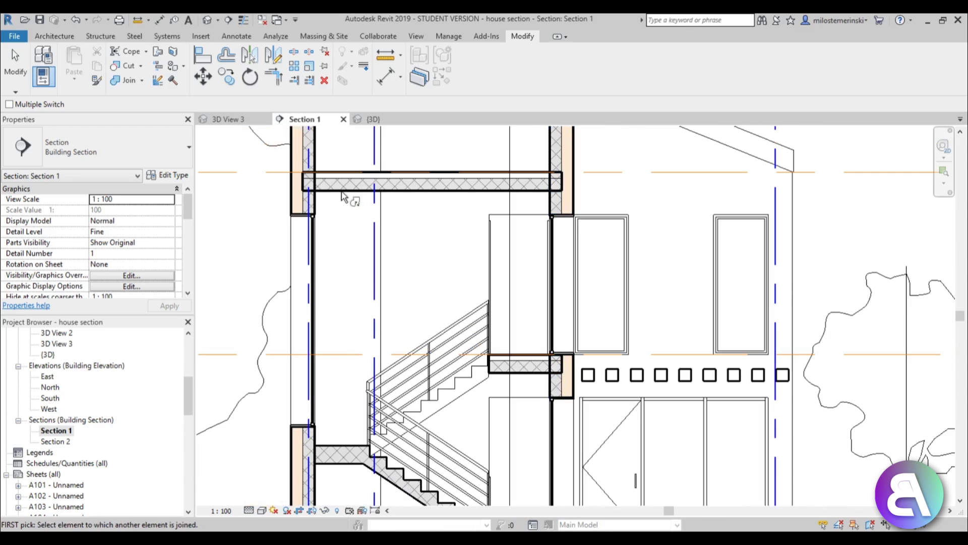
scroll(332, 196, up, 3)
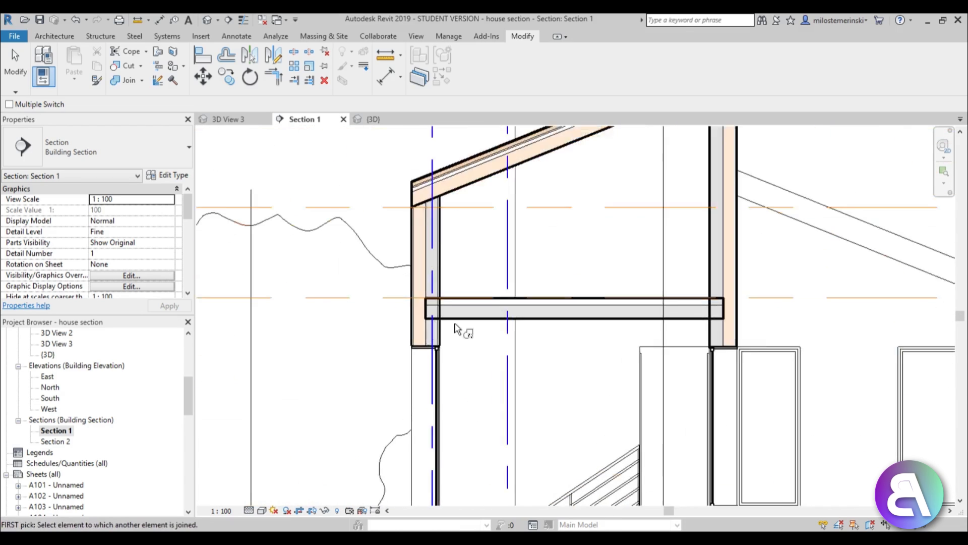
click(433, 196)
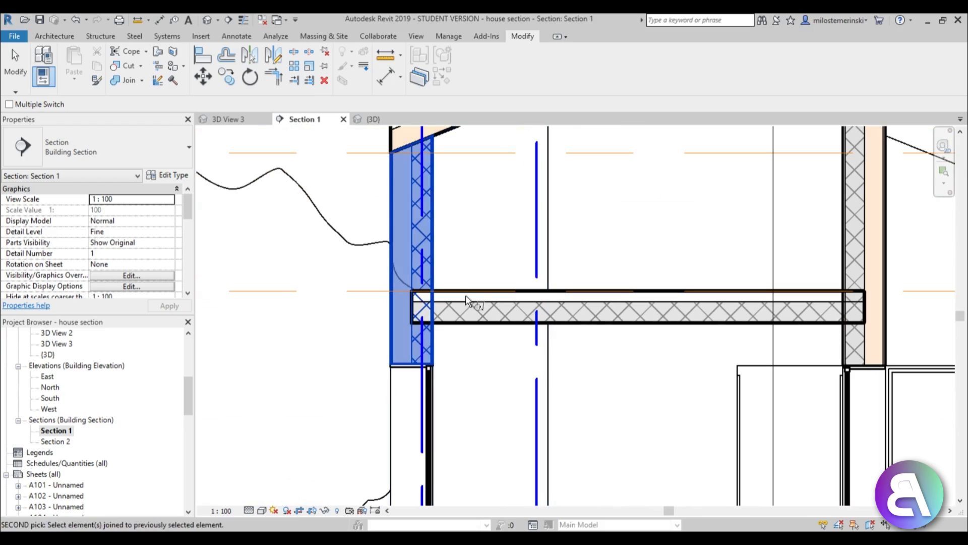
click(461, 323)
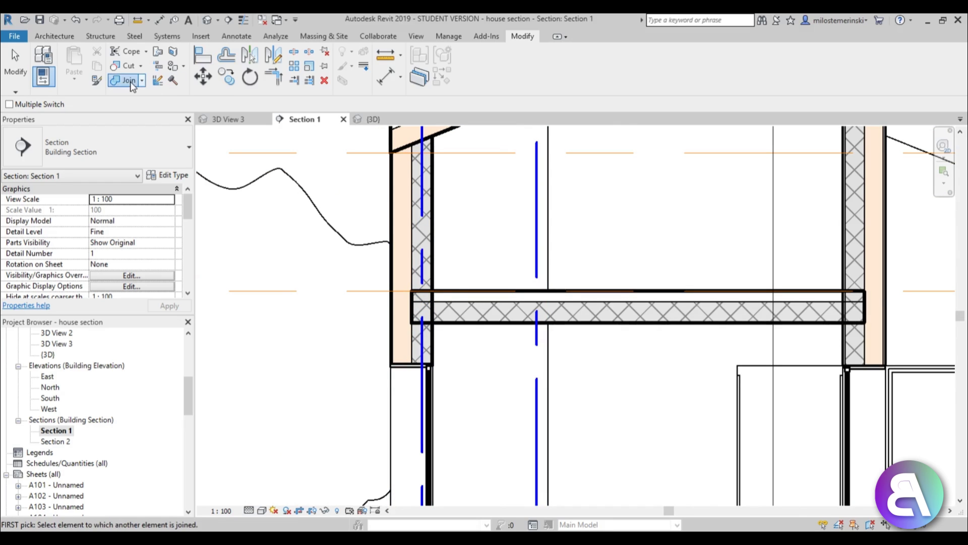
Join the 02 krov floor with the exterior walls at both of its ends.
click(485, 323)
click(434, 338)
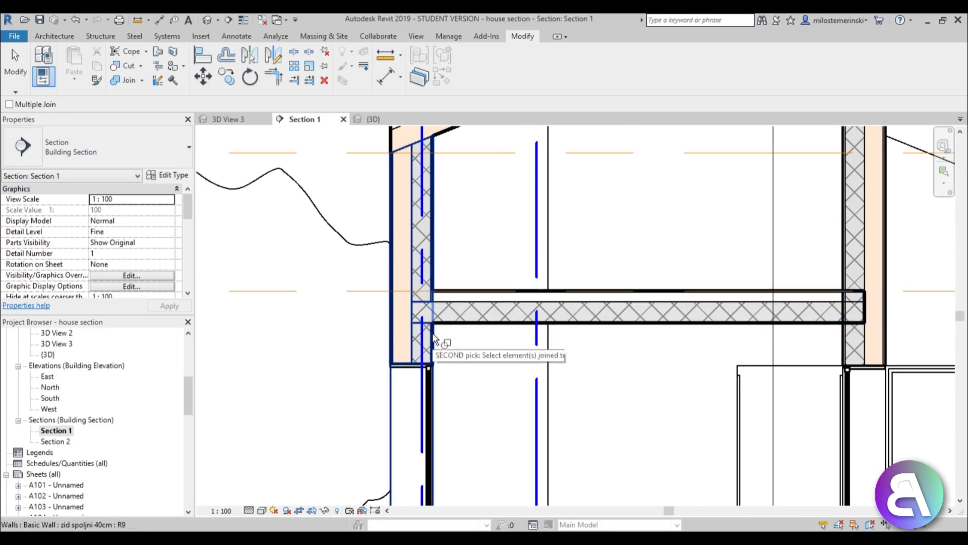
click(832, 324)
click(849, 342)
Join the 01 spart floor at the top of the stair with the adjoining exterior wall.
middle_drag(771, 369, 482, 155)
middle_drag(593, 379, 588, 339)
click(545, 374)
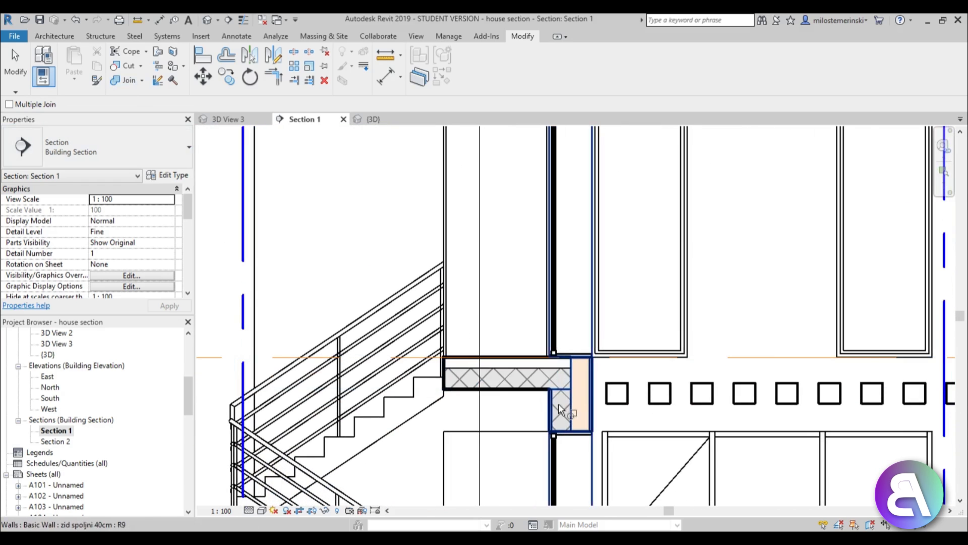
click(558, 404)
Join the cast-in-place stair with the ground floor and with the left-hand exterior wall at its landing.
scroll(642, 301, down, 4)
scroll(454, 328, up, 5)
click(431, 332)
click(423, 338)
click(660, 426)
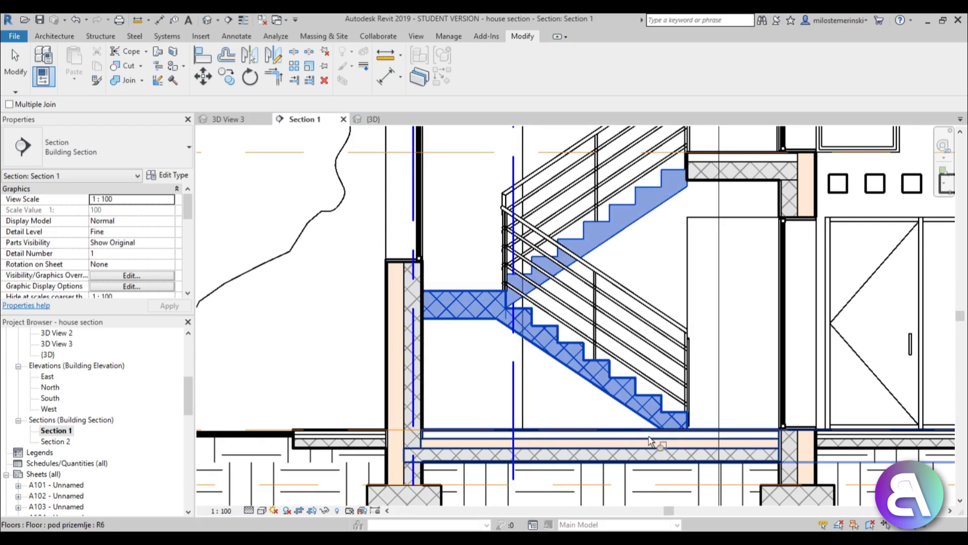
click(661, 446)
middle_drag(661, 446, 575, 356)
scroll(575, 359, up, 4)
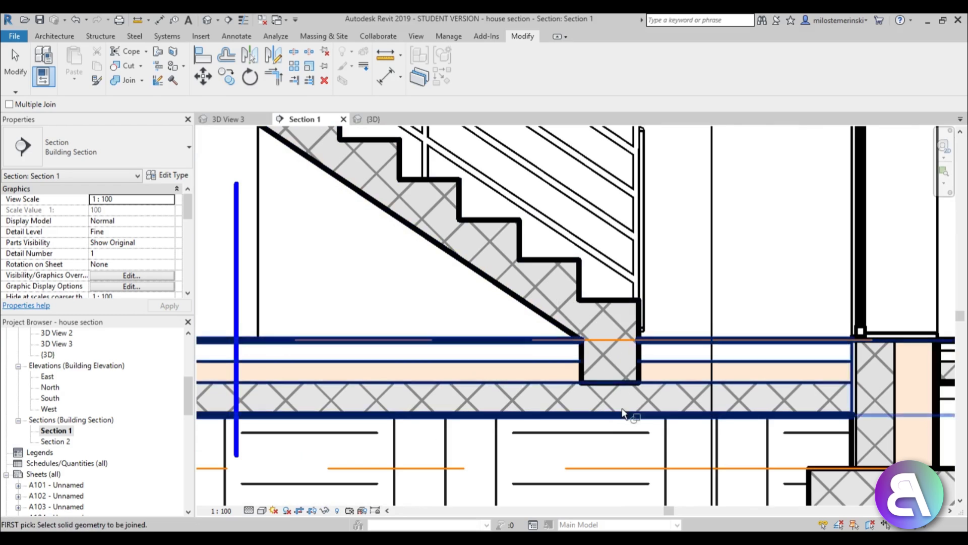
scroll(583, 409, down, 3)
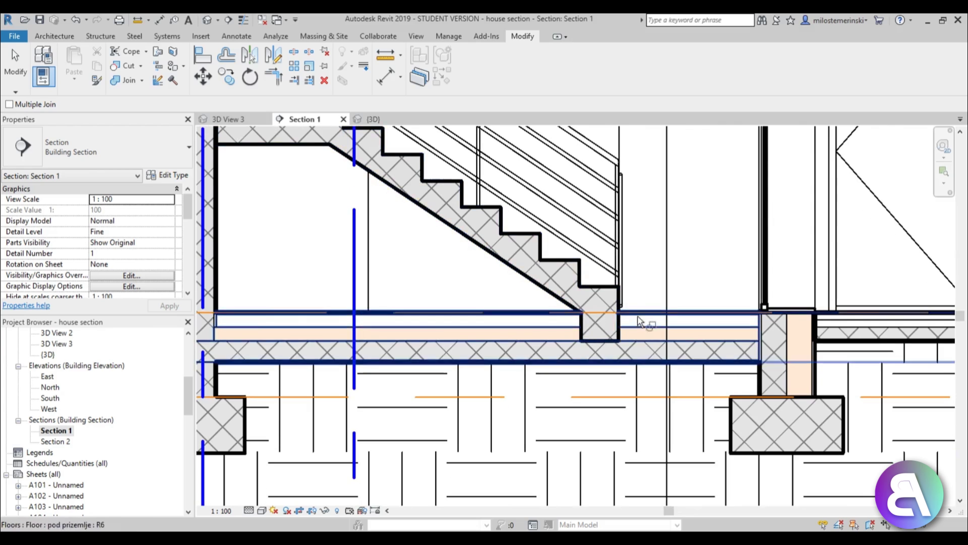
scroll(622, 340, up, 3)
click(613, 343)
click(600, 384)
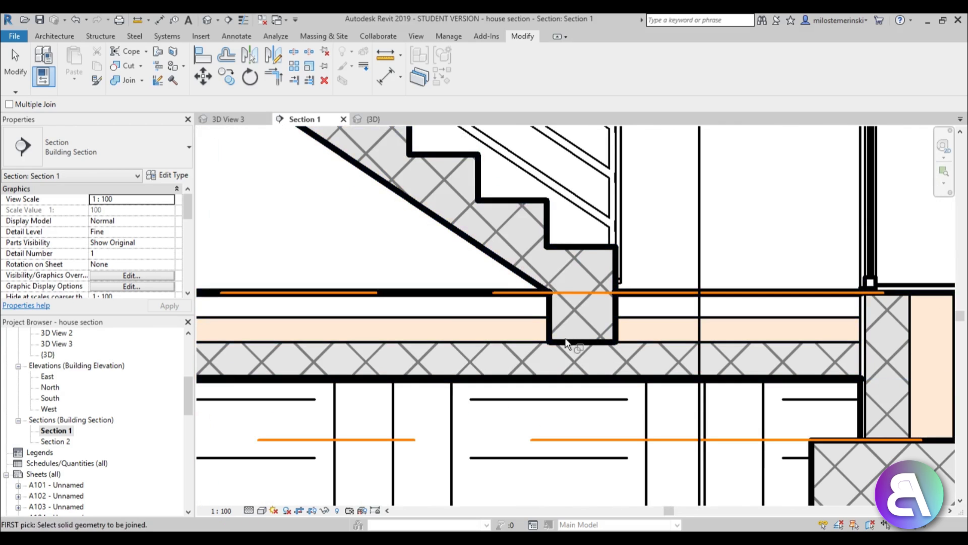
Join the outdoor floor slab (pod spoljni) with the right-hand exterior wall at ground level.
scroll(590, 348, down, 5)
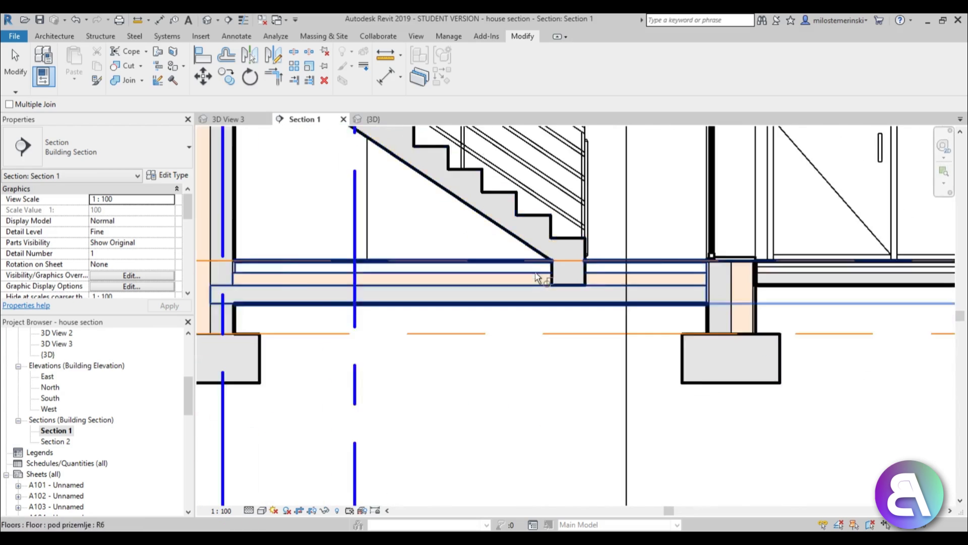
middle_drag(562, 348, 497, 521)
scroll(406, 278, up, 3)
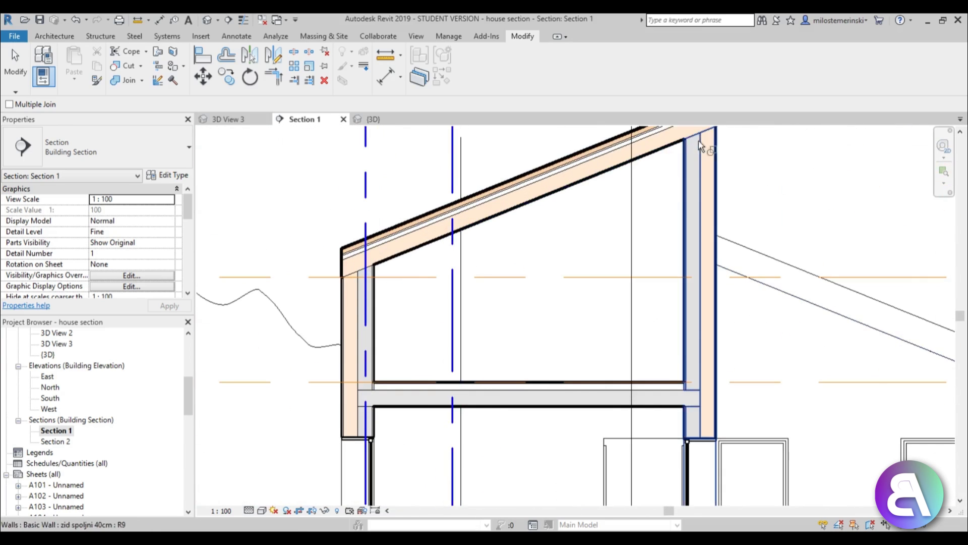
middle_drag(672, 386, 170, 271)
scroll(396, 374, up, 6)
click(411, 381)
click(450, 352)
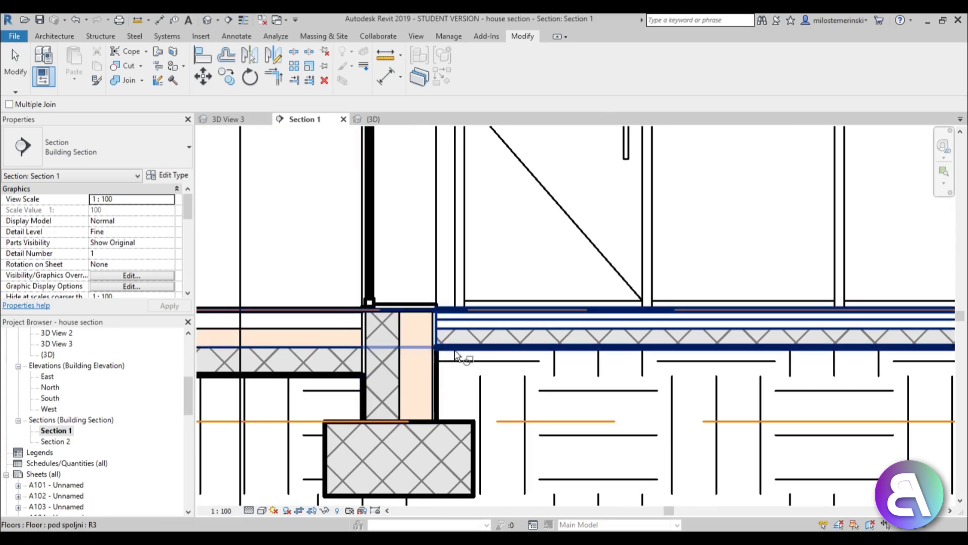
Examine the joined stair, floor, wall and foundation junctions across the section for remaining problems.
scroll(645, 362, down, 4)
scroll(646, 362, down, 4)
middle_drag(493, 363, 495, 390)
scroll(480, 264, up, 7)
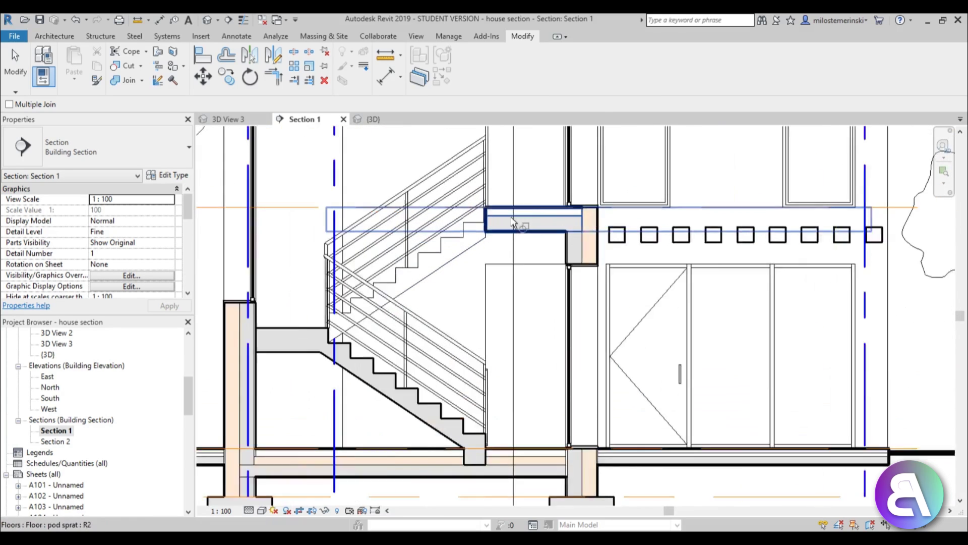
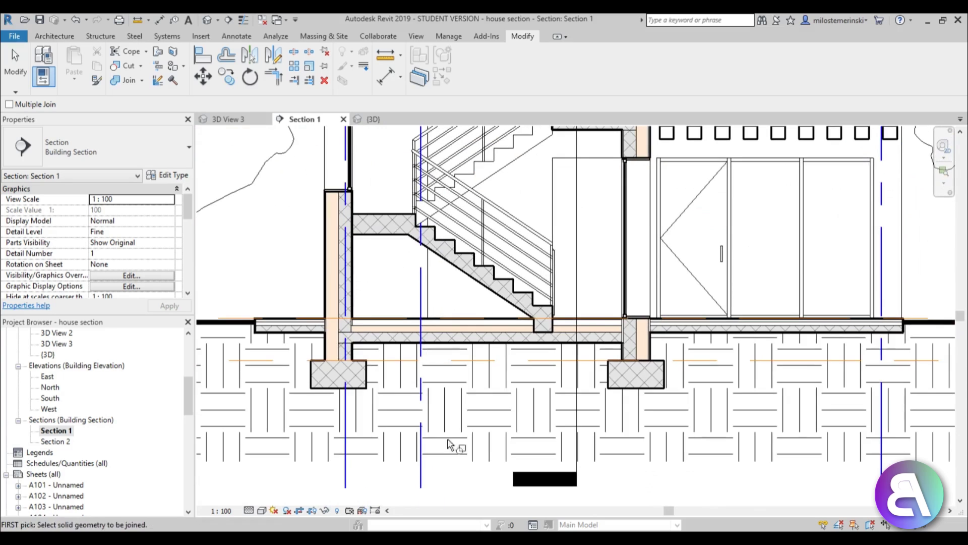
middle_drag(449, 316, 475, 459)
scroll(491, 276, down, 2)
scroll(475, 458, down, 2)
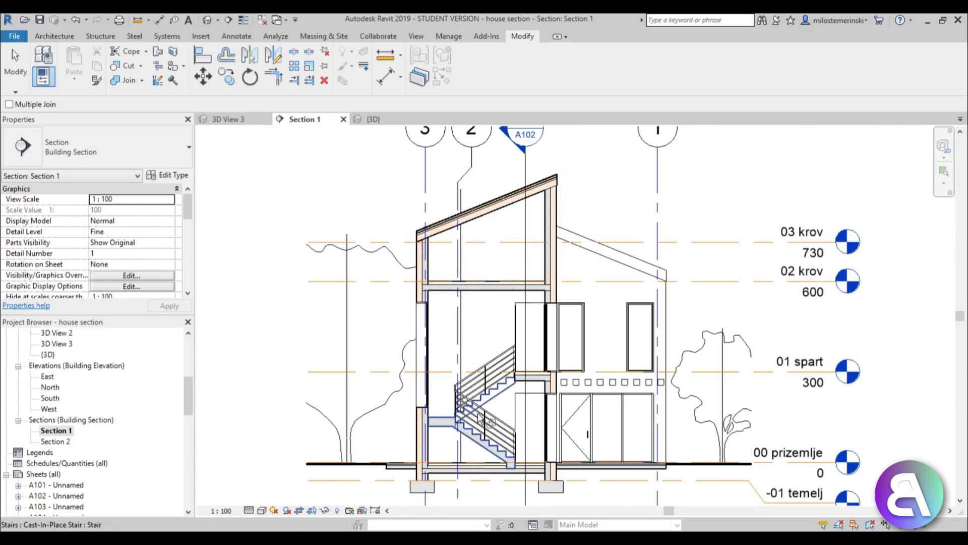
key(Escape)
scroll(492, 403, up, 4)
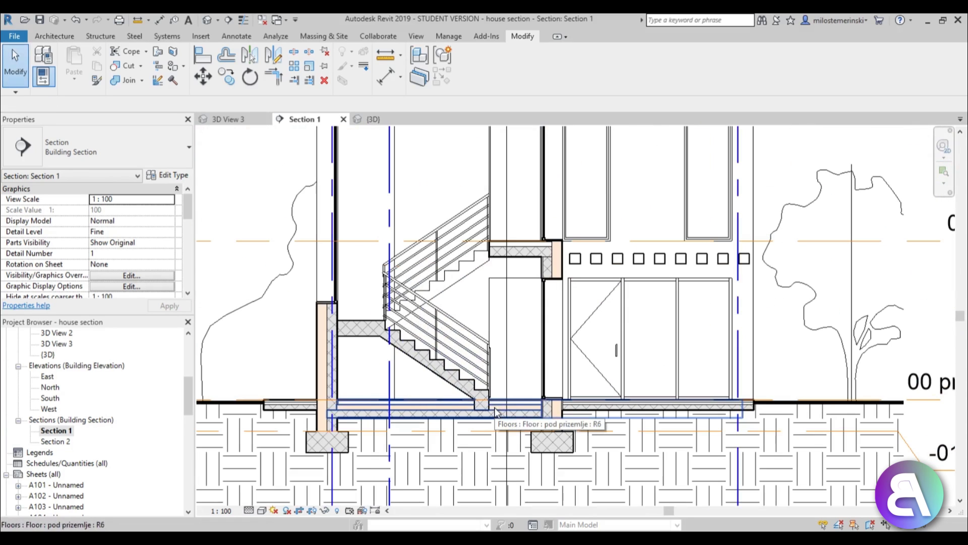
scroll(387, 435, up, 2)
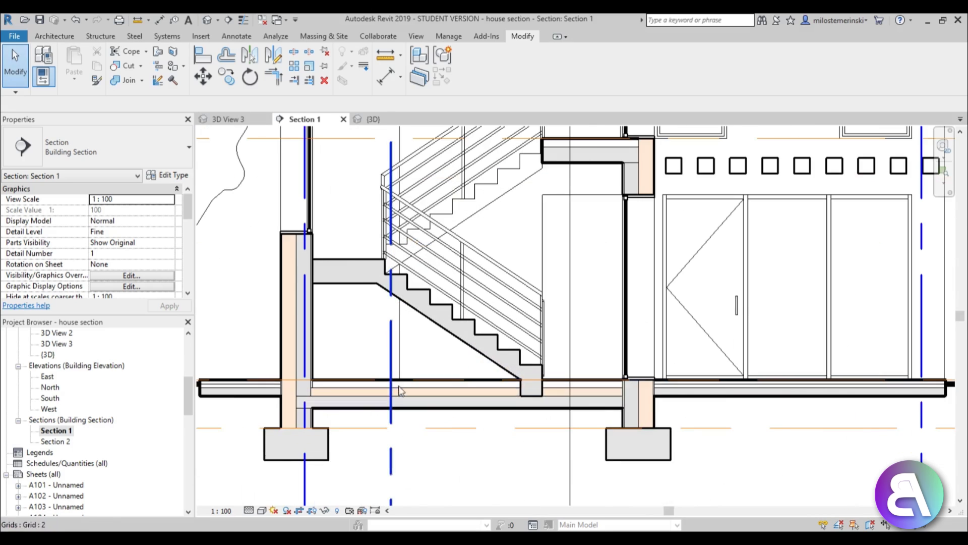
mouse_move(410, 320)
middle_down()
mouse_move(428, 278)
mouse_move(398, 305)
mouse_move(419, 309)
middle_up()
scroll(348, 408, up, 4)
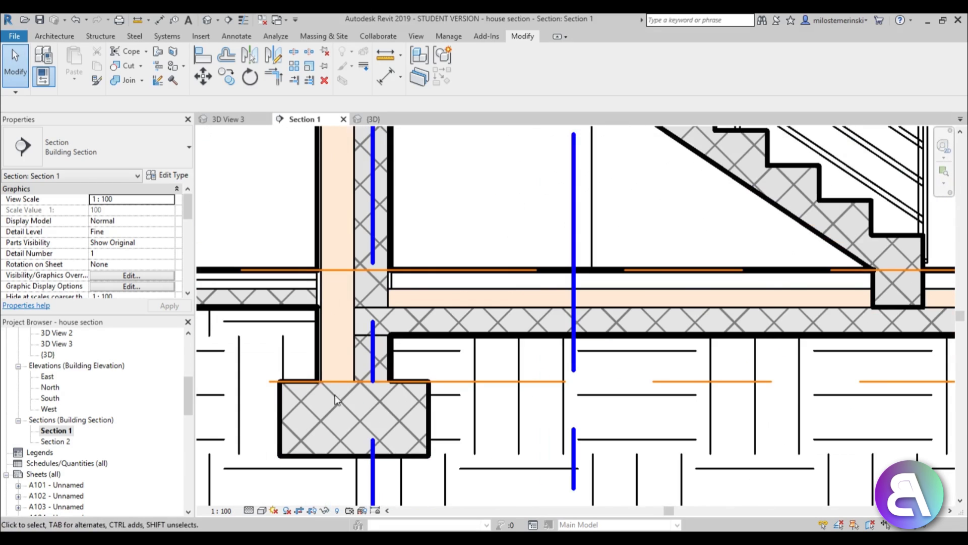
Place batting insulation along the centre of the left exterior wall's insulation layer, from the foundation top to the window sill.
click(359, 236)
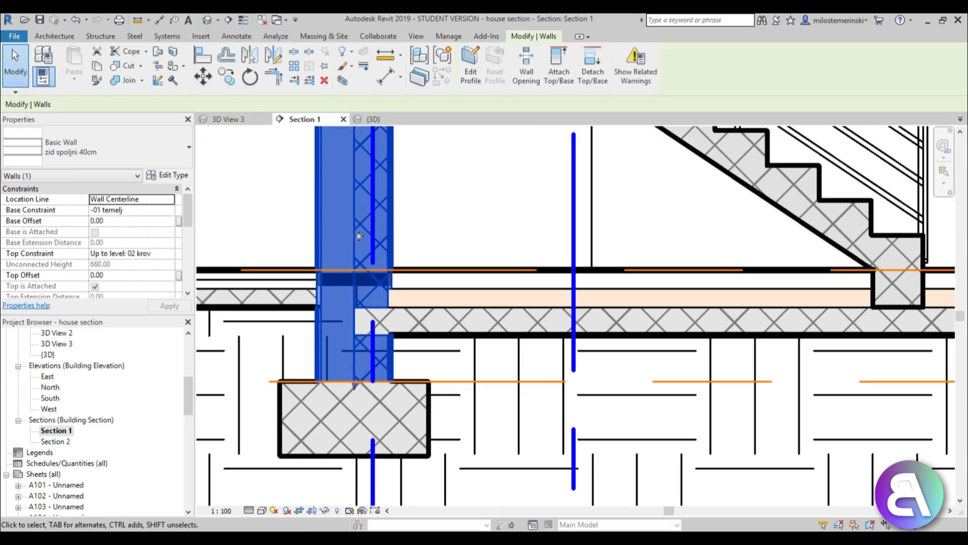
key(Escape)
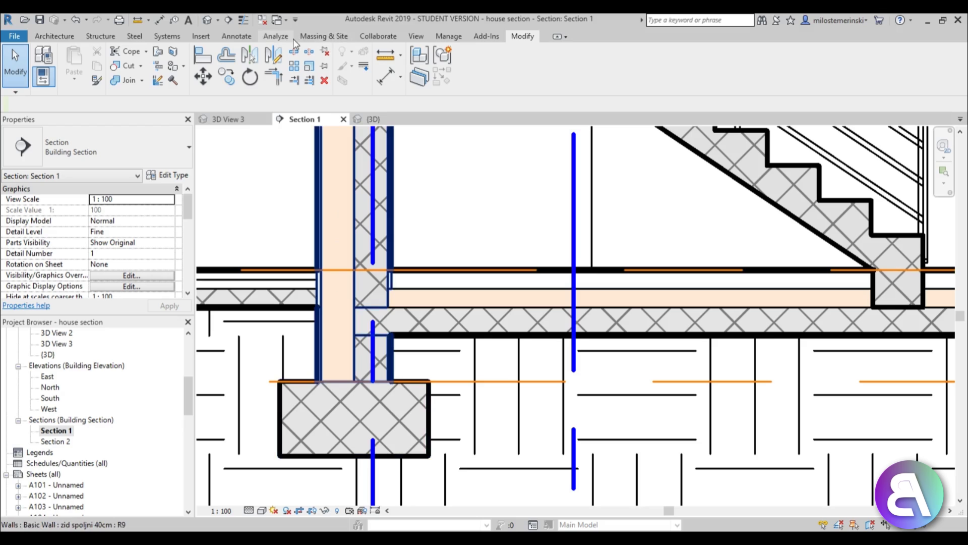
click(236, 36)
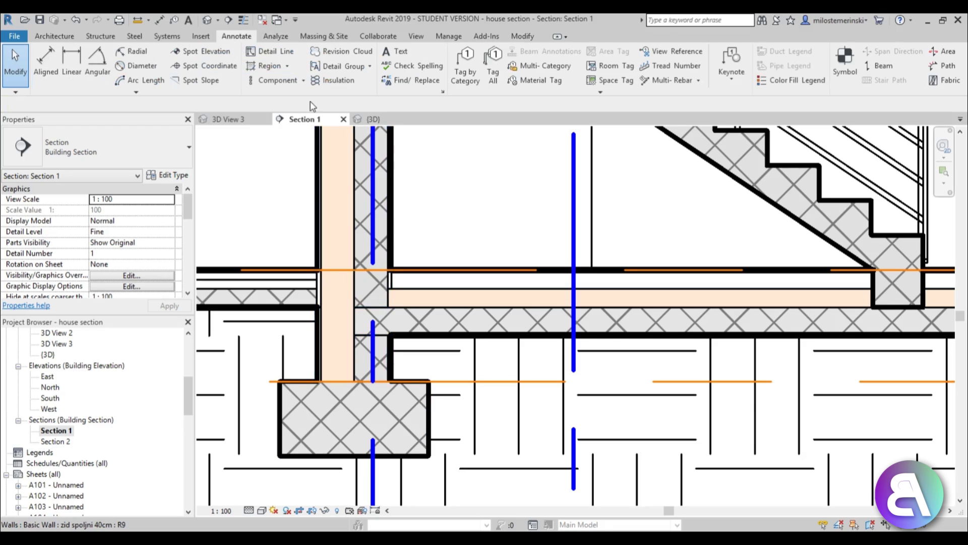
click(345, 86)
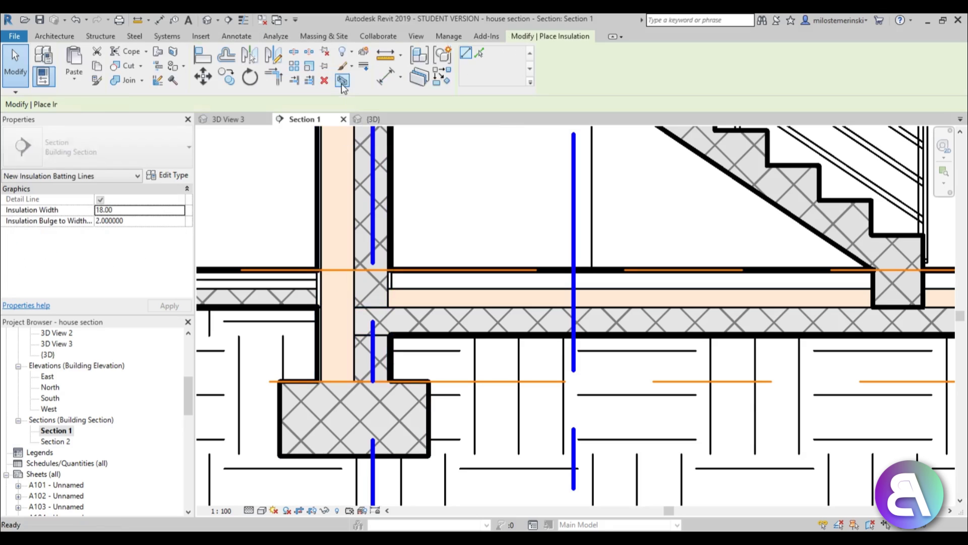
click(337, 381)
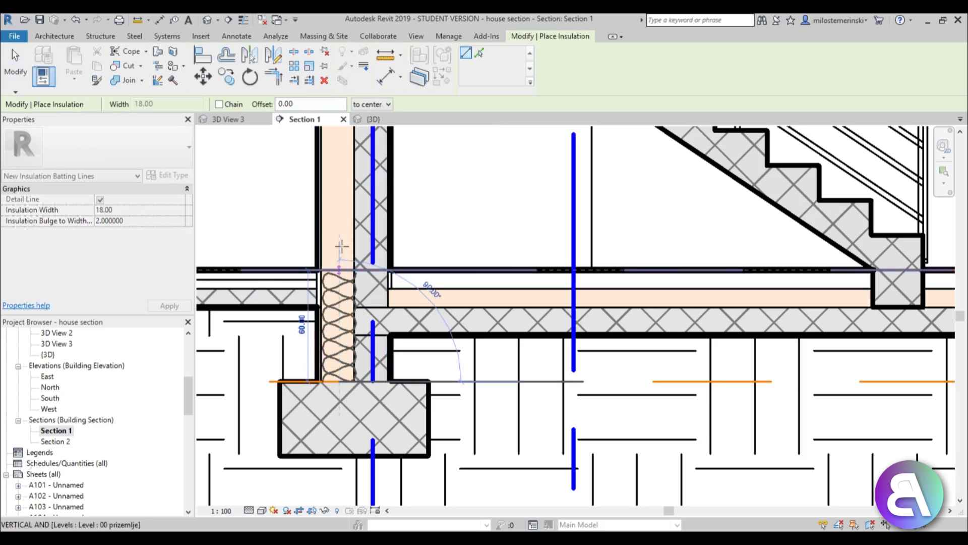
scroll(428, 281, down, 2)
scroll(435, 308, up, 2)
scroll(428, 262, up, 2)
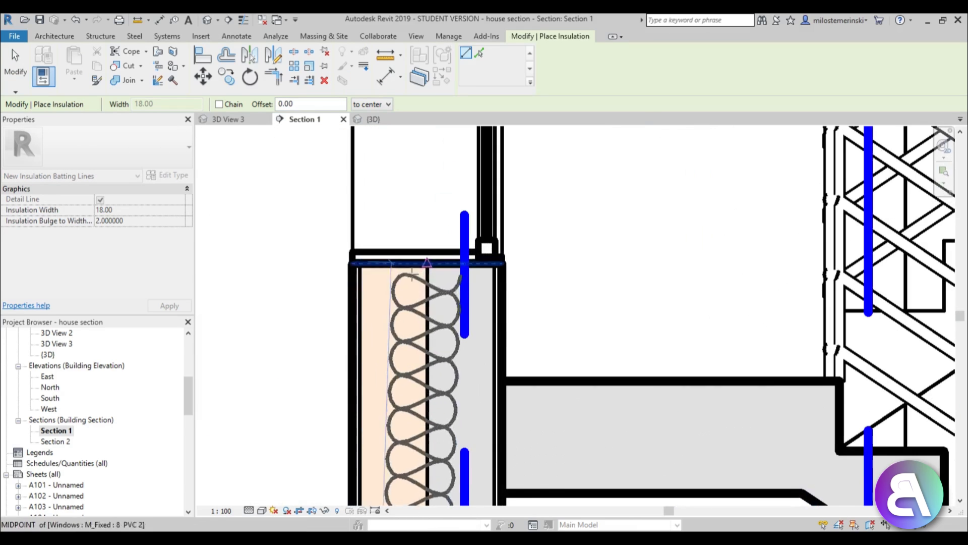
click(398, 264)
scroll(396, 302, down, 2)
key(Escape)
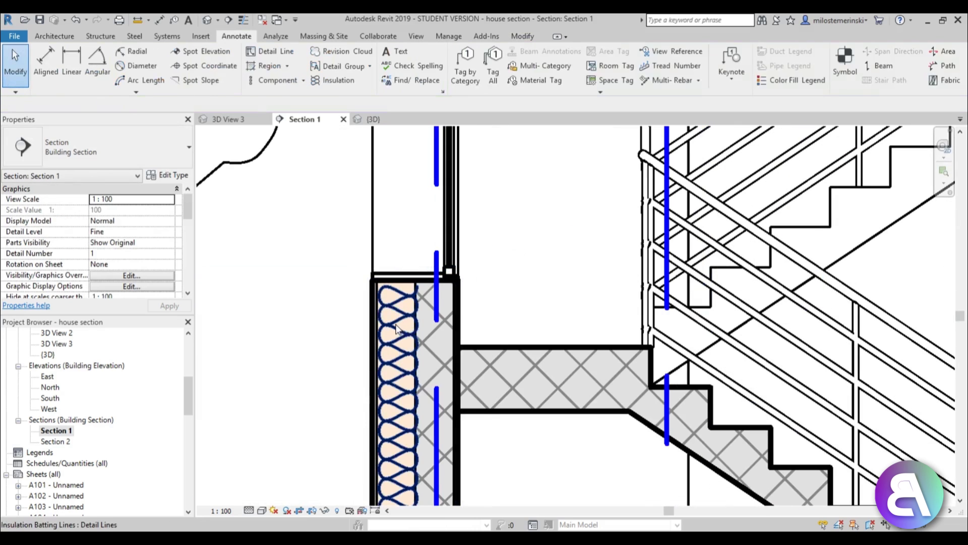
Nudge the left wall's batting insulation to the left and set its insulation width to 17.
click(401, 327)
scroll(409, 312, up, 3)
scroll(407, 291, up, 4)
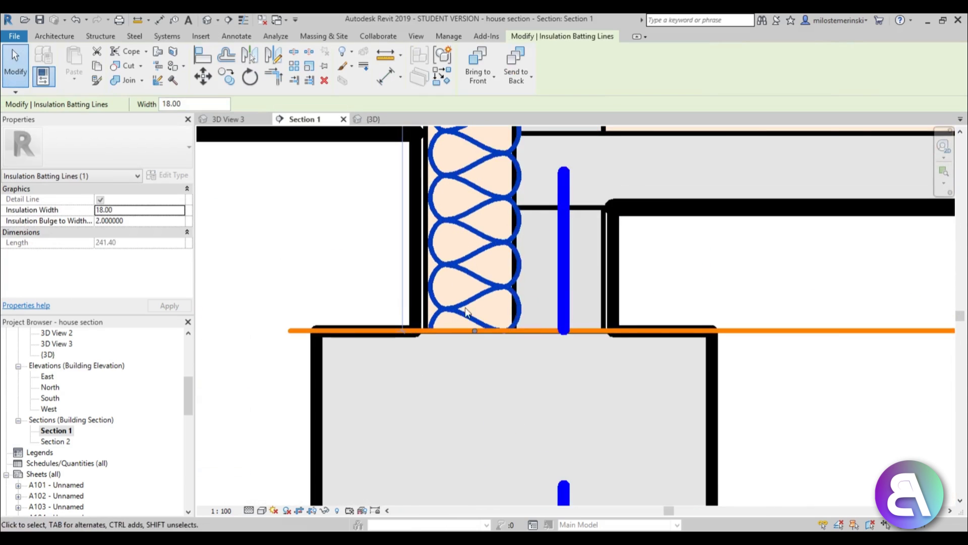
key(Left)
key(Left)
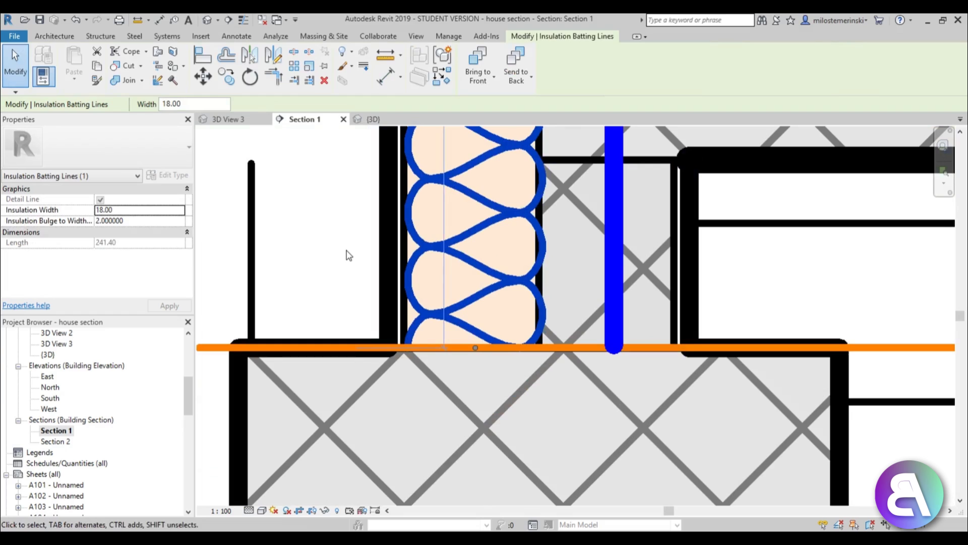
key(Left)
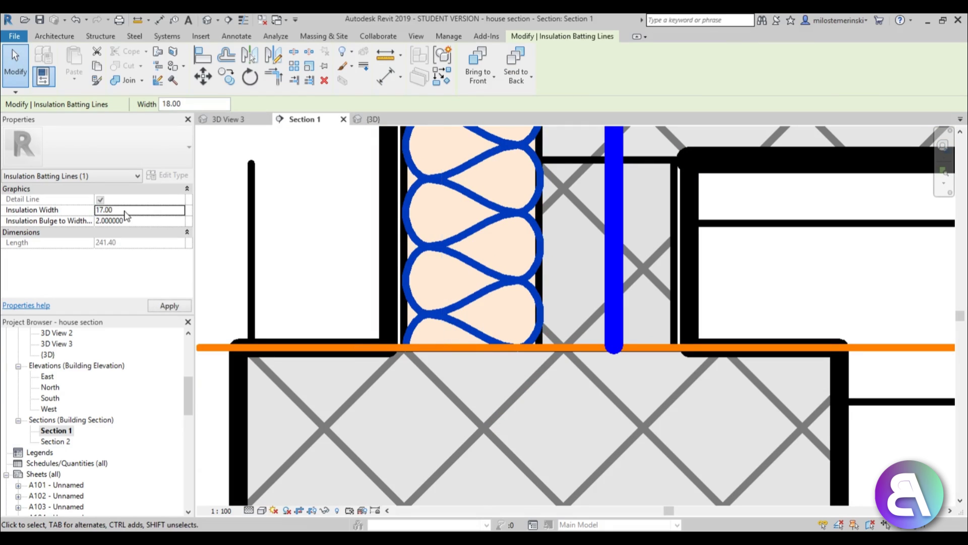
key(Return)
scroll(490, 186, up, 1)
scroll(491, 191, down, 1)
middle_drag(493, 200, 492, 217)
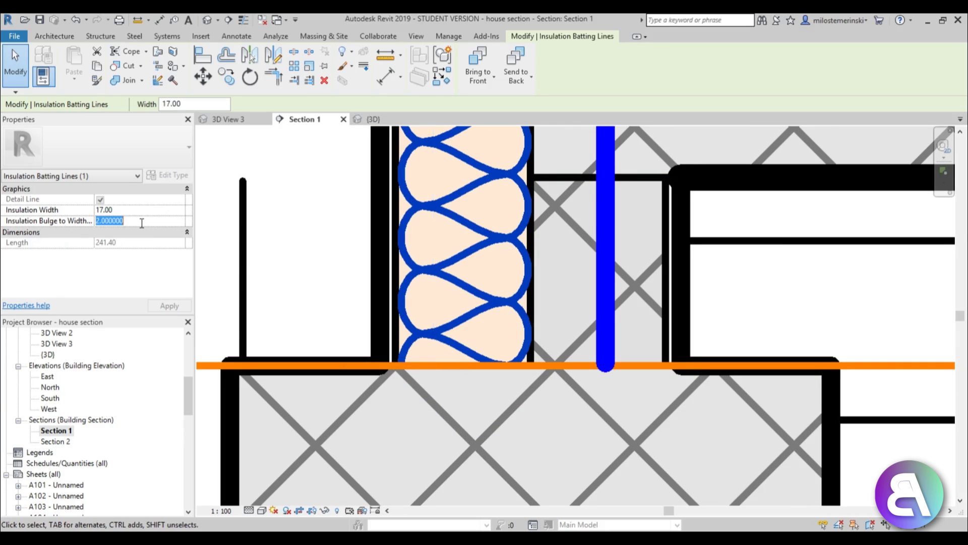
Set the bulge-to-width ratio of the left wall's batting insulation to 2.5.
key(Return)
key(Return)
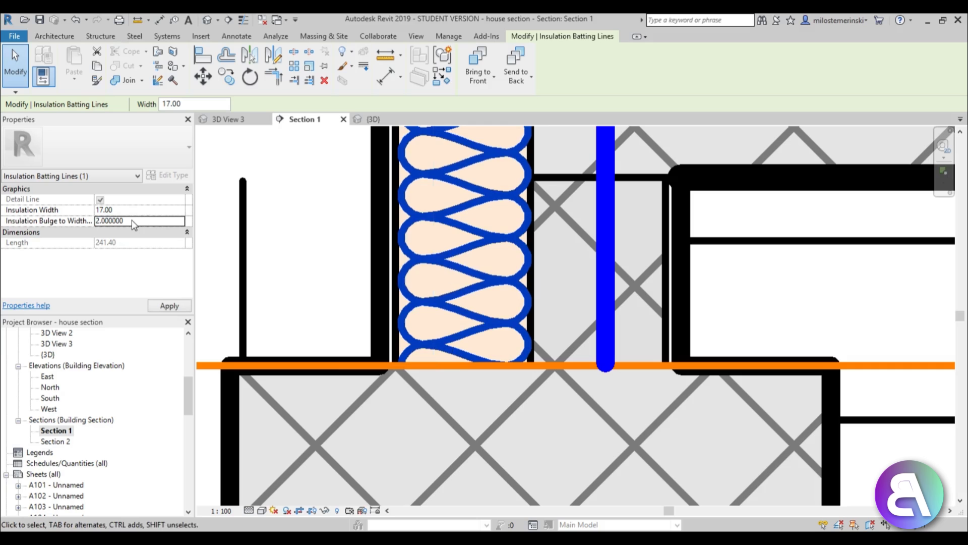
key(Return)
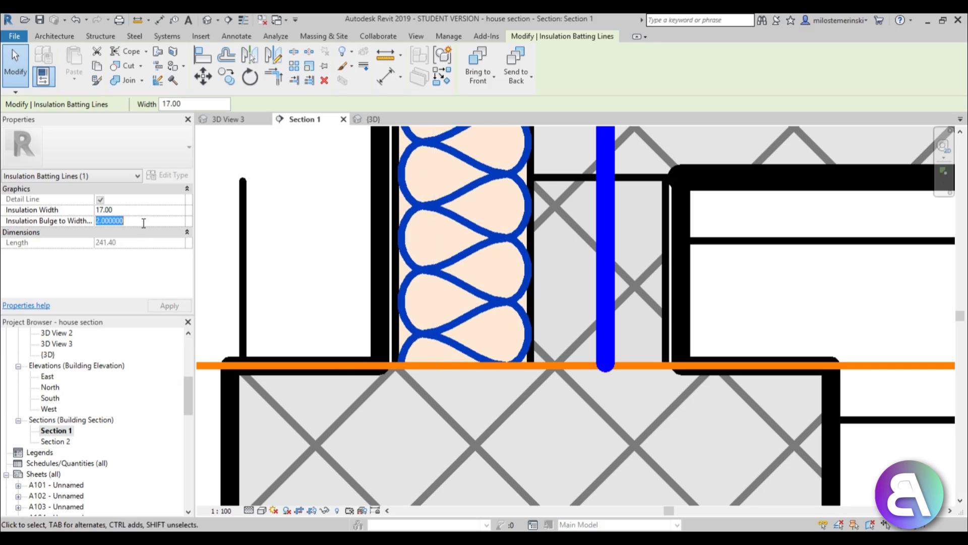
scroll(489, 225, down, 2)
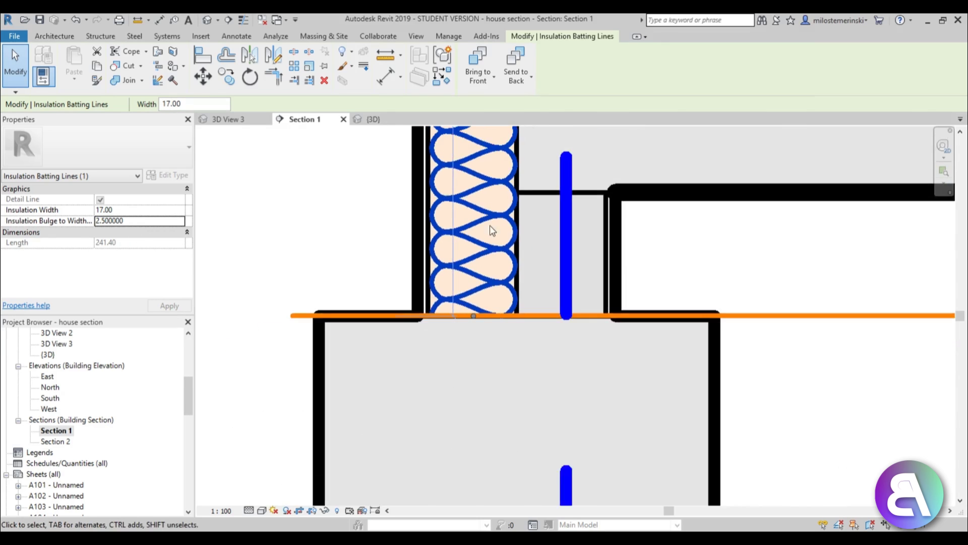
middle_drag(489, 225, 458, 279)
click(313, 295)
scroll(437, 199, down, 6)
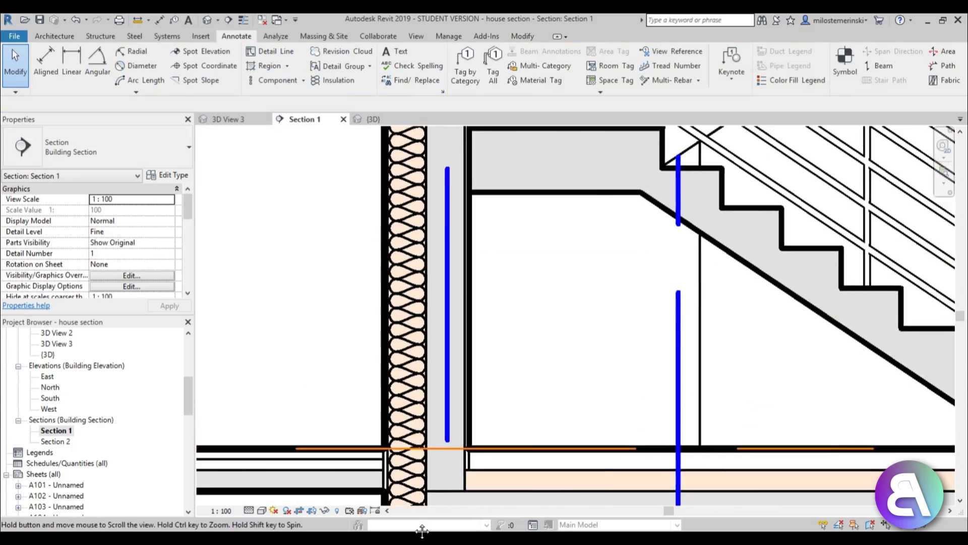
Create similar batting insulation in the upper left exterior wall, from the window head up to the underside of the roof.
scroll(415, 274, up, 5)
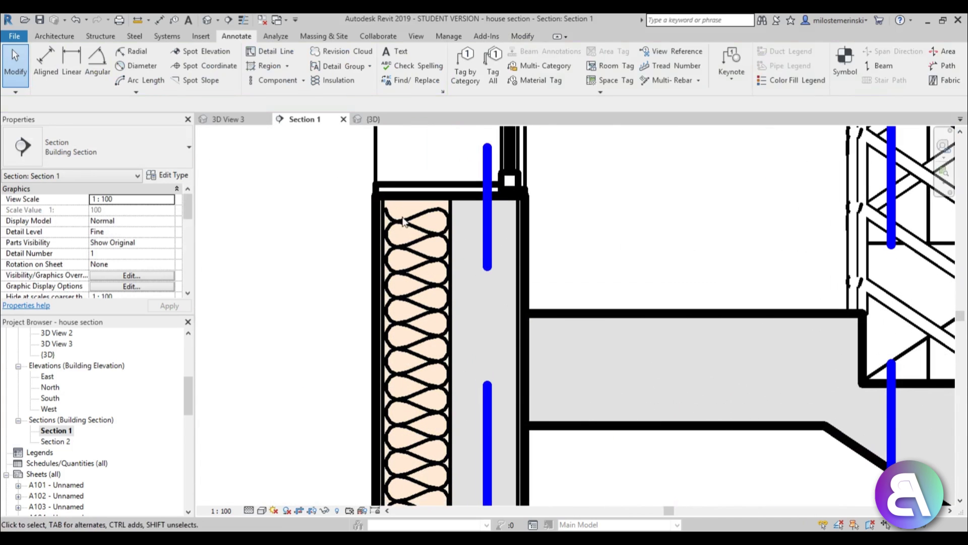
click(414, 212)
key(c)
key(s)
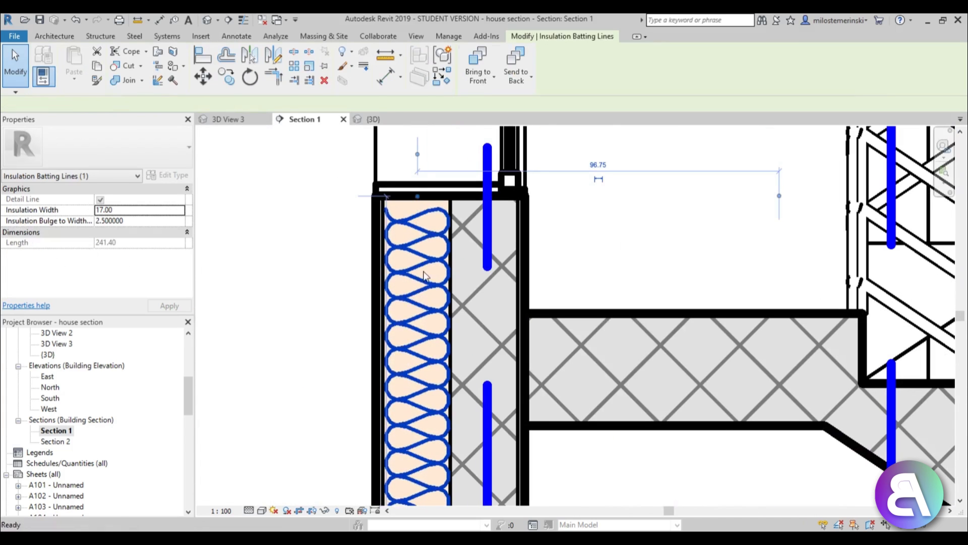
scroll(414, 212, down, 3)
middle_drag(415, 213, 417, 399)
scroll(418, 399, down, 3)
middle_drag(427, 239, 425, 323)
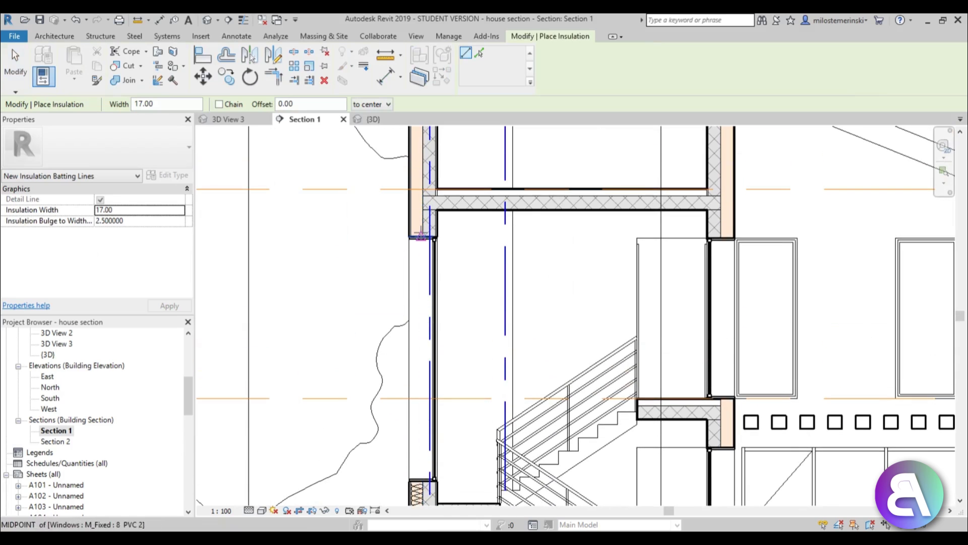
click(416, 237)
middle_drag(416, 197, 414, 421)
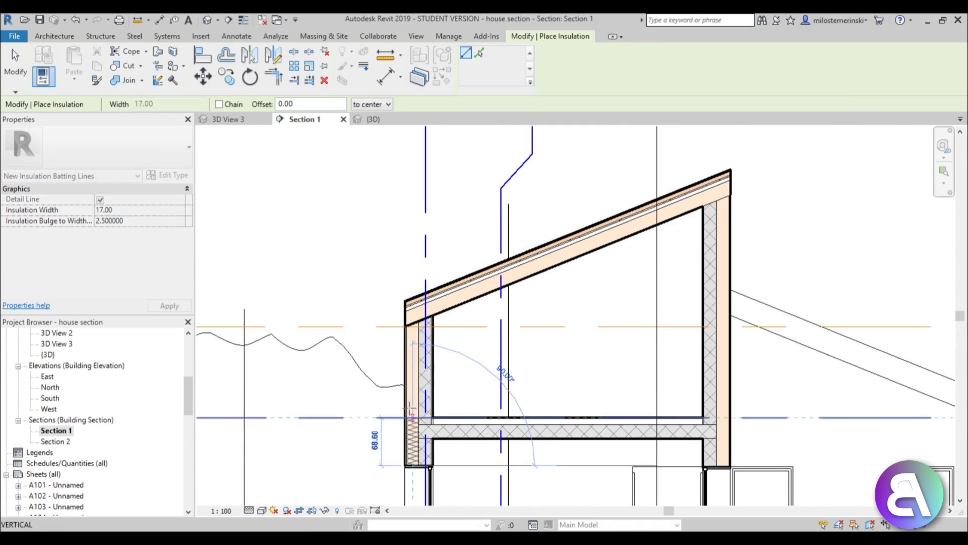
scroll(411, 348, up, 3)
click(421, 292)
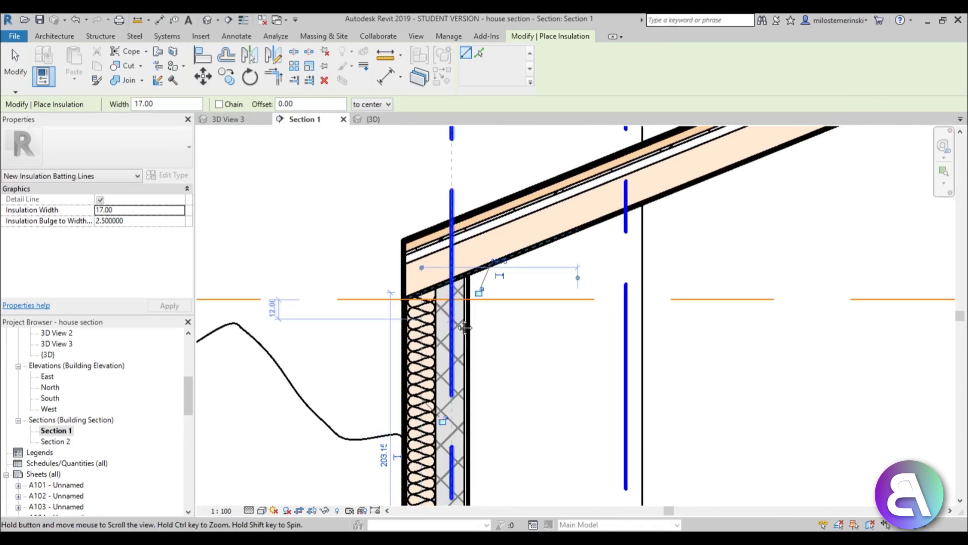
Place batting insulation 17 wide along the sloped roof's insulation layer, from its lower left edge to its upper right edge.
middle_drag(480, 289, 417, 358)
scroll(417, 358, up, 2)
click(294, 338)
middle_drag(585, 228, 201, 428)
scroll(201, 428, down, 3)
middle_drag(858, 156, 564, 260)
click(580, 250)
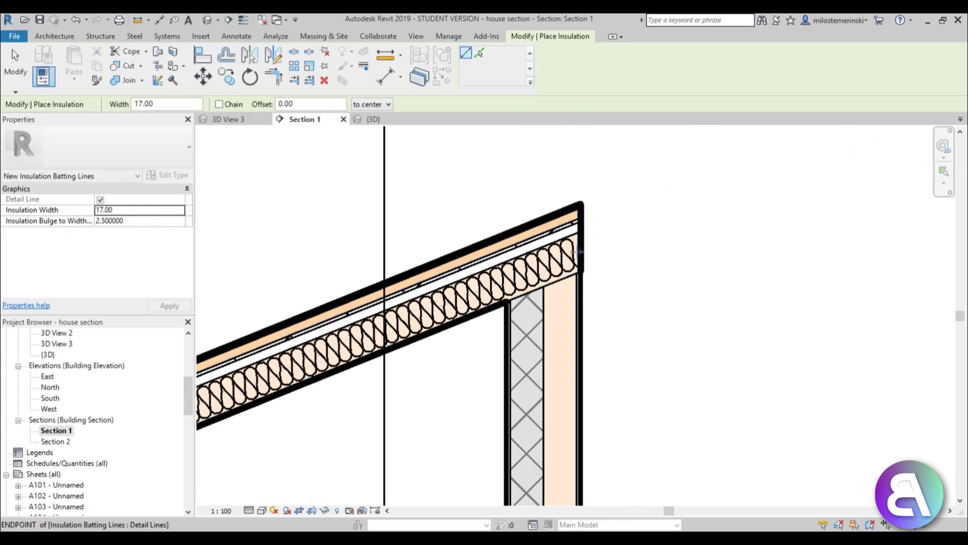
Place batting insulation in the upper right exterior wall, from the underside of the roof down to the window head.
scroll(568, 277, up, 2)
click(558, 285)
scroll(566, 429, down, 2)
middle_drag(566, 429, 550, 158)
scroll(550, 158, down, 2)
middle_drag(546, 348, 539, 207)
scroll(539, 206, up, 2)
click(538, 253)
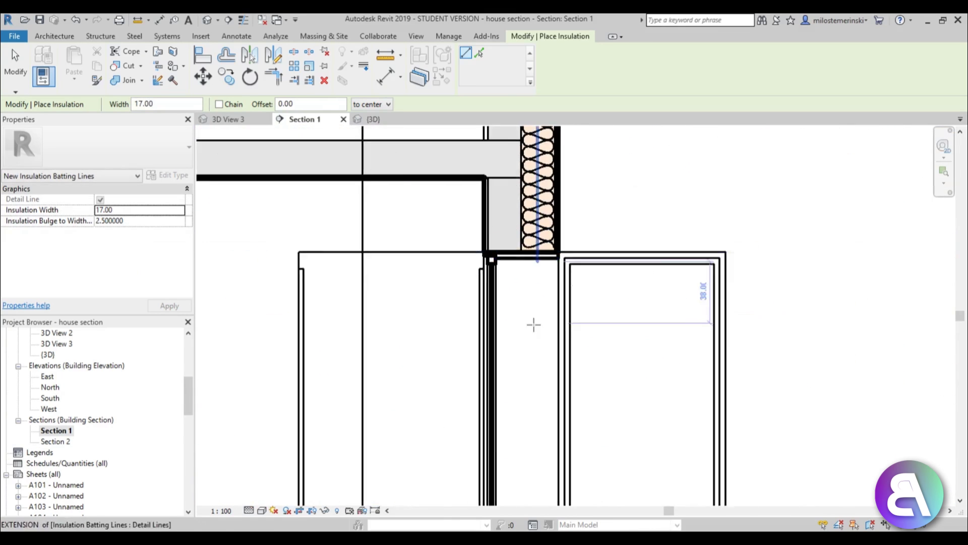
Place batting insulation in the short right-hand wall segment at the 01 spart floor and adjust its upper end to the wall layer.
scroll(533, 325, down, 3)
middle_drag(535, 456, 504, 347)
scroll(505, 347, up, 3)
scroll(505, 345, down, 4)
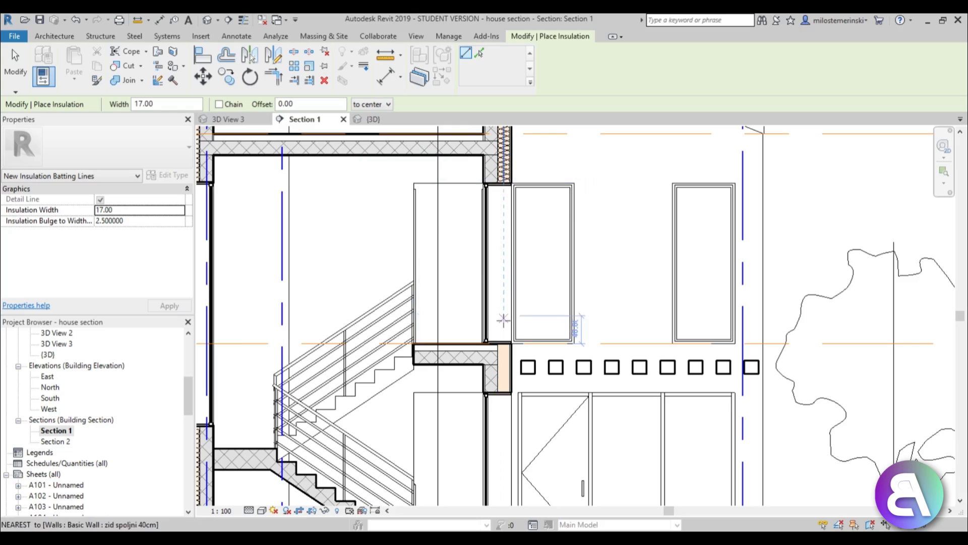
click(503, 329)
click(503, 392)
scroll(507, 376, up, 3)
key(Escape)
key(Escape)
click(501, 302)
drag(501, 272, 501, 305)
Place batting insulation in the right exterior wall below the ground floor opening, down to the foundation, and lower its upper end to fit.
scroll(506, 375, down, 3)
middle_drag(504, 443, 486, 228)
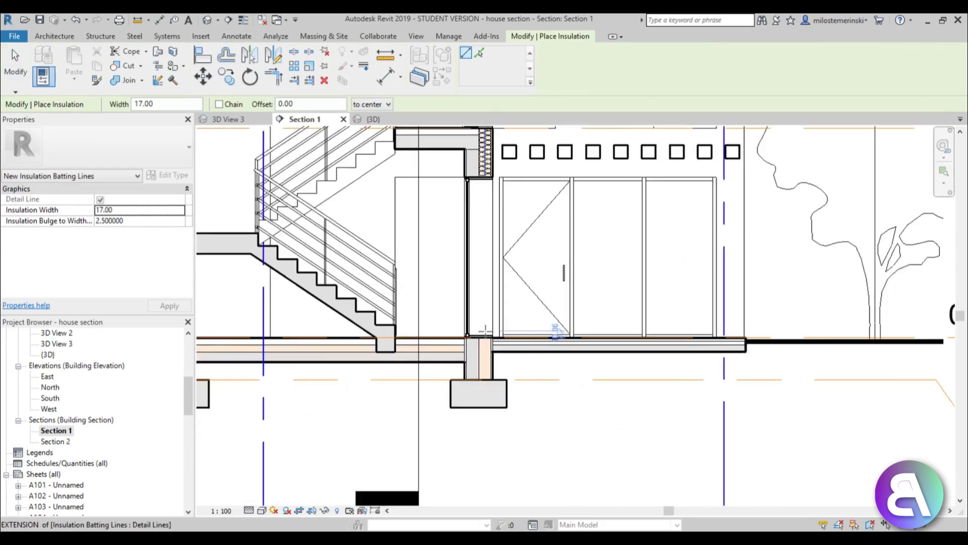
scroll(486, 331, down, 1)
click(485, 306)
scroll(489, 349, up, 5)
click(480, 403)
key(Escape)
key(Escape)
click(479, 283)
drag(480, 247, 479, 320)
Place batting insulation in the ground floor's insulation layer between the right exterior wall and the base of the stair.
key(Return)
scroll(435, 345, up, 3)
click(446, 334)
middle_drag(353, 335, 709, 334)
click(477, 333)
key(Escape)
key(Escape)
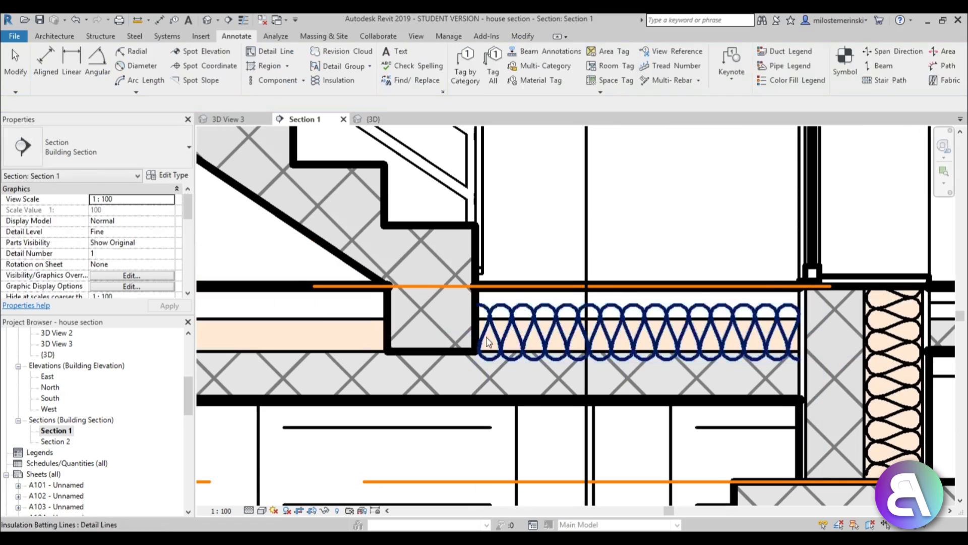
Set the insulation width of the ground floor batting right of the stair to 8.
click(488, 342)
scroll(488, 342, up, 3)
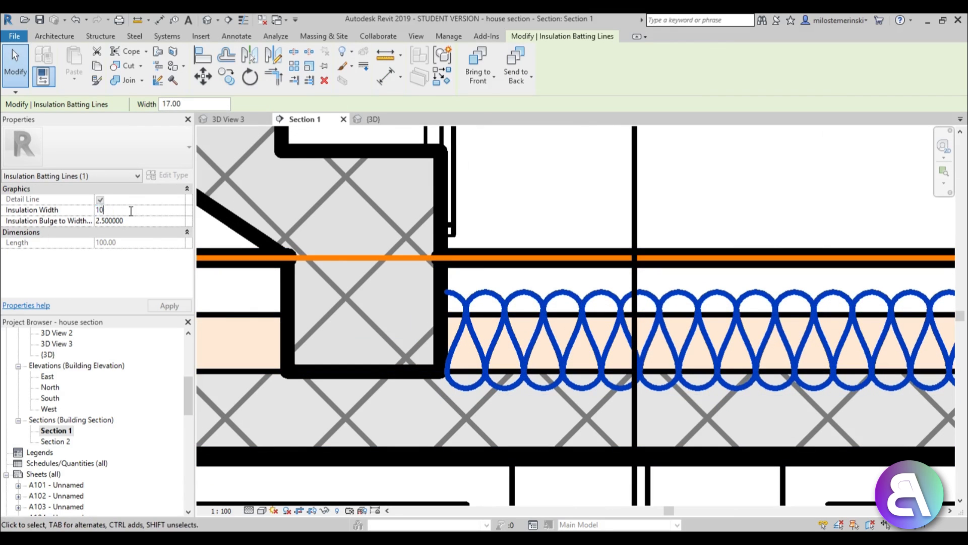
key(Return)
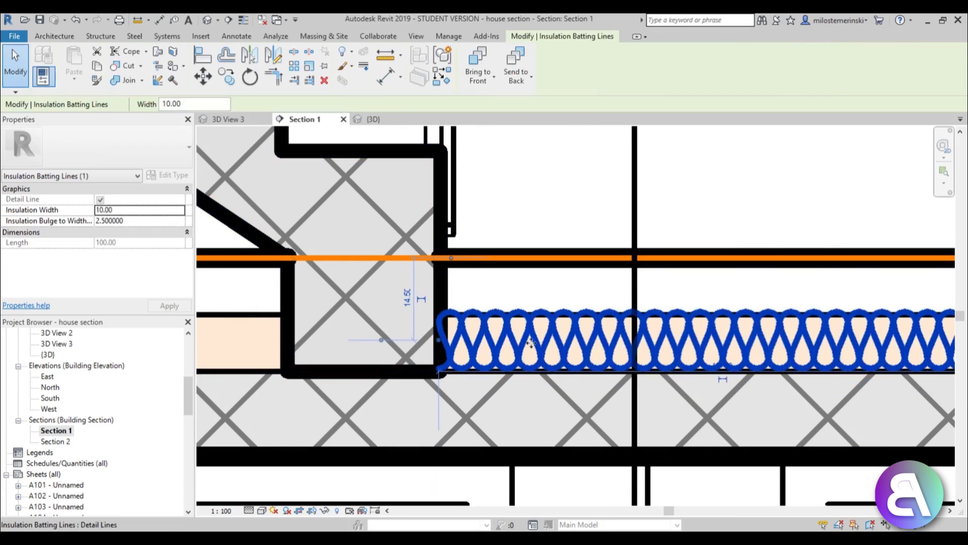
double_click(130, 210)
text(8)
key(Return)
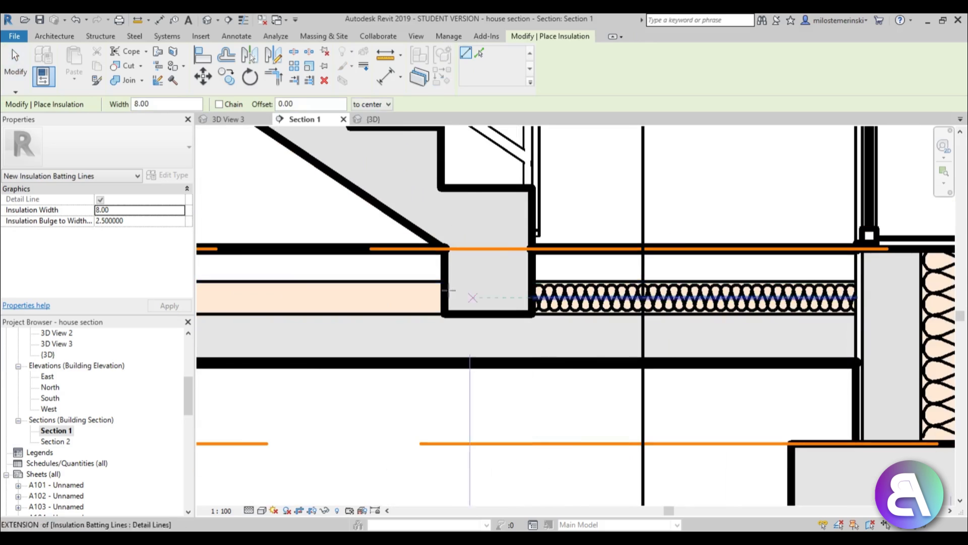
Place matching batting insulation 8 wide in the ground floor between the stair base and the left exterior wall.
scroll(449, 290, down, 8)
key(Escape)
key(Escape)
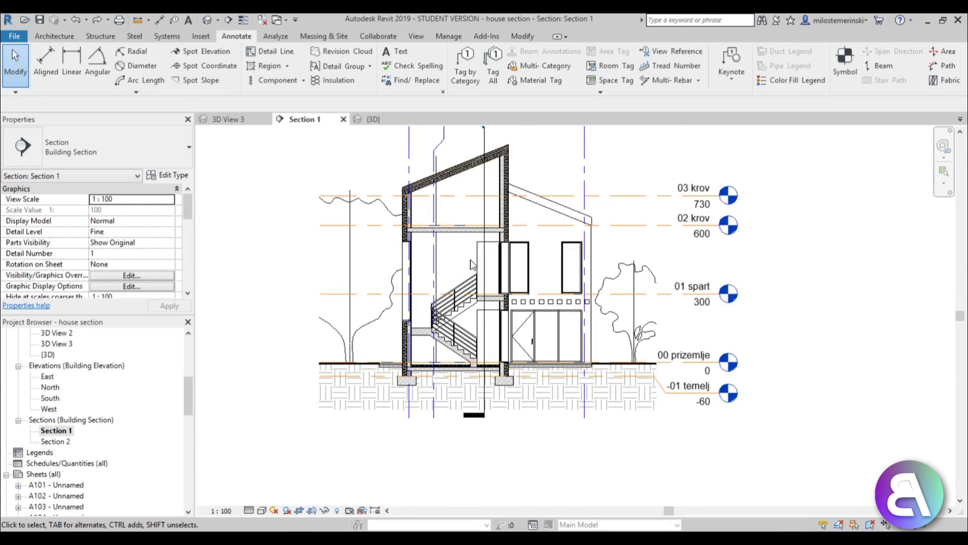
Examine the batting insulation in the roof, exterior walls and ground floor across the section.
scroll(478, 217, up, 6)
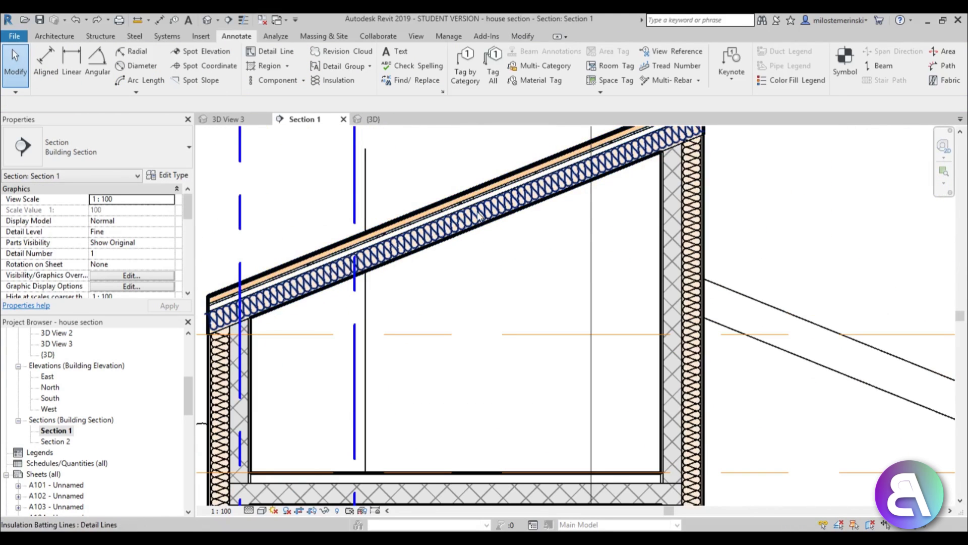
scroll(671, 286, down, 2)
middle_drag(630, 285, 617, 228)
scroll(616, 228, down, 1)
middle_drag(606, 294, 620, 254)
scroll(345, 359, up, 1)
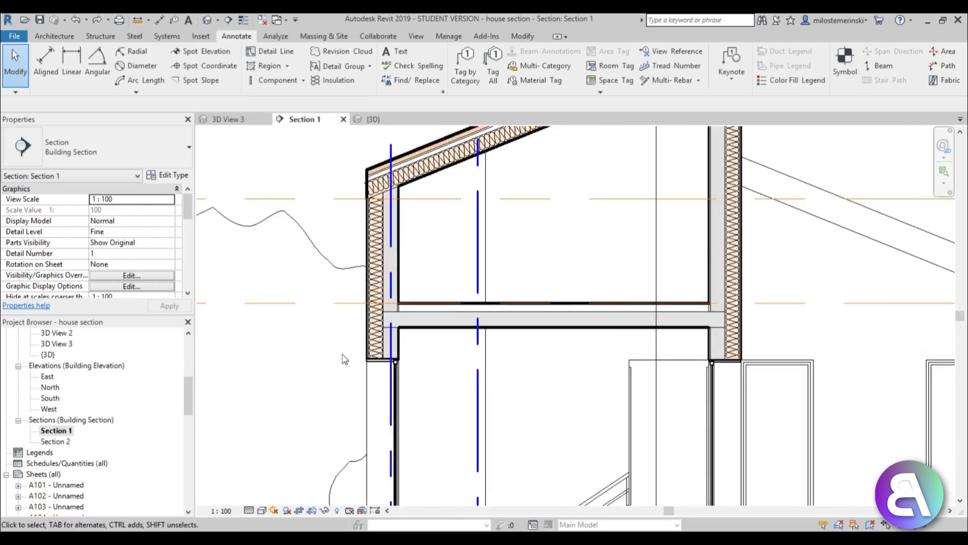
scroll(348, 353, down, 2)
scroll(379, 325, up, 2)
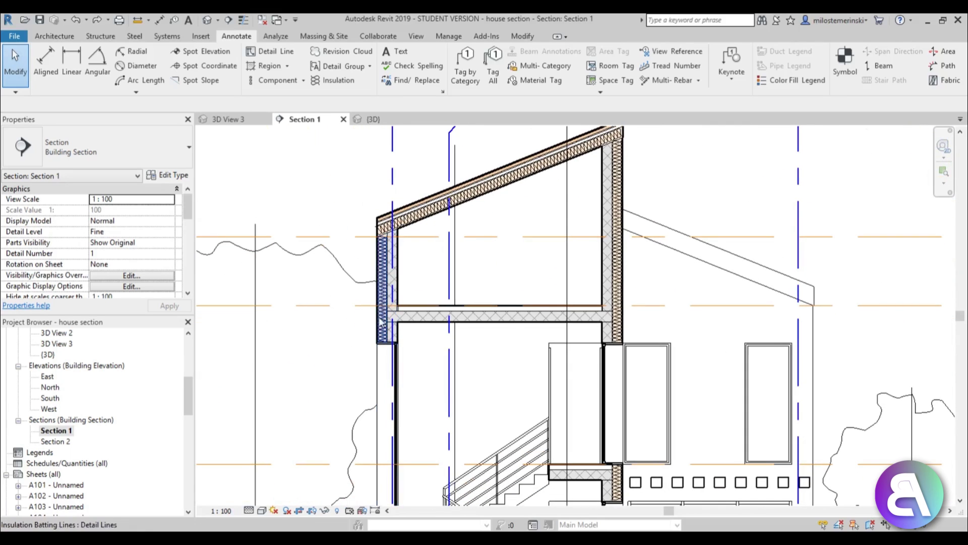
middle_drag(549, 372, 553, 170)
scroll(388, 453, up, 4)
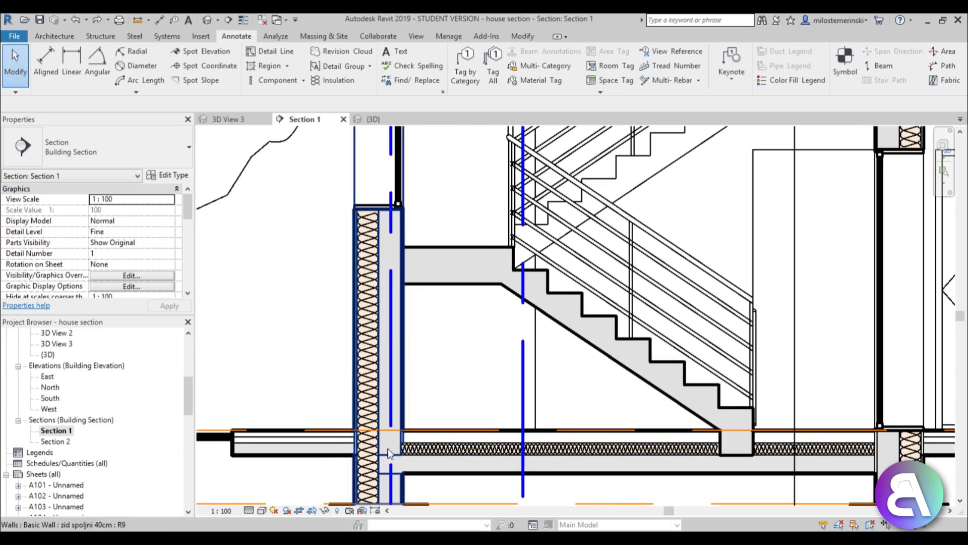
click(372, 239)
click(443, 364)
scroll(468, 392, down, 1)
middle_drag(470, 391, 451, 383)
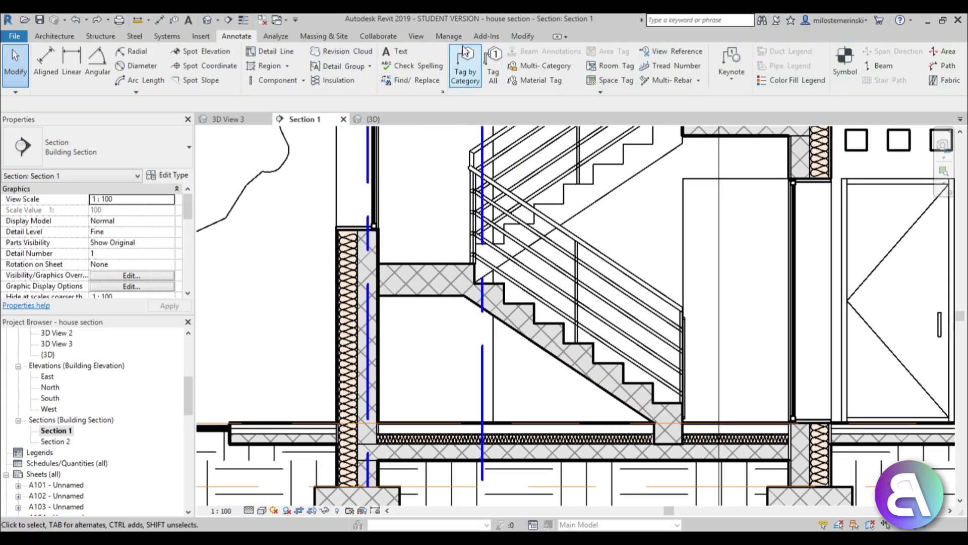
Set the color of the Insulation Batting Lines line style to orange, RGB 255-146-036.
click(445, 37)
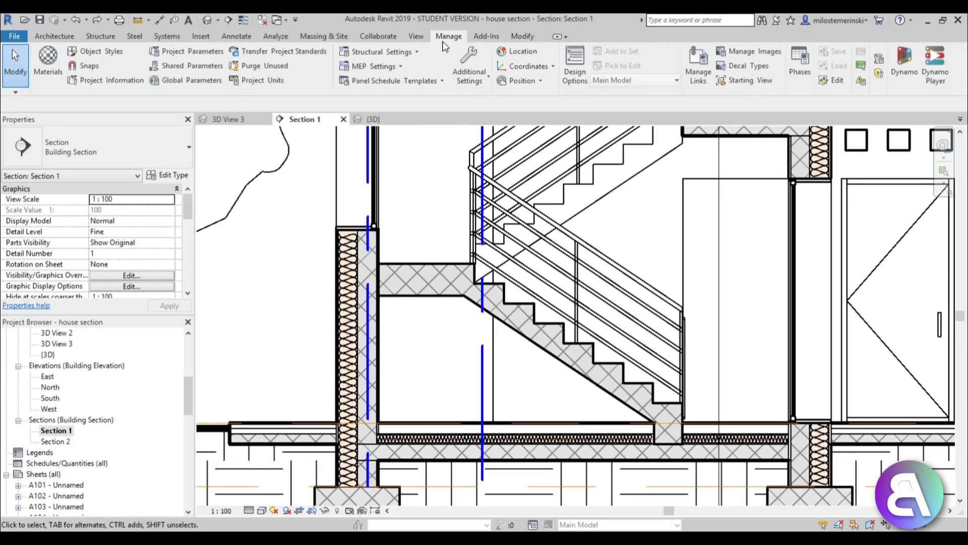
click(476, 82)
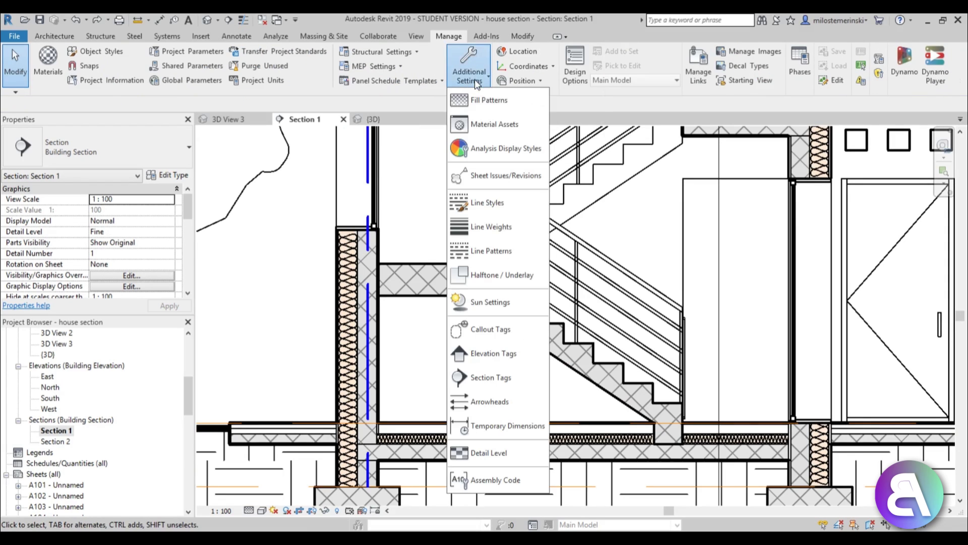
click(497, 208)
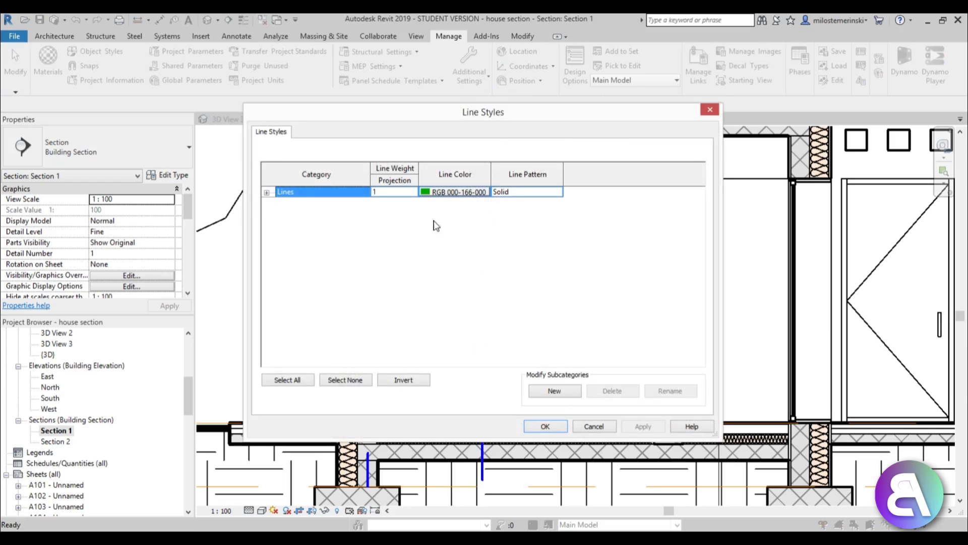
click(267, 192)
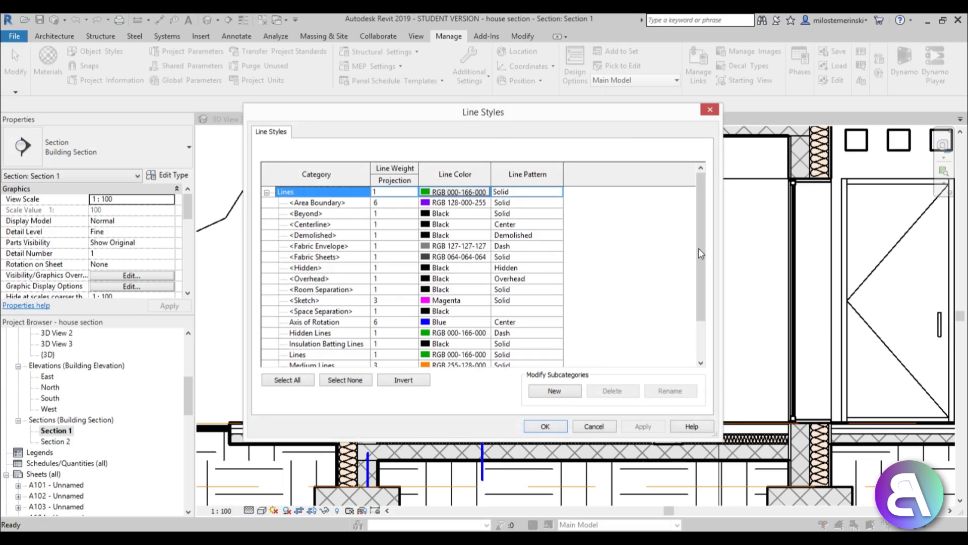
drag(701, 254, 708, 281)
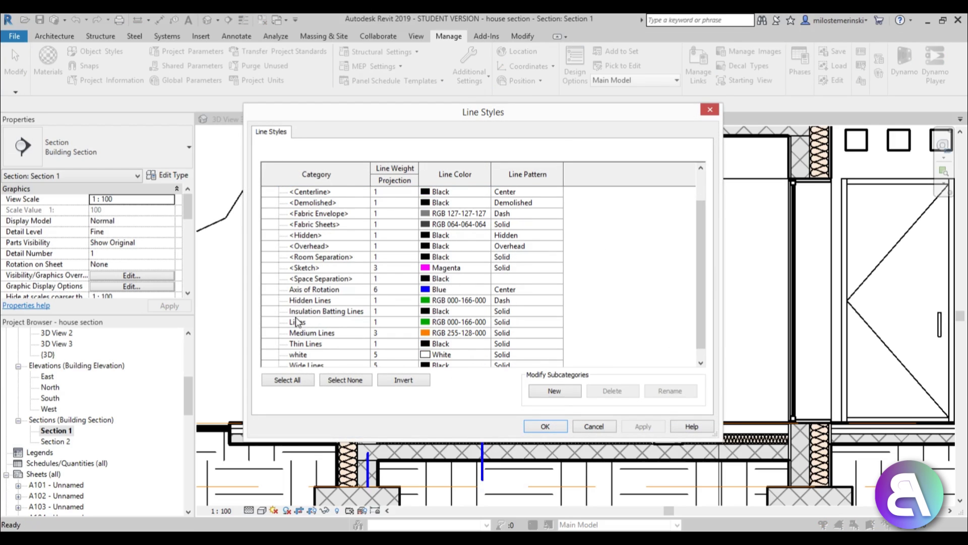
click(433, 316)
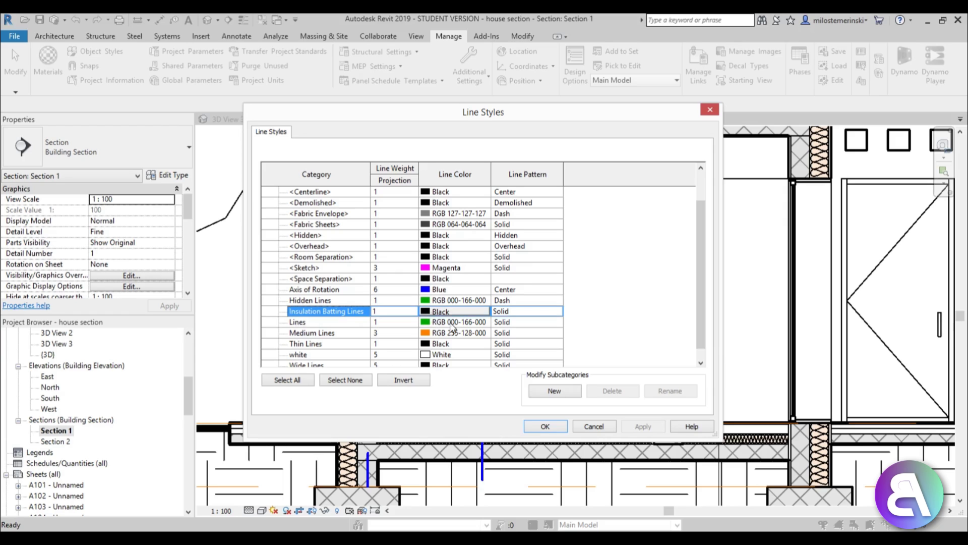
click(452, 312)
click(373, 229)
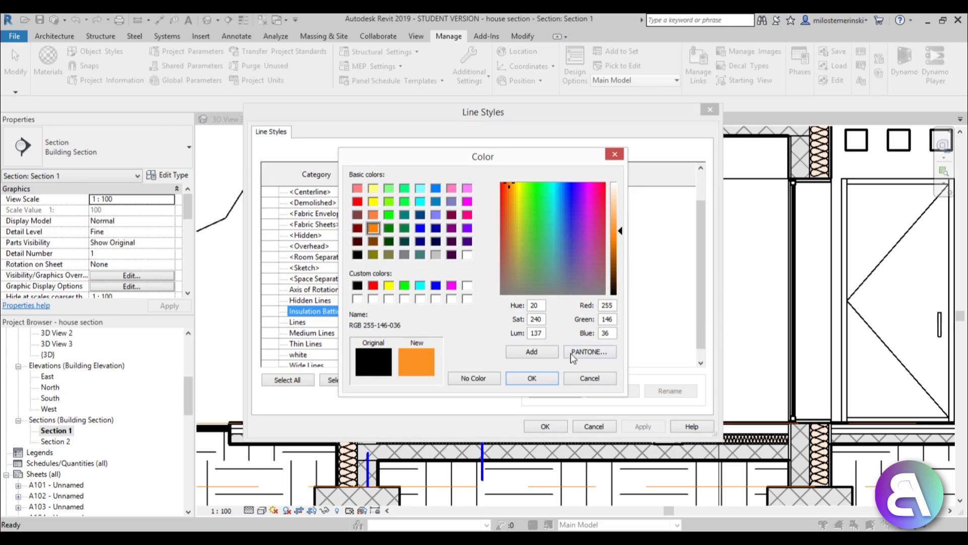
click(532, 378)
click(545, 426)
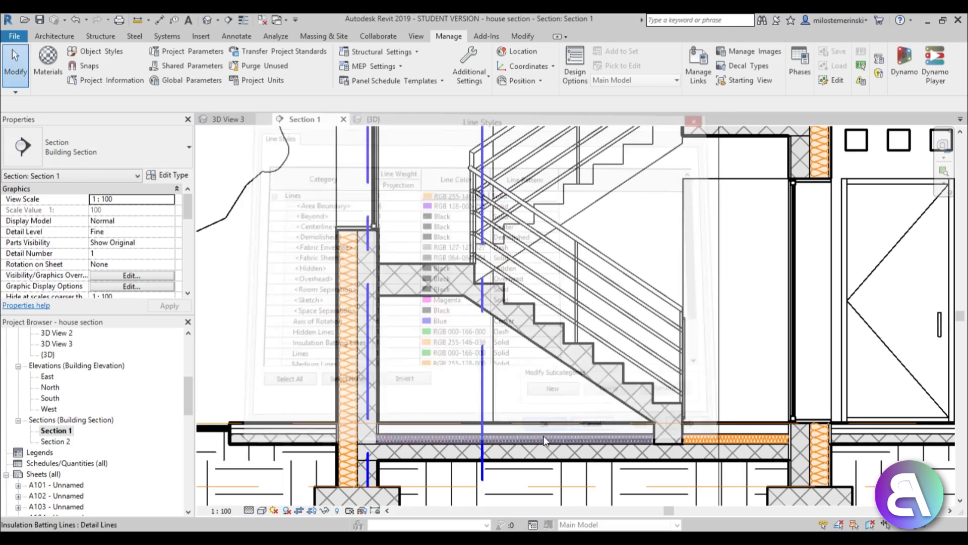
Examine the recolored batting insulation in the roof, exterior walls and ground floor, along with the window and door linework across the section.
scroll(454, 384, down, 5)
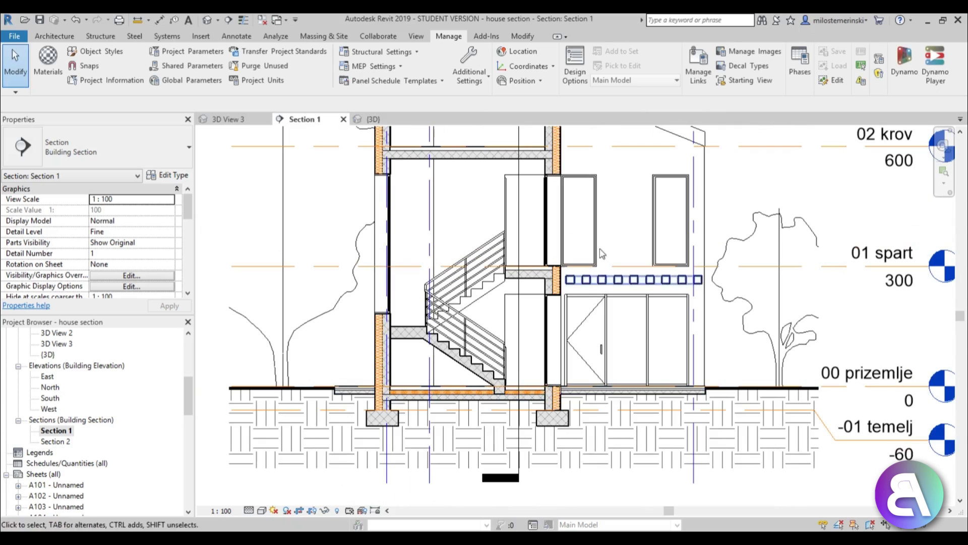
middle_drag(465, 241, 519, 403)
scroll(564, 206, up, 7)
scroll(621, 197, down, 5)
middle_drag(601, 282, 528, 205)
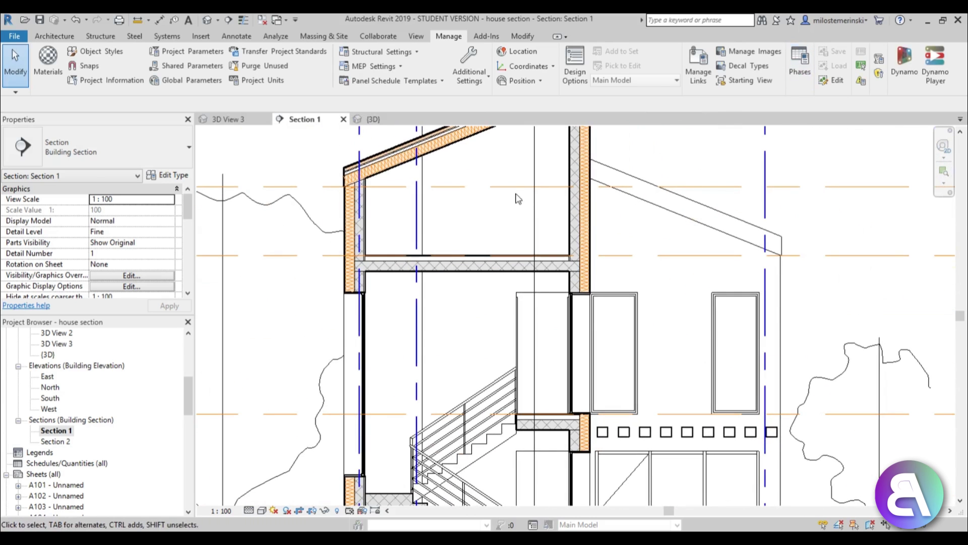
scroll(410, 245, down, 1)
middle_drag(414, 252, 432, 192)
mouse_move(430, 289)
middle_down()
mouse_move(437, 271)
mouse_move(475, 288)
mouse_move(466, 348)
mouse_move(443, 257)
mouse_move(426, 242)
mouse_move(434, 305)
middle_up()
scroll(431, 250, down, 1)
middle_drag(425, 268, 416, 335)
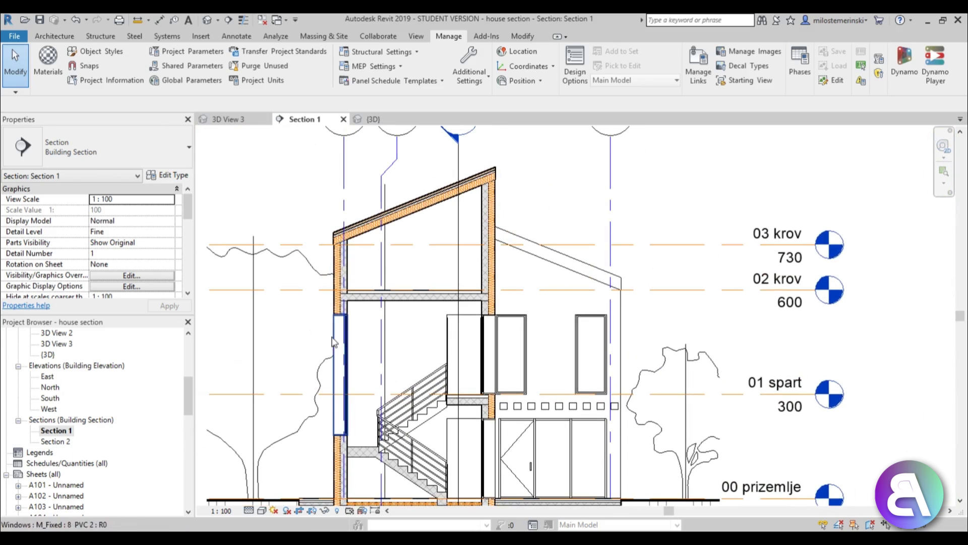
middle_drag(374, 368, 389, 356)
scroll(374, 172, down, 1)
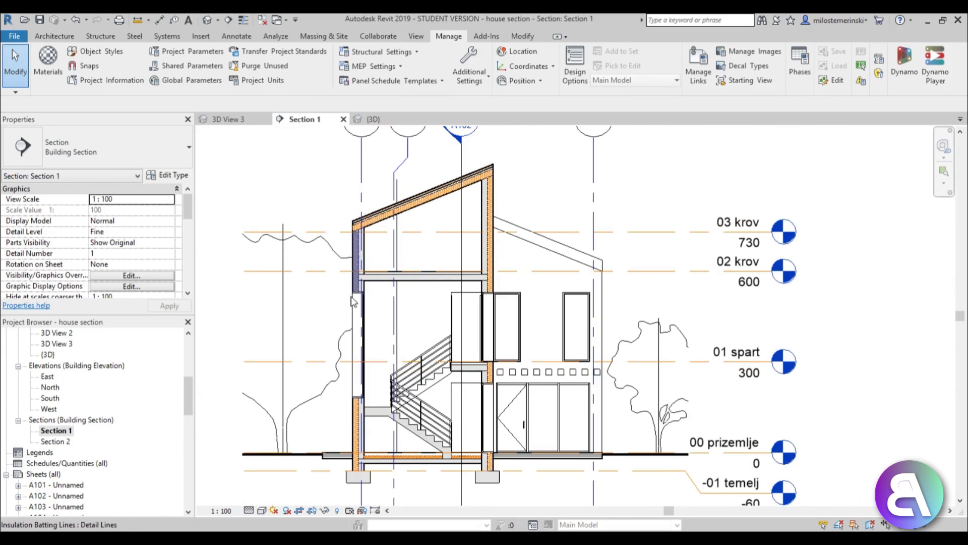
scroll(479, 176, up, 4)
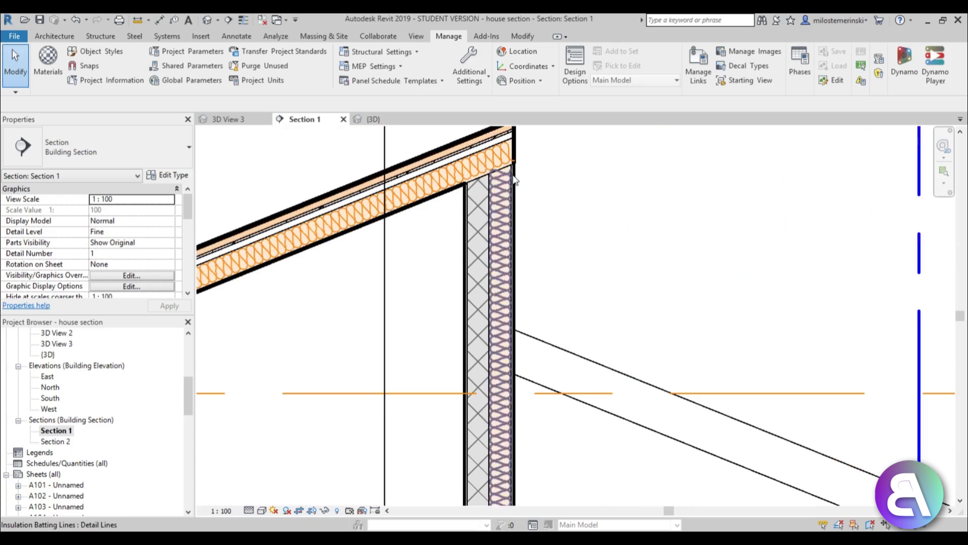
scroll(520, 221, down, 4)
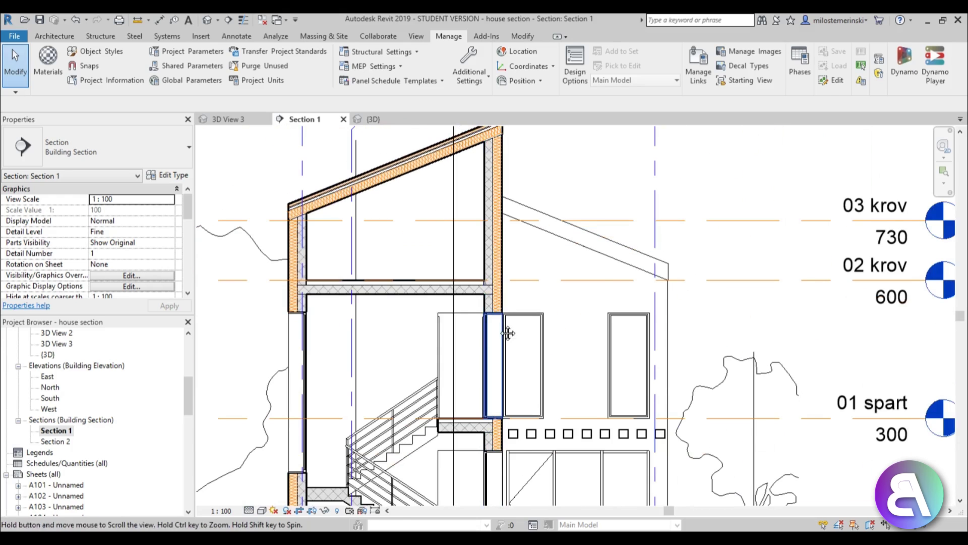
middle_drag(504, 389, 504, 289)
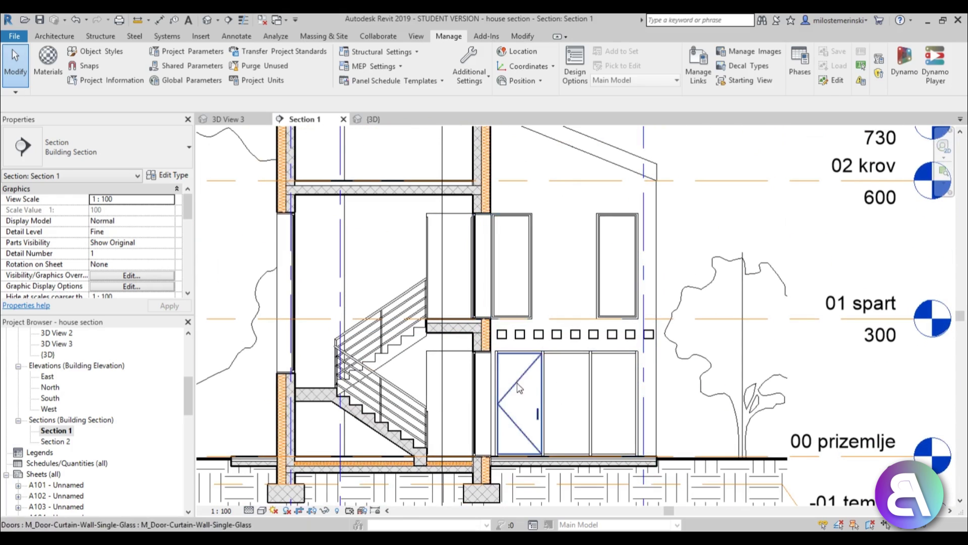
middle_drag(589, 344, 596, 322)
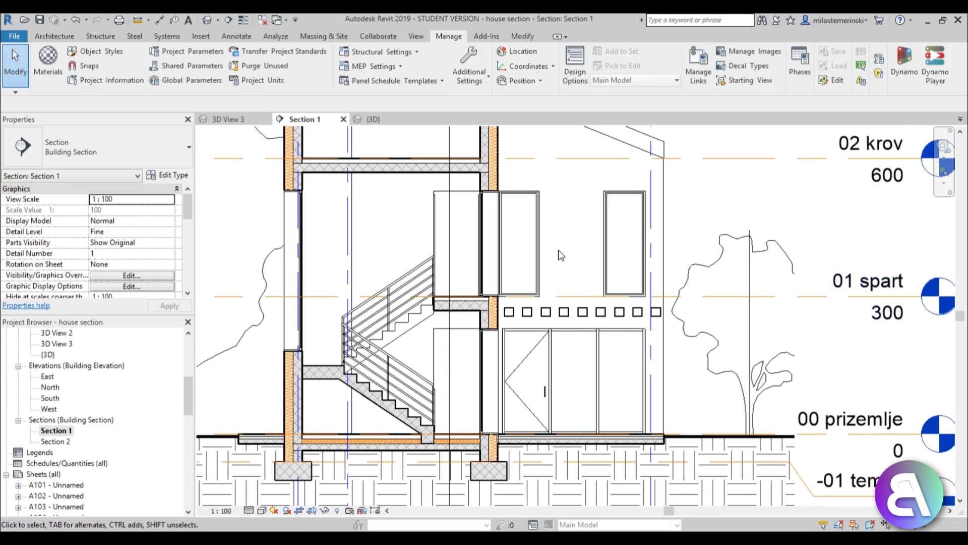
middle_drag(557, 260, 558, 256)
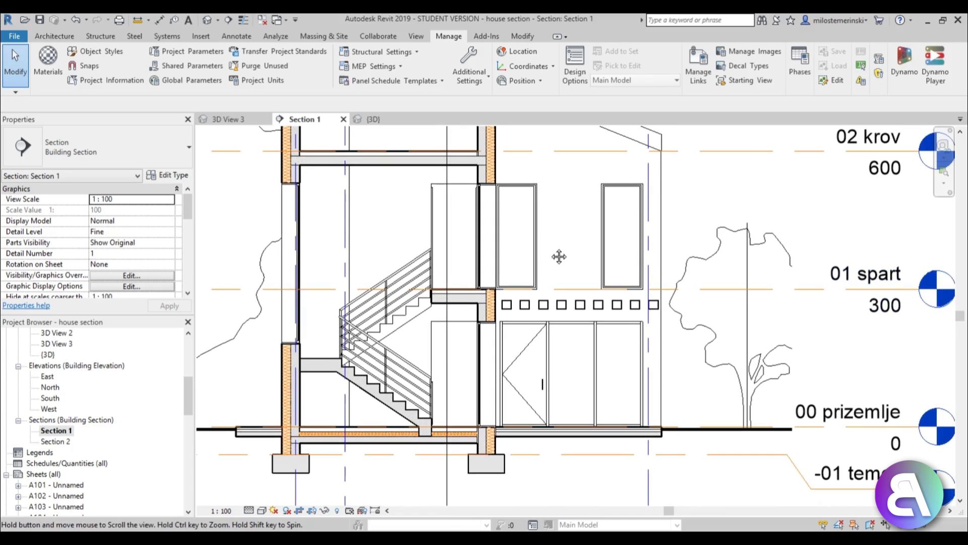
scroll(559, 256, down, 2)
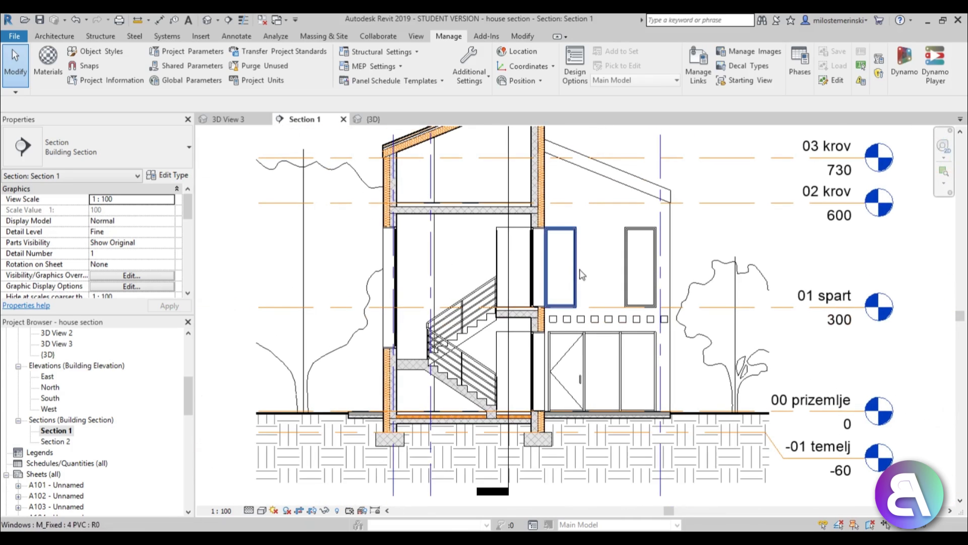
Override the Windows category to halftone in the Section 1 visibility/graphic overrides.
key(v)
key(g)
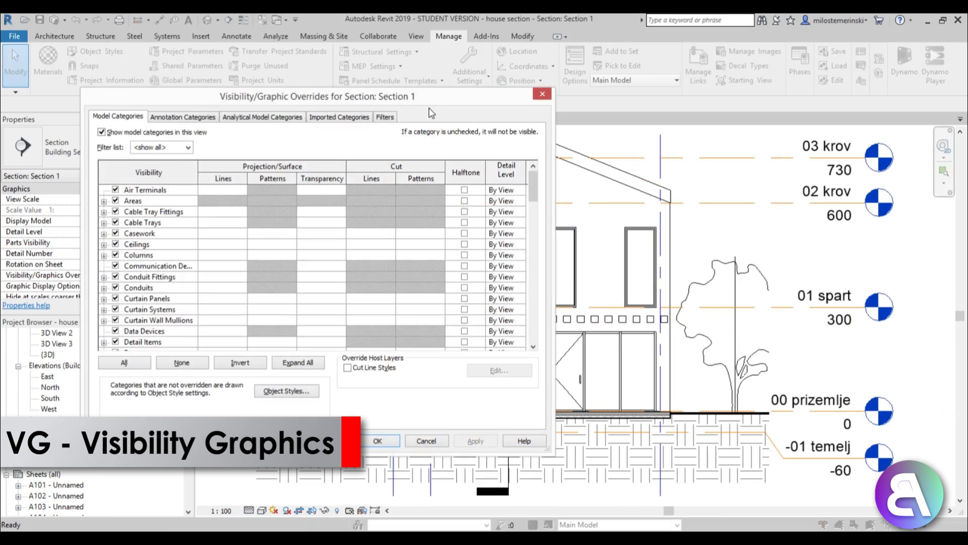
drag(407, 94, 359, 131)
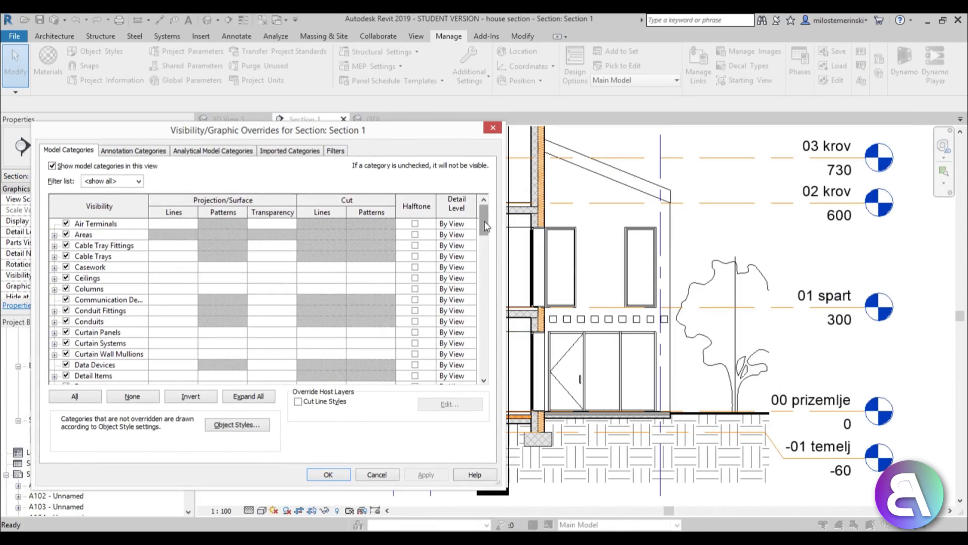
drag(485, 226, 489, 373)
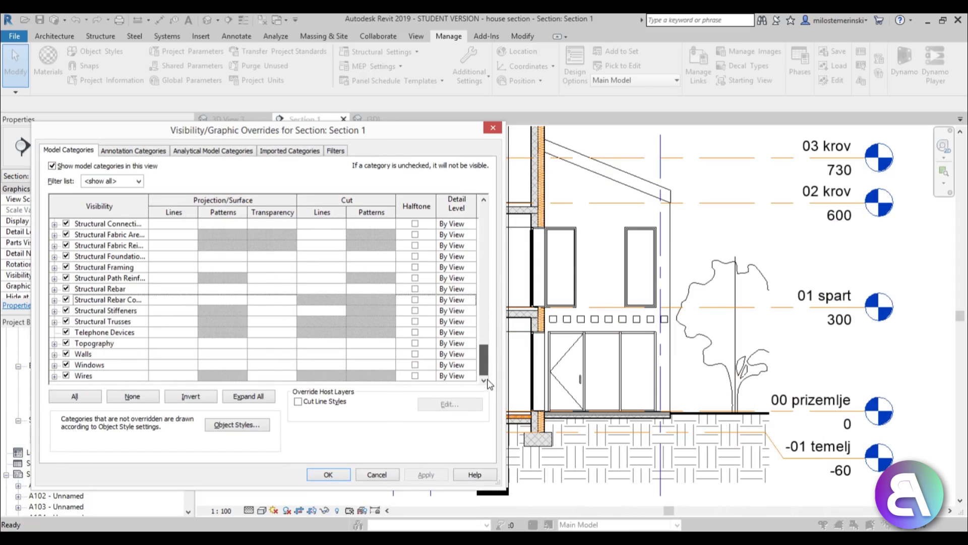
click(415, 365)
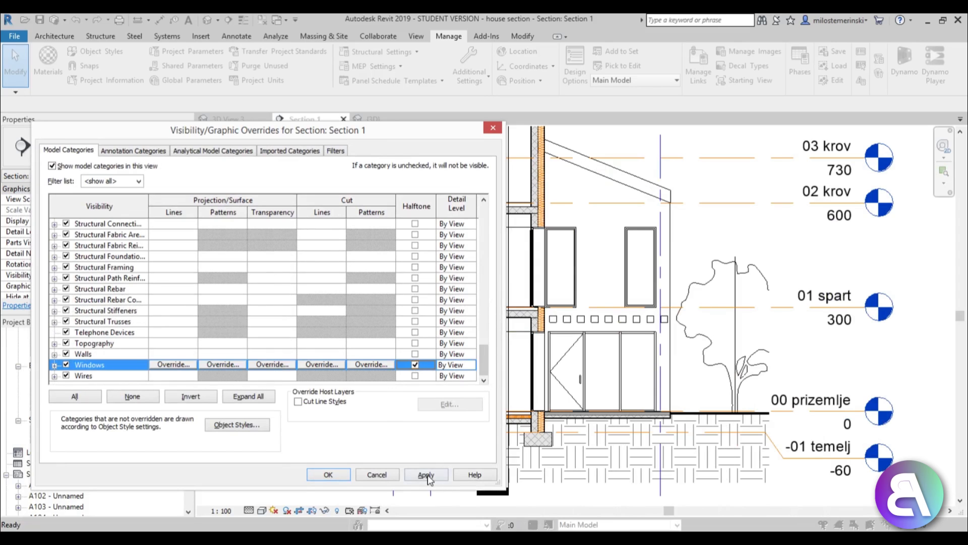
click(426, 476)
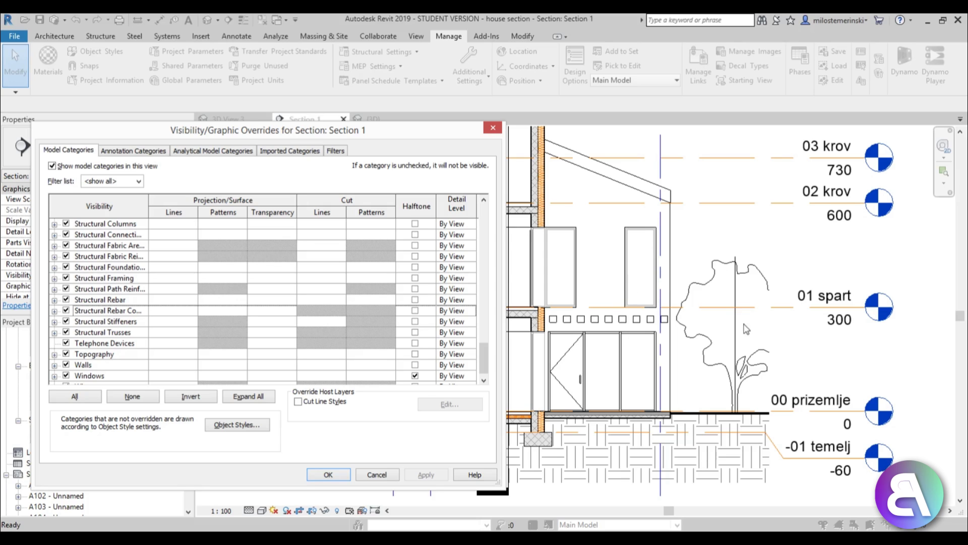
Override the Planting category to halftone in Section 1 and accept the visibility/graphic overrides.
drag(487, 373, 483, 333)
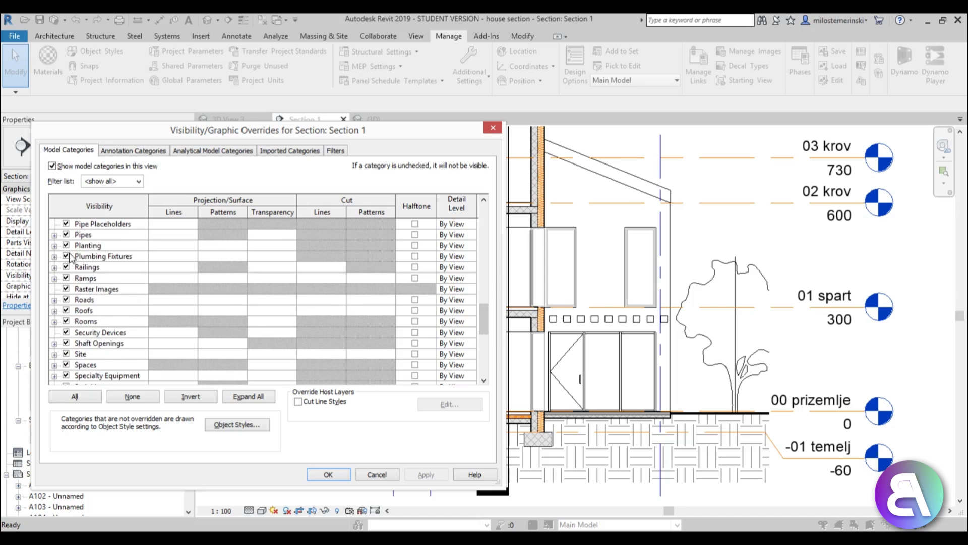
click(415, 246)
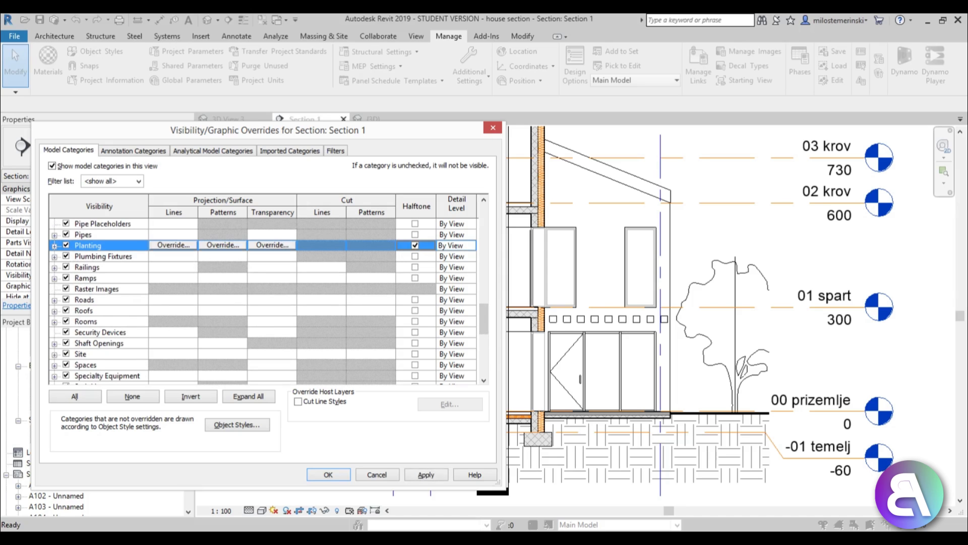
click(432, 474)
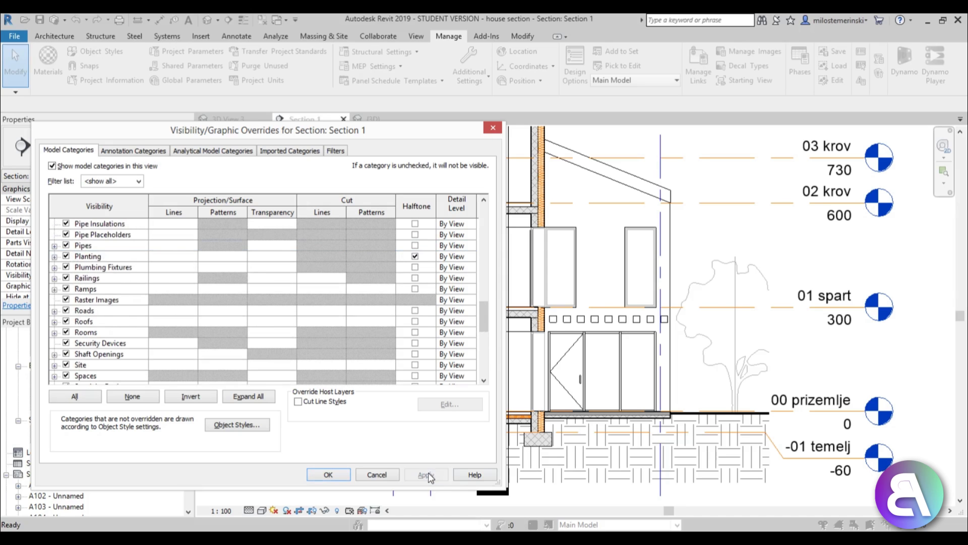
click(326, 476)
Examine the trees, windows, roof edge, stair and foundations in the section with the halftone overrides applied.
middle_drag(369, 347, 383, 396)
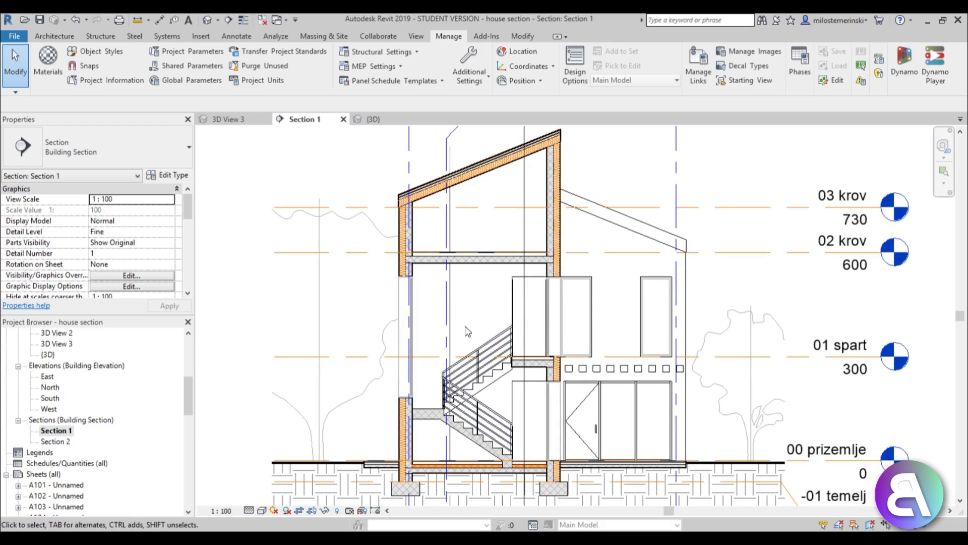
scroll(355, 221, up, 3)
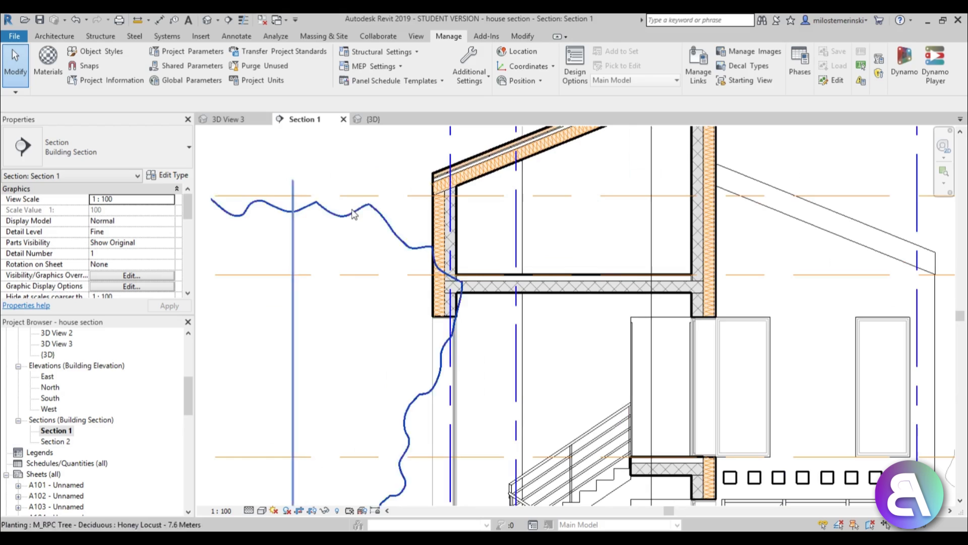
scroll(375, 378, down, 5)
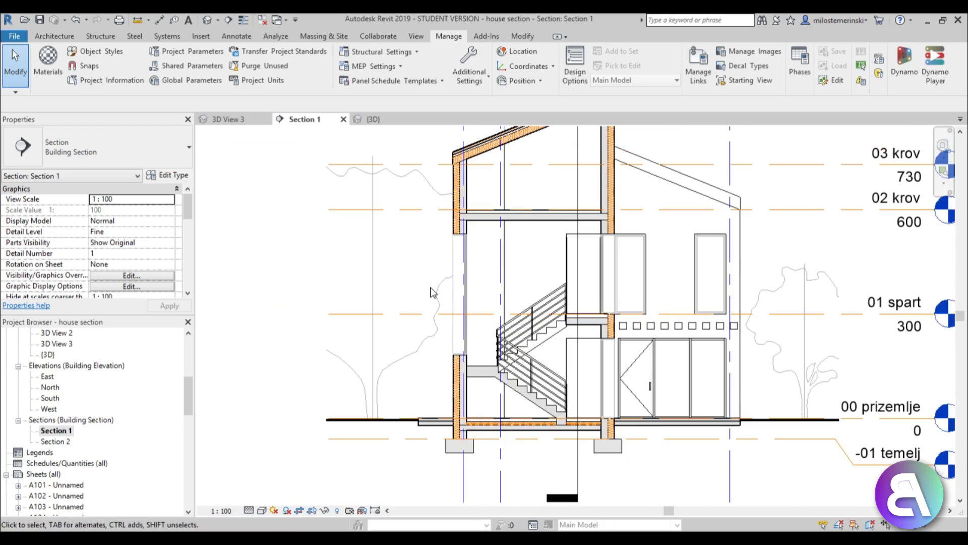
middle_drag(419, 330, 365, 363)
scroll(371, 324, down, 1)
scroll(416, 263, up, 7)
scroll(426, 332, down, 3)
middle_drag(429, 336, 432, 402)
scroll(369, 226, up, 1)
scroll(371, 229, up, 2)
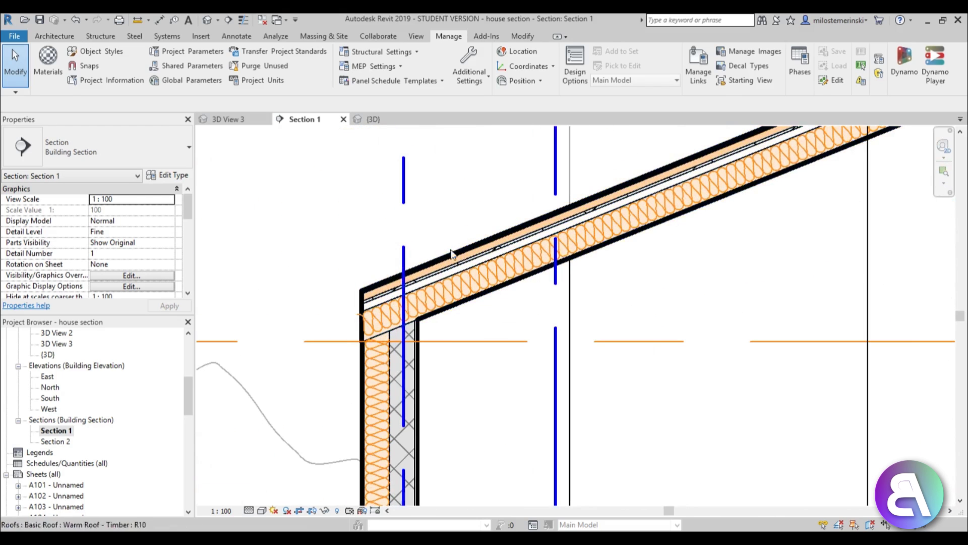
scroll(372, 398, down, 4)
middle_drag(372, 434, 370, 110)
middle_drag(444, 345, 467, 75)
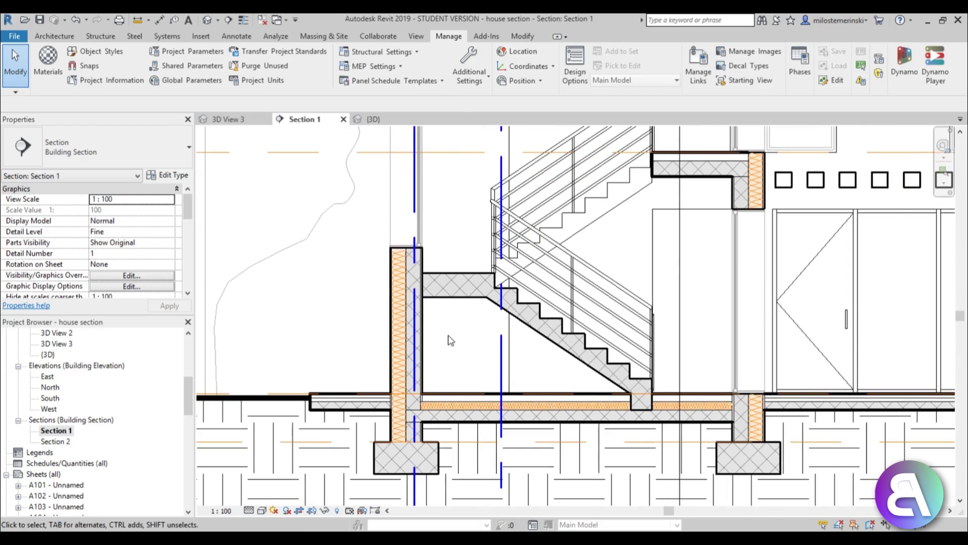
scroll(449, 341, up, 4)
scroll(450, 346, down, 4)
middle_drag(456, 347, 446, 304)
scroll(446, 319, down, 1)
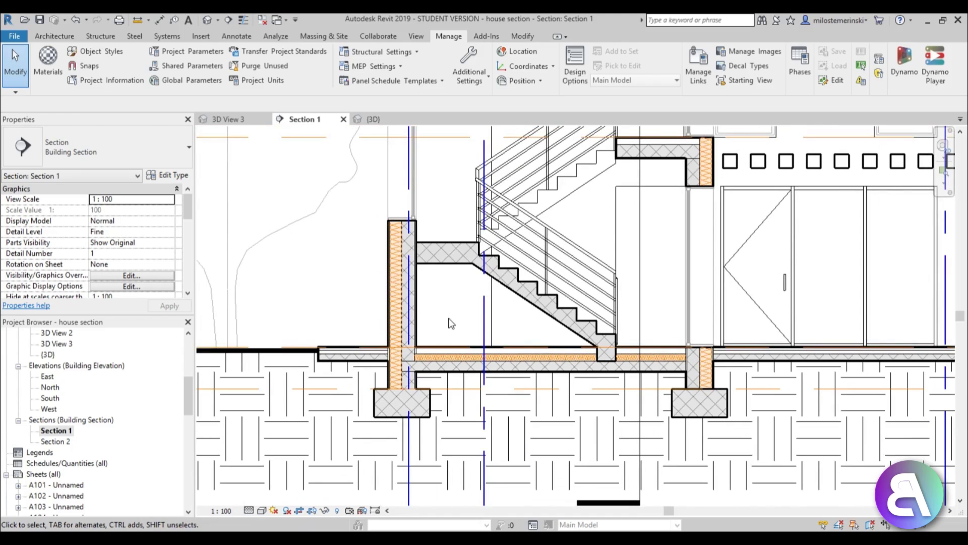
scroll(450, 318, down, 3)
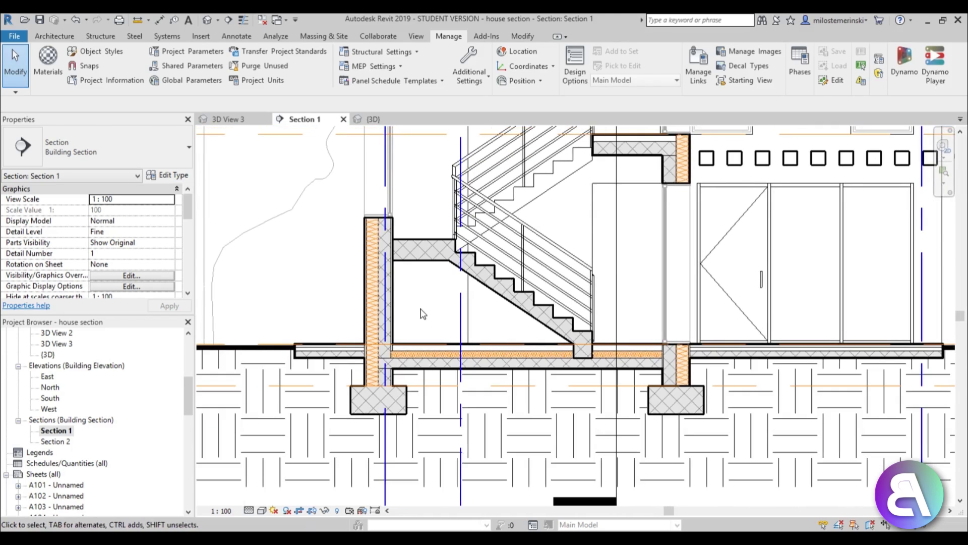
Override the Walls category's cut lines to weight 4 in the Section 1 visibility/graphic overrides and accept them.
key(v)
key(v)
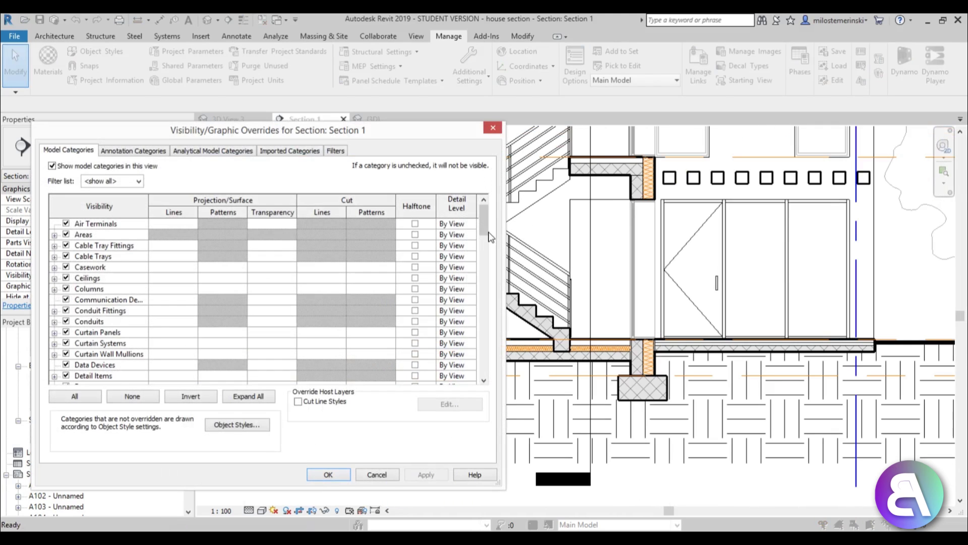
drag(485, 237, 489, 381)
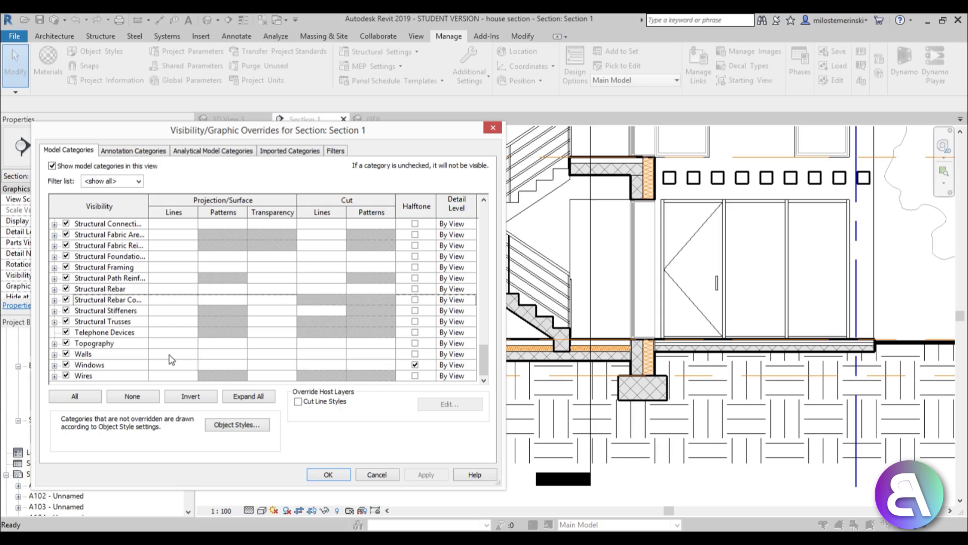
click(318, 354)
click(322, 353)
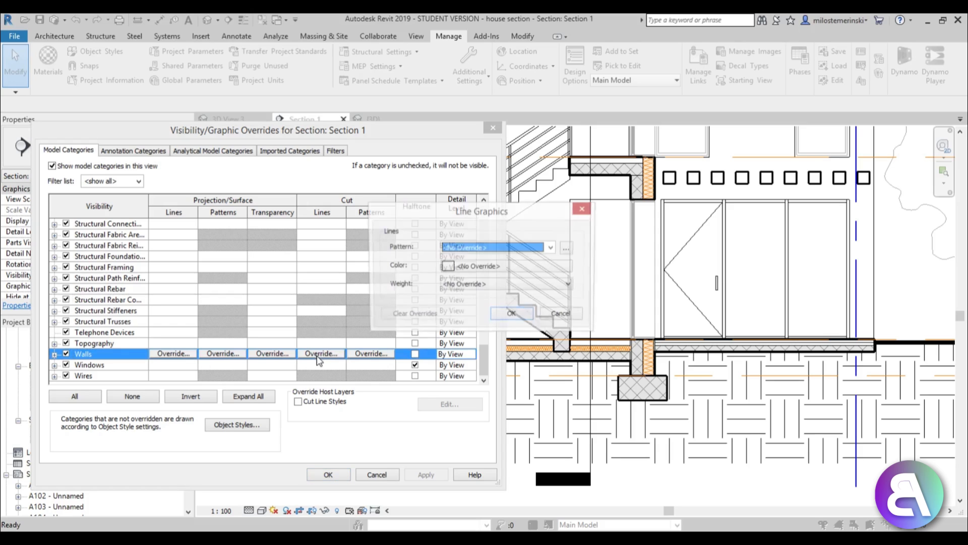
click(471, 285)
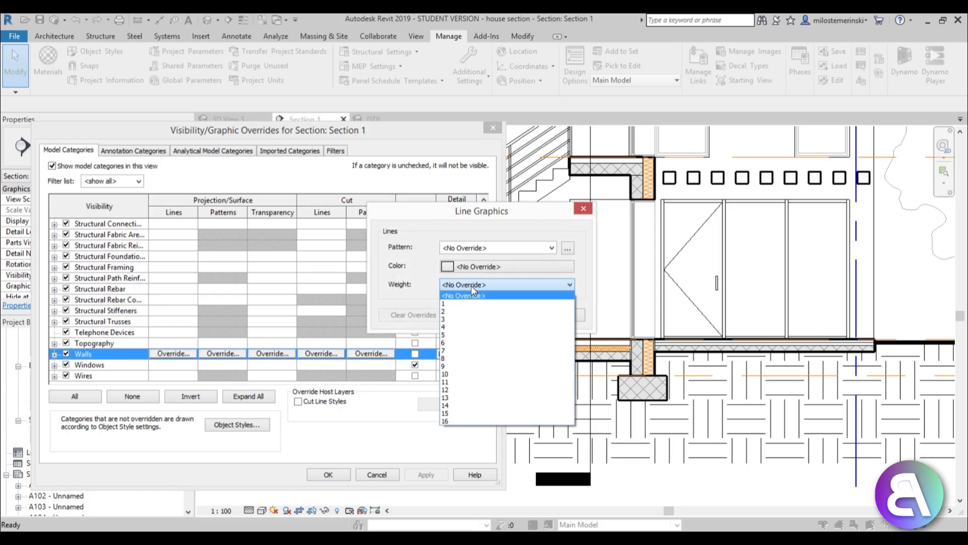
click(456, 327)
click(512, 315)
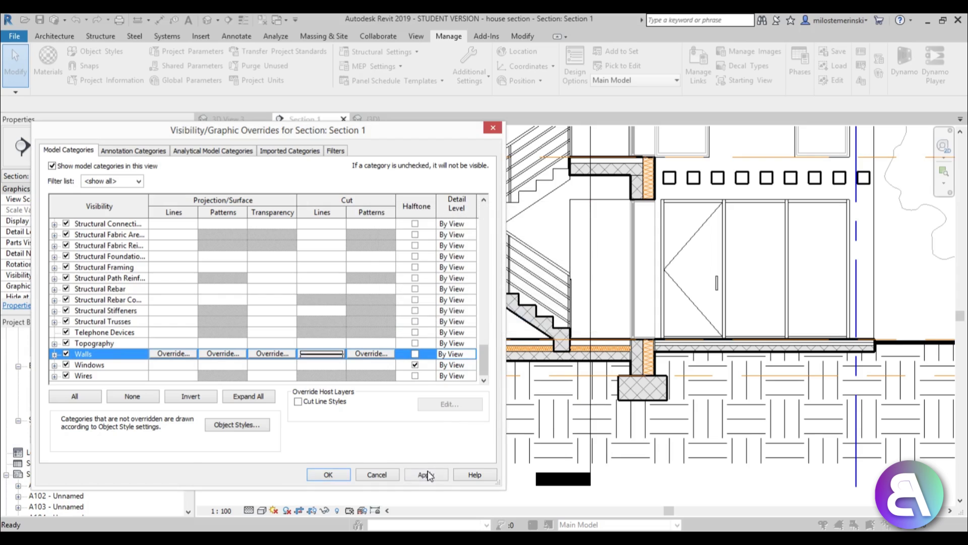
click(426, 474)
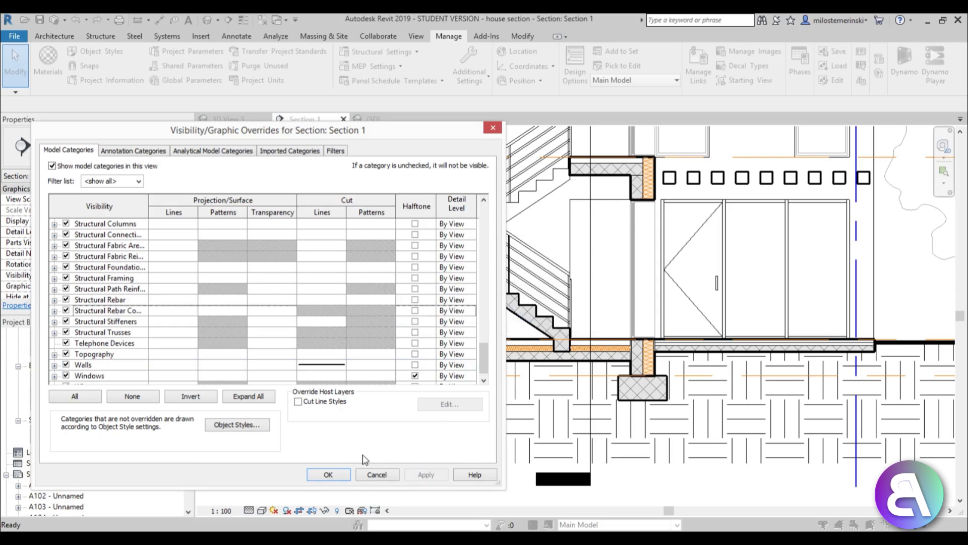
click(328, 474)
Examine the overridden wall cut lines along the stair, ground floor slabs and the stair-side foundation in the section.
scroll(399, 321, up, 4)
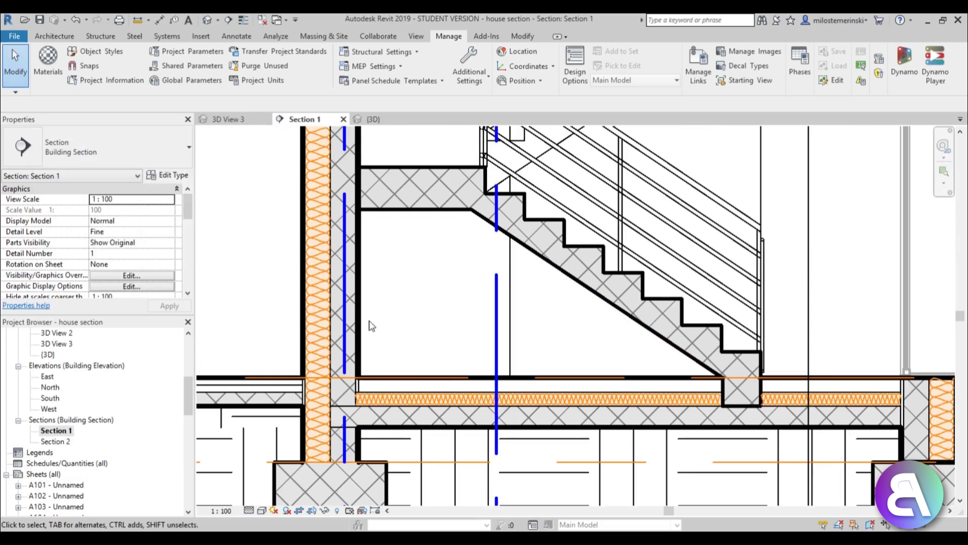
scroll(372, 325, down, 4)
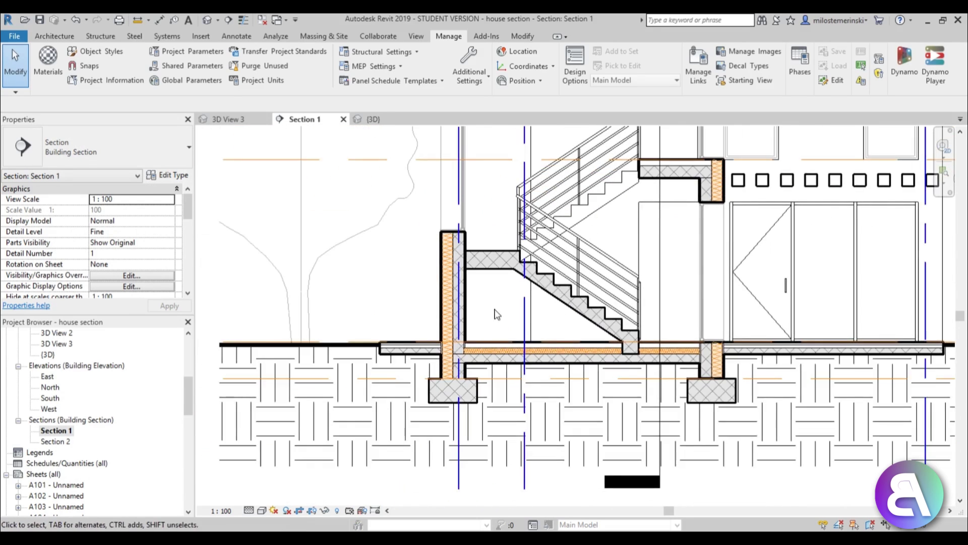
scroll(495, 314, up, 2)
mouse_move(550, 479)
middle_down()
mouse_move(495, 381)
mouse_move(410, 356)
middle_up()
scroll(411, 357, up, 2)
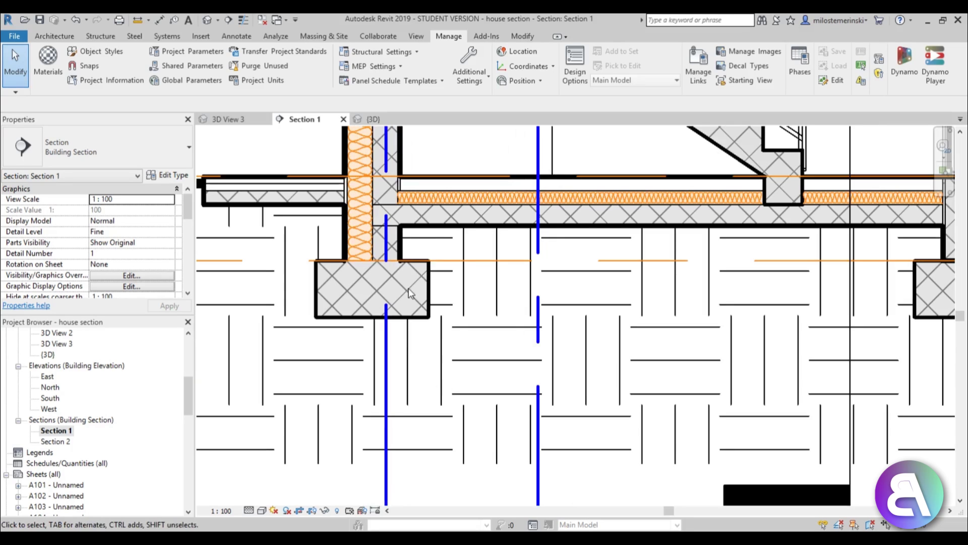
scroll(401, 282, up, 2)
scroll(395, 216, down, 1)
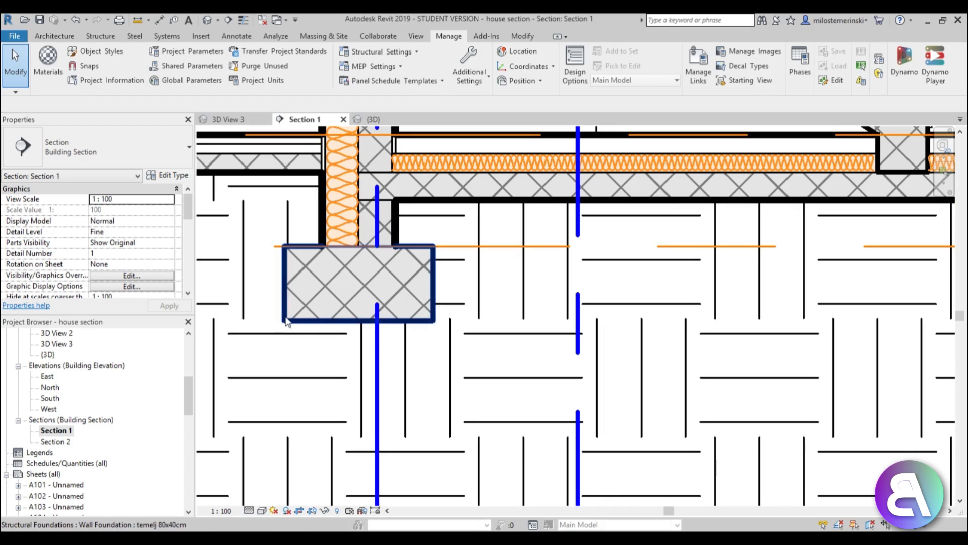
mouse_move(281, 346)
middle_down()
mouse_move(291, 314)
mouse_move(295, 330)
mouse_move(305, 268)
mouse_move(291, 306)
middle_up()
scroll(287, 272, up, 2)
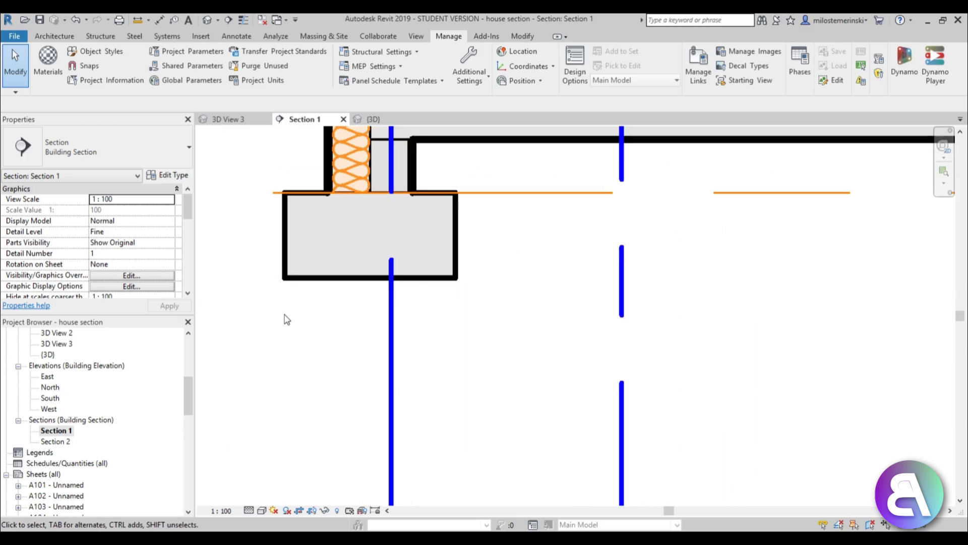
scroll(283, 317, down, 2)
middle_drag(283, 318, 279, 323)
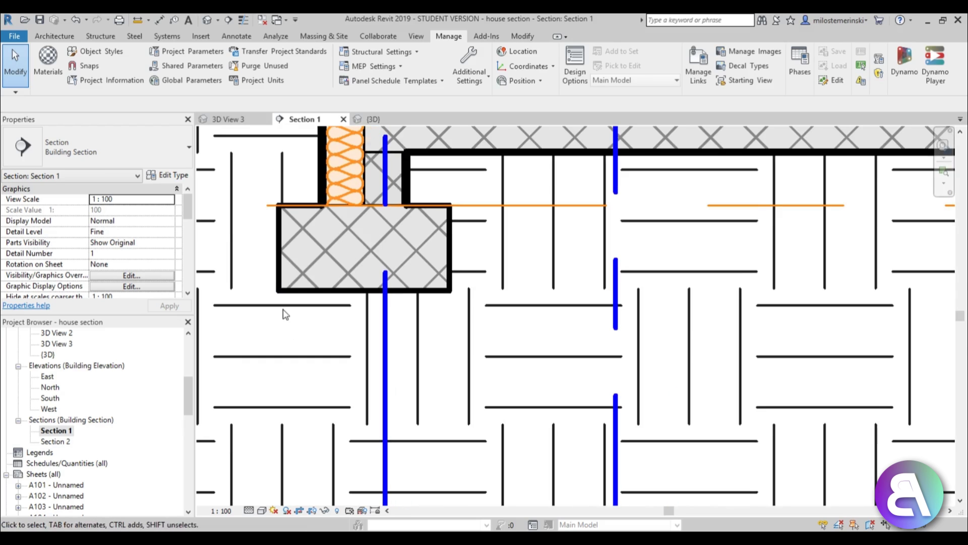
scroll(318, 348, down, 2)
middle_drag(347, 365, 395, 325)
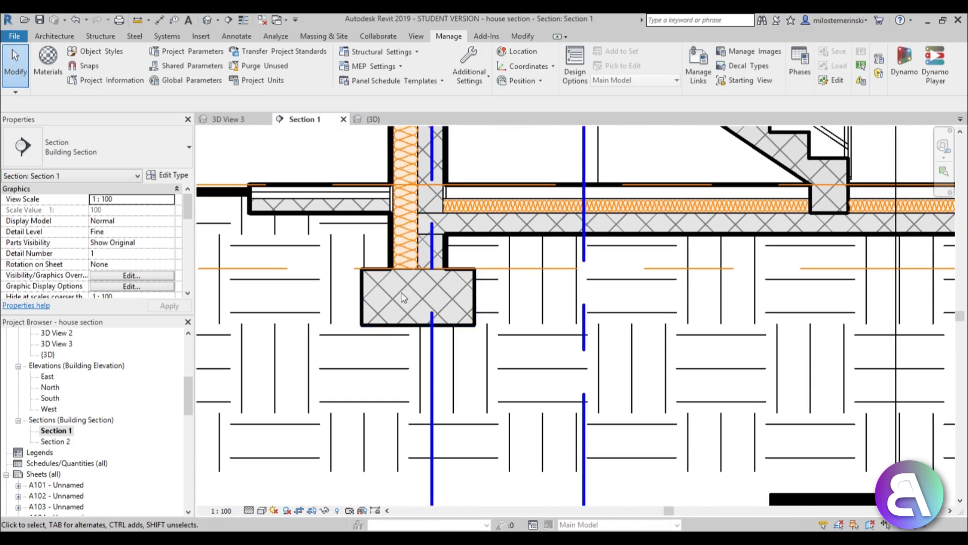
mouse_move(371, 144)
middle_down()
mouse_move(368, 136)
mouse_move(376, 156)
middle_up()
Start a filled region and sketch a rectangle about 100 by 12 cm beneath the exterior slab on the stair side.
click(237, 36)
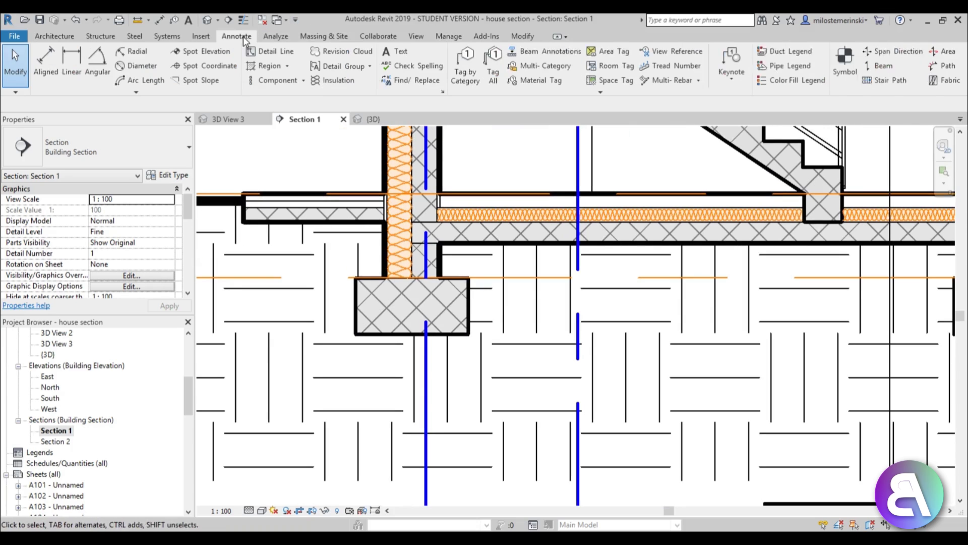
click(269, 65)
click(277, 87)
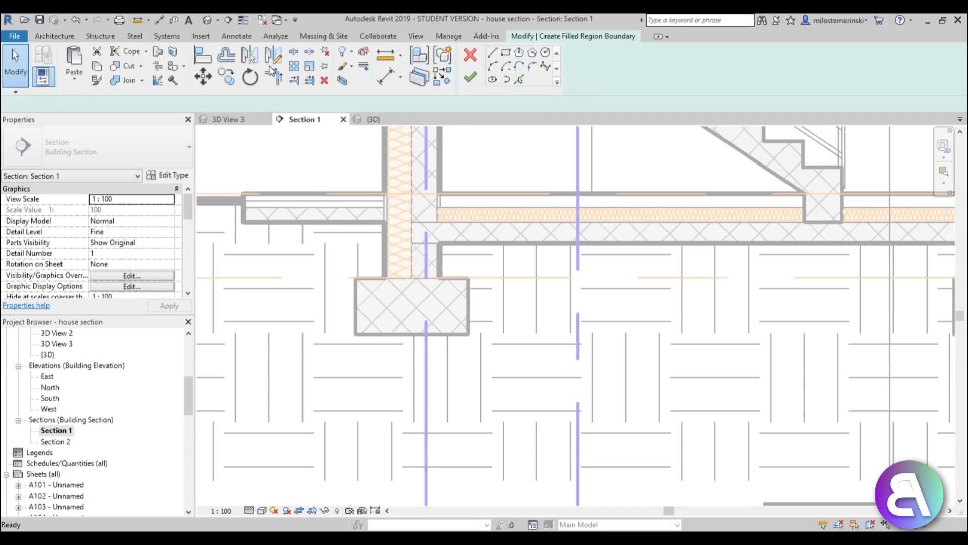
click(506, 53)
scroll(252, 217, up, 4)
click(228, 237)
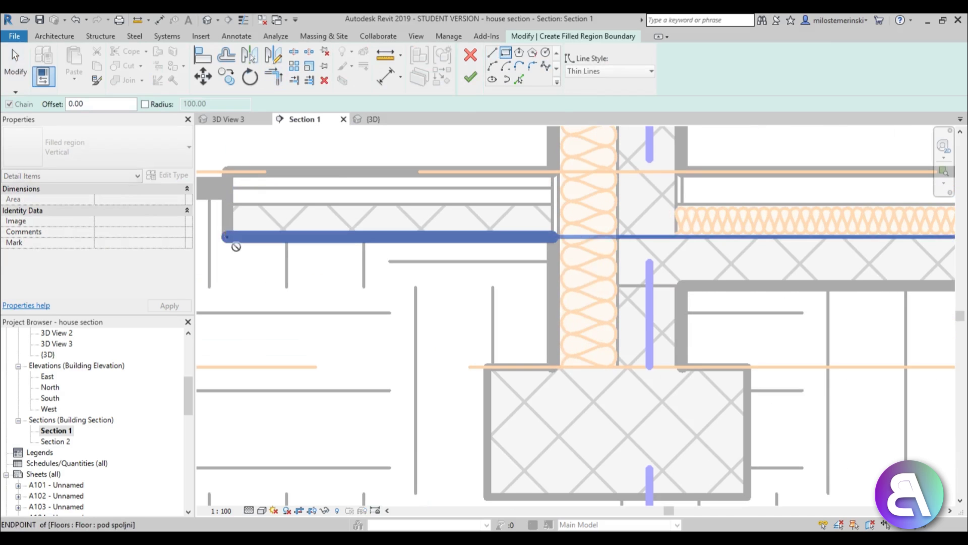
click(555, 277)
key(Escape)
Set the depth of the rectangle beneath the stair-side exterior slab to 10 cm.
middle_drag(373, 281, 553, 286)
click(551, 278)
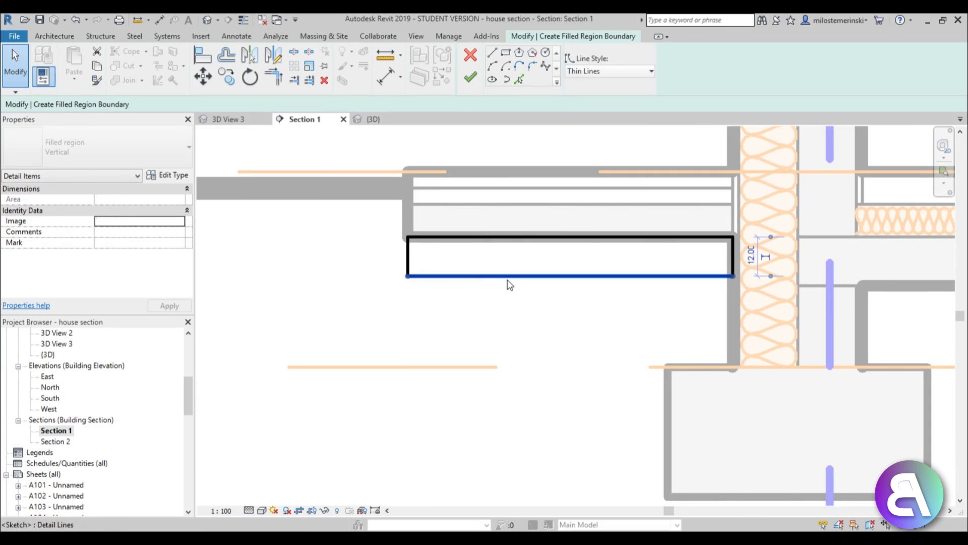
click(752, 257)
text(10)
key(Return)
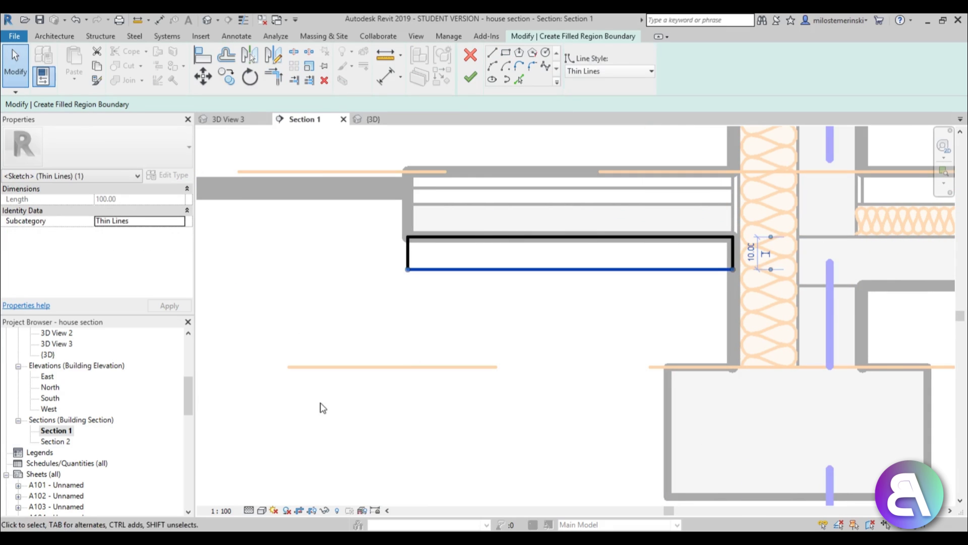
Sketch a filled region rectangle about 80 by 12 cm beneath the stair-side wall footing, matching its width.
click(508, 57)
middle_drag(519, 346, 280, 179)
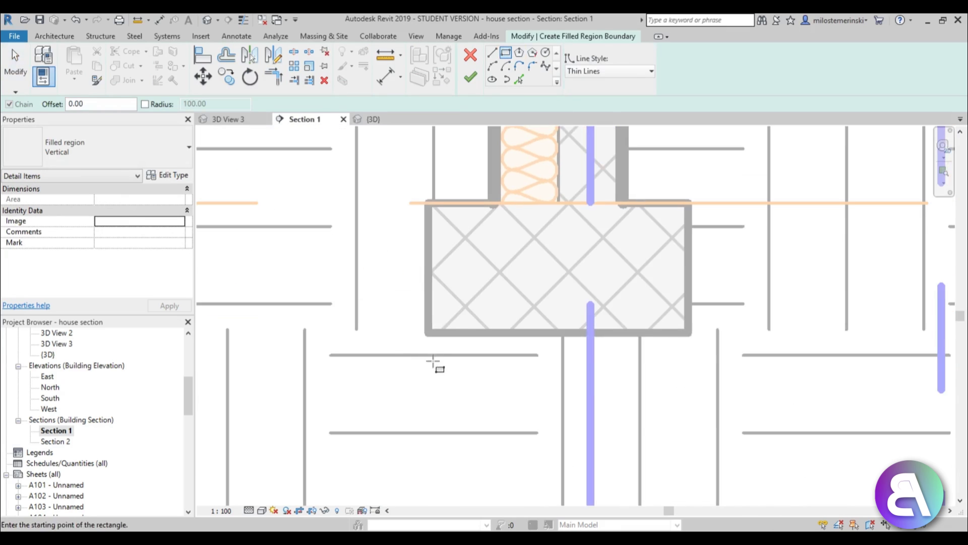
click(428, 333)
click(689, 372)
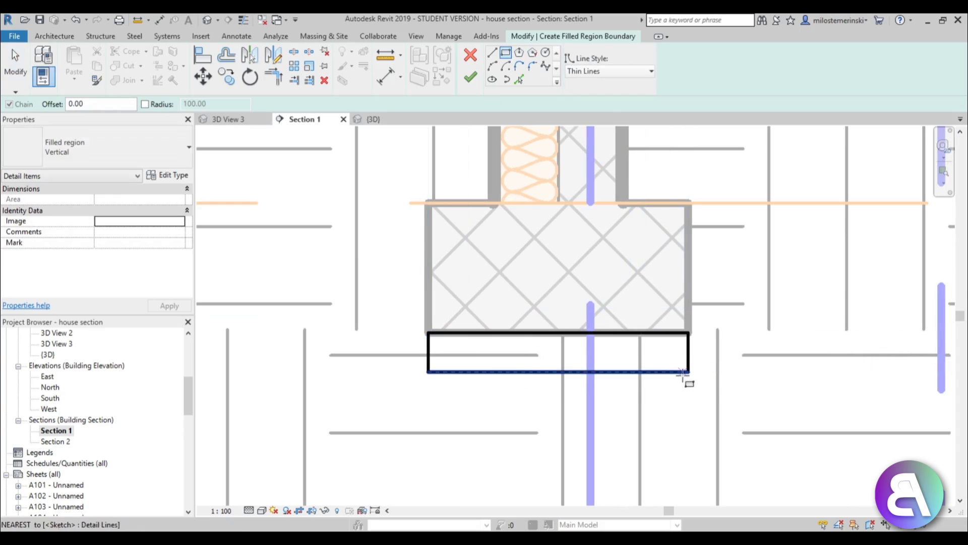
key(Escape)
key(Escape)
Set the depth of the rectangle beneath the stair-side footing to 10 cm.
click(555, 372)
click(398, 353)
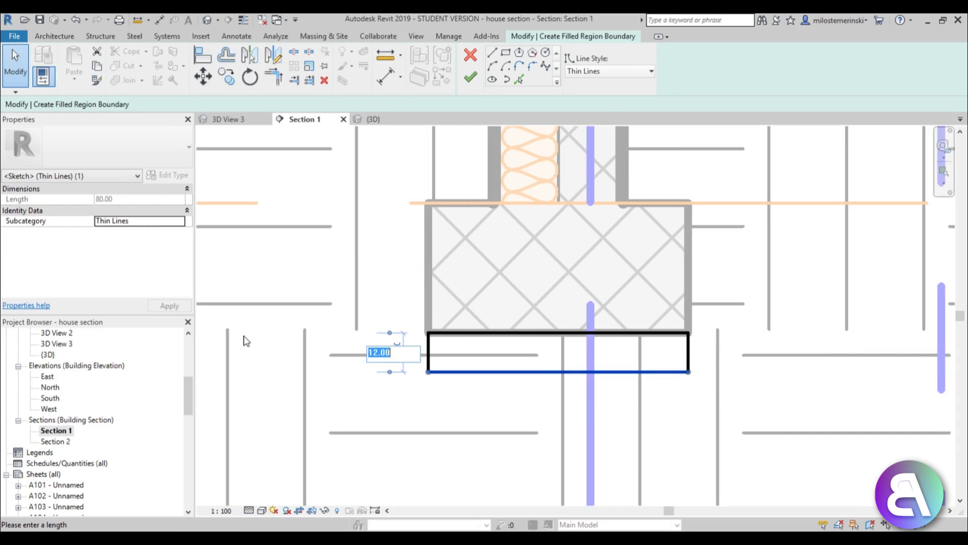
text(410)
key(Return)
Sketch a filled region rectangle about 386 by 11 cm beneath the interior ground slab, spanning between the two foundation walls.
scroll(387, 375, down, 2)
middle_drag(386, 375, 314, 447)
click(506, 53)
click(472, 280)
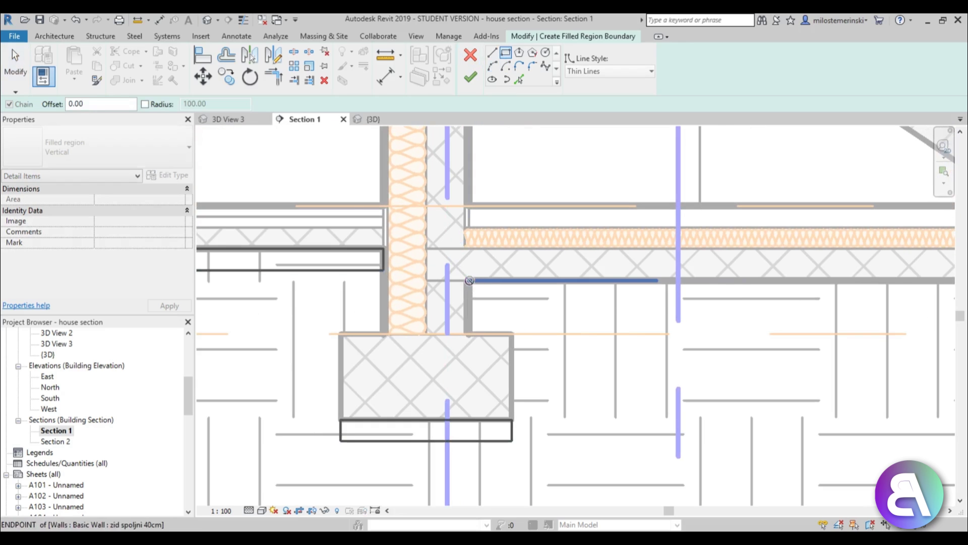
scroll(649, 344, down, 2)
middle_drag(650, 344, 280, 306)
scroll(713, 281, up, 2)
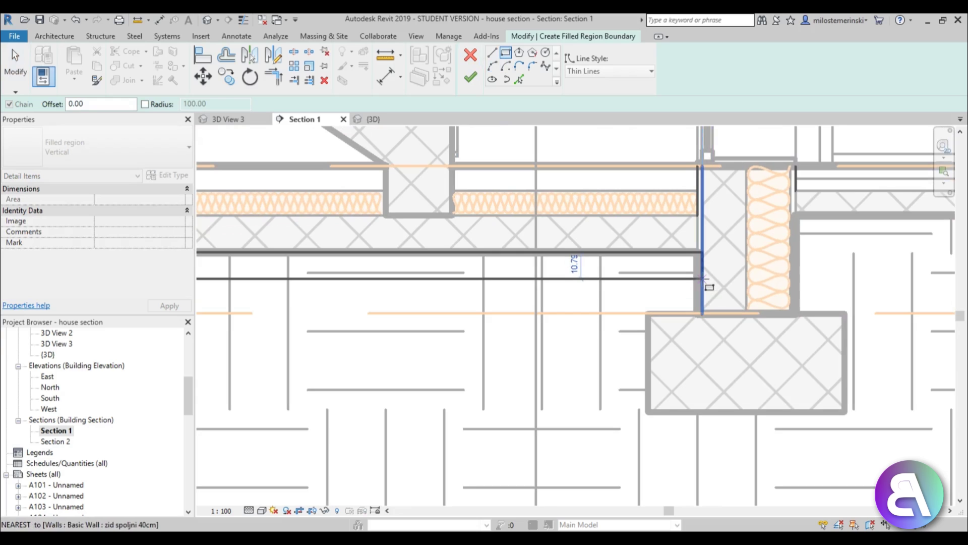
click(697, 278)
key(Escape)
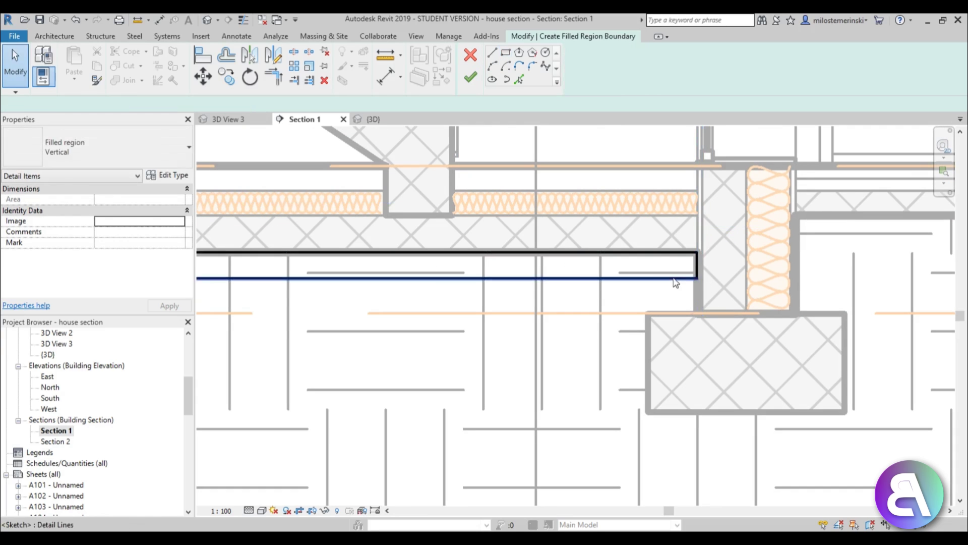
Set the depth of the rectangle beneath the interior ground slab to 10 cm.
click(674, 278)
scroll(672, 283, down, 3)
scroll(673, 284, up, 3)
click(711, 266)
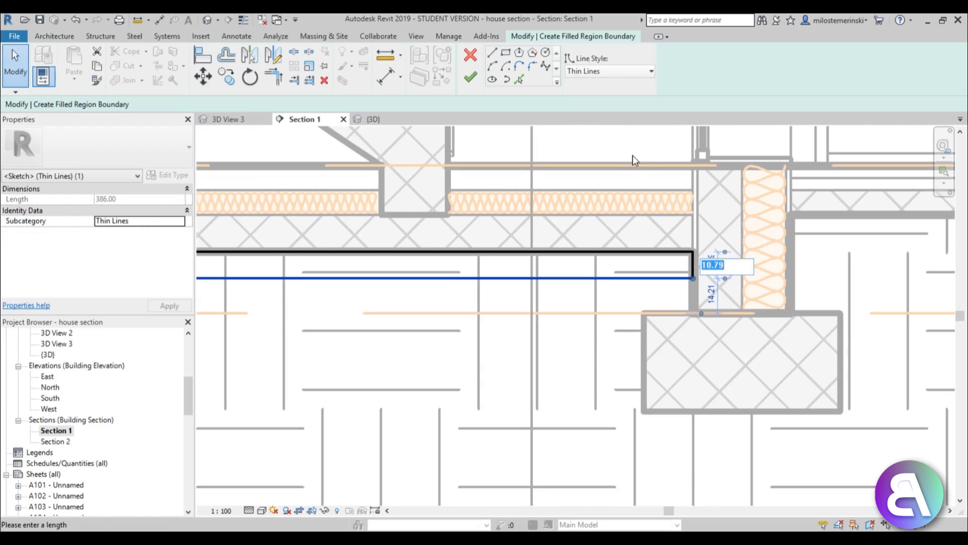
text(10)
key(Return)
Sketch a filled region rectangle beneath the door-side wall footing, matching the footing's width.
middle_drag(633, 160, 476, 145)
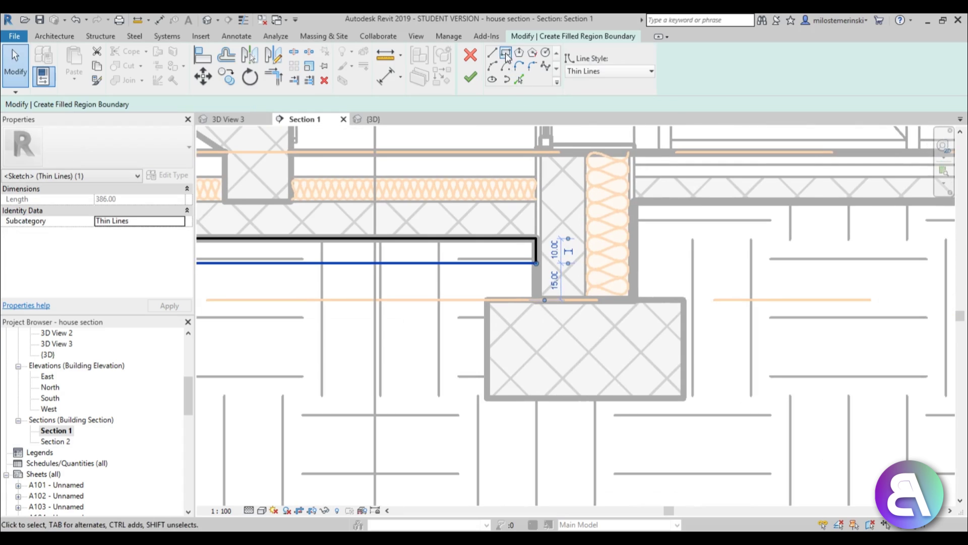
click(506, 53)
scroll(613, 331, up, 2)
click(420, 434)
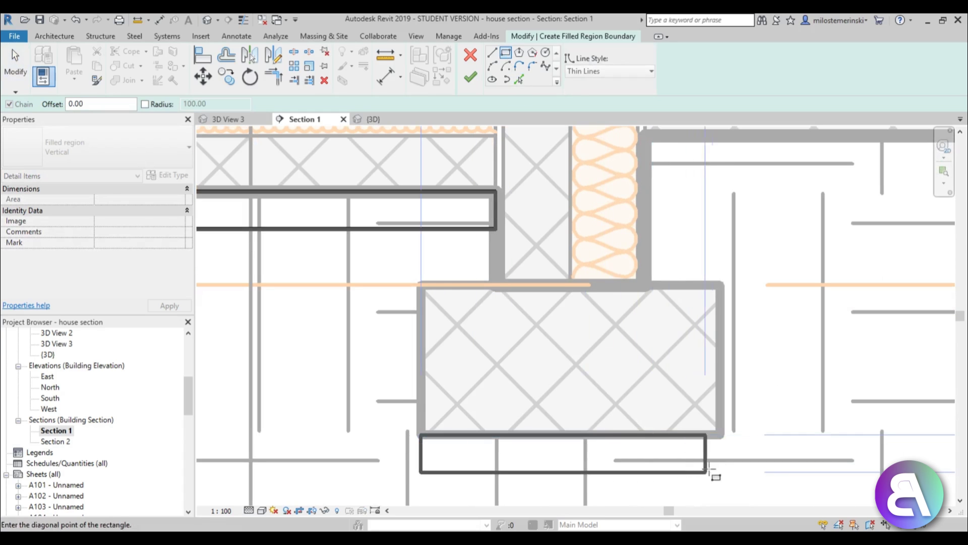
click(709, 472)
Sketch a filled region rectangle about 362 by 14 cm beneath the exterior slab in front of the glazed doors.
scroll(525, 342, down, 1)
scroll(417, 368, up, 1)
scroll(417, 368, down, 2)
middle_drag(417, 367, 246, 518)
click(360, 332)
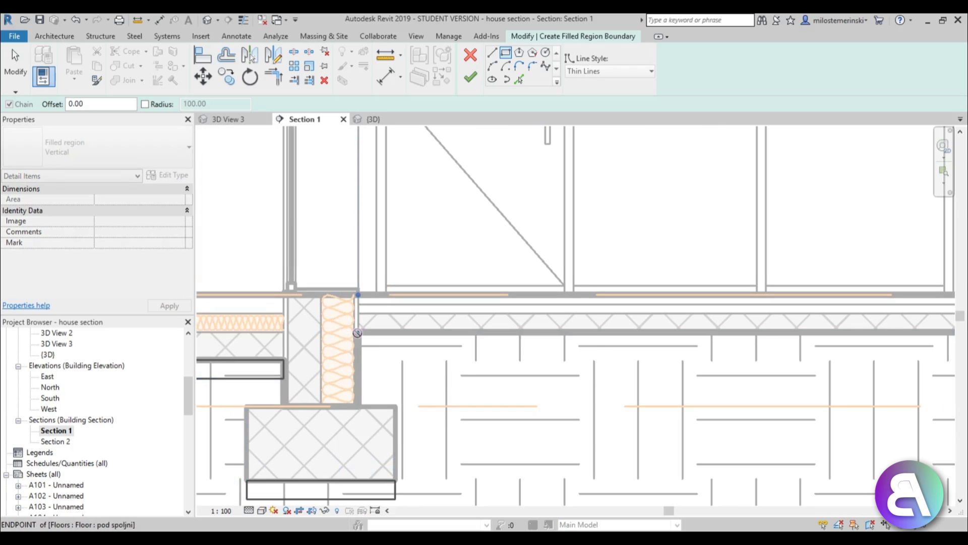
scroll(545, 395, up, 4)
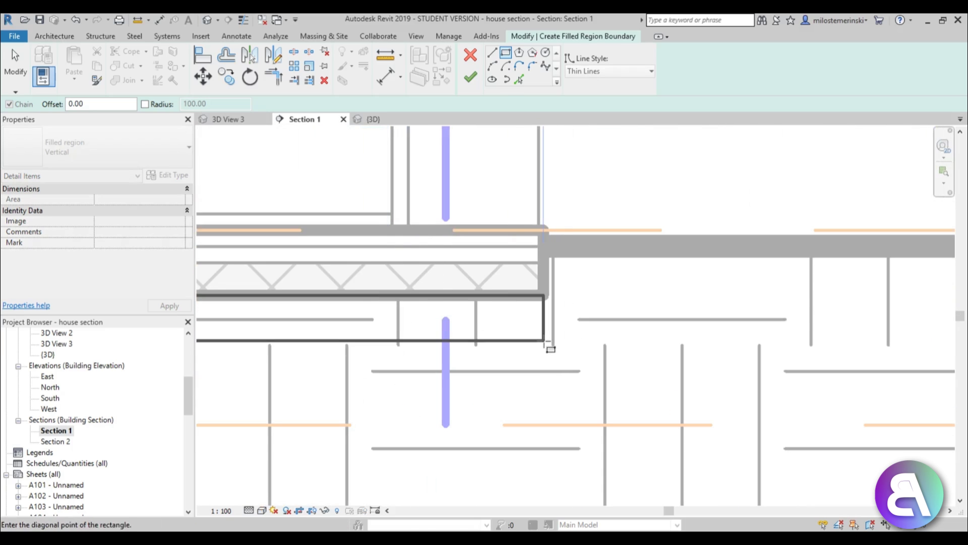
click(543, 340)
scroll(531, 379, down, 2)
middle_drag(506, 400, 901, 398)
key(Escape)
key(Escape)
Set the depth of the rectangle beneath the door-side exterior slab to 10 cm and finish the filled region.
click(471, 363)
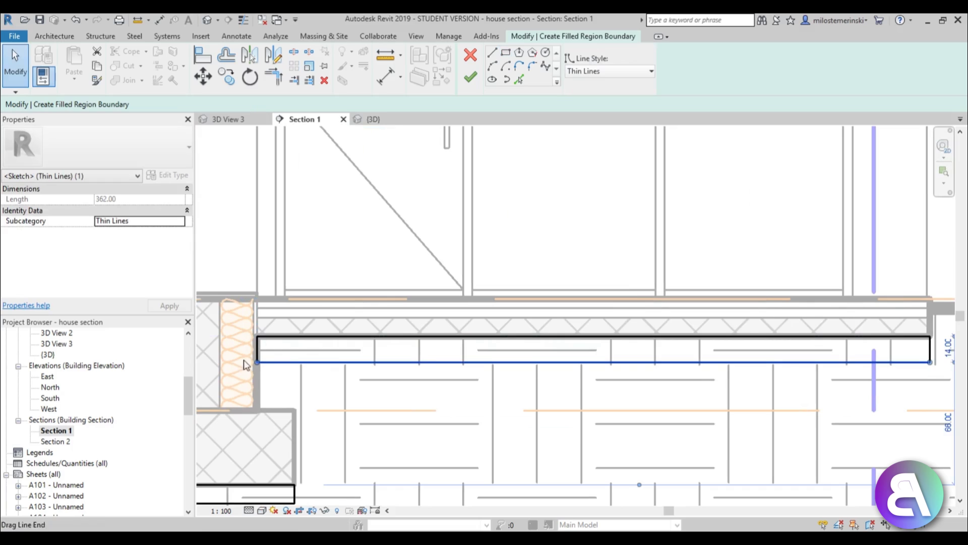
middle_drag(898, 357, 640, 346)
click(690, 345)
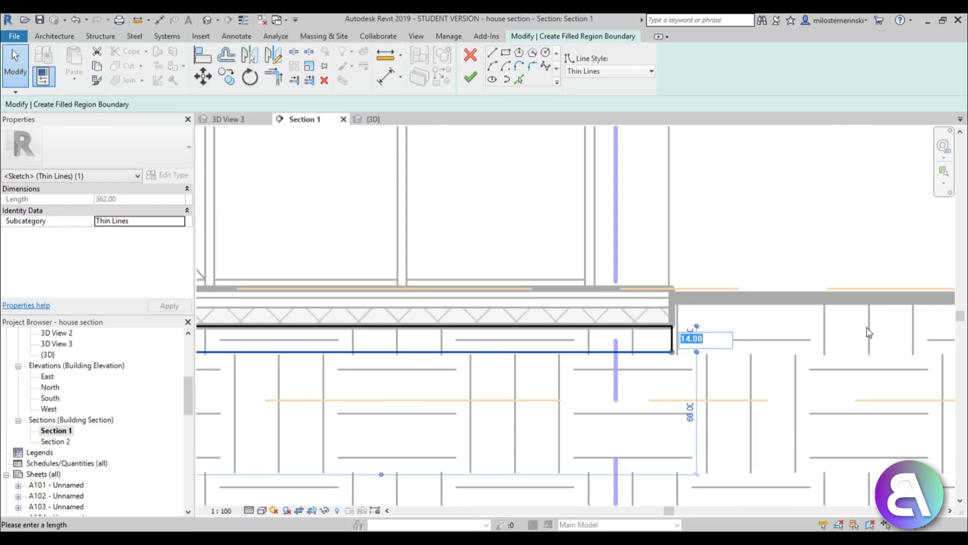
text(10)
key(Return)
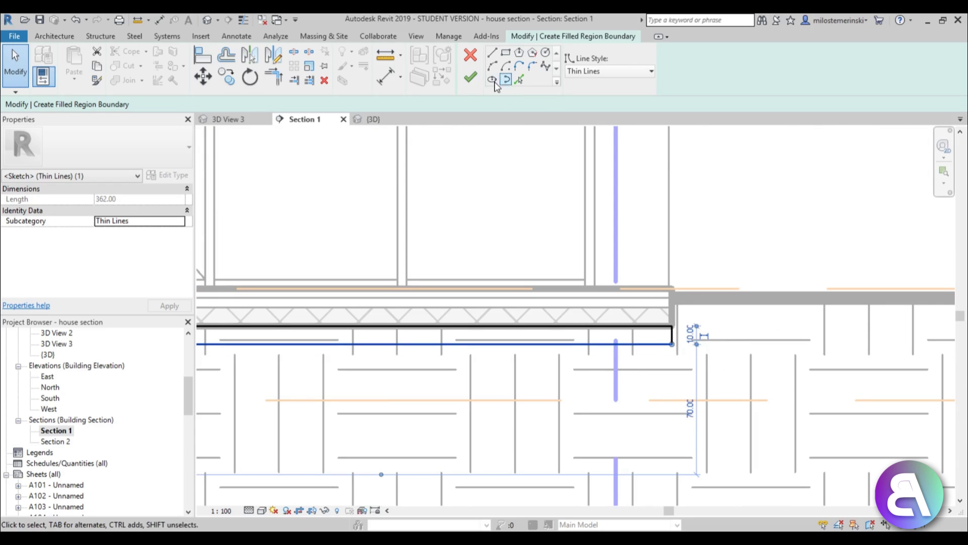
click(470, 78)
Duplicate the filled region's Vertical type under the slabs and footings as a new type named "gravel".
scroll(746, 282, down, 2)
middle_drag(676, 292, 906, 270)
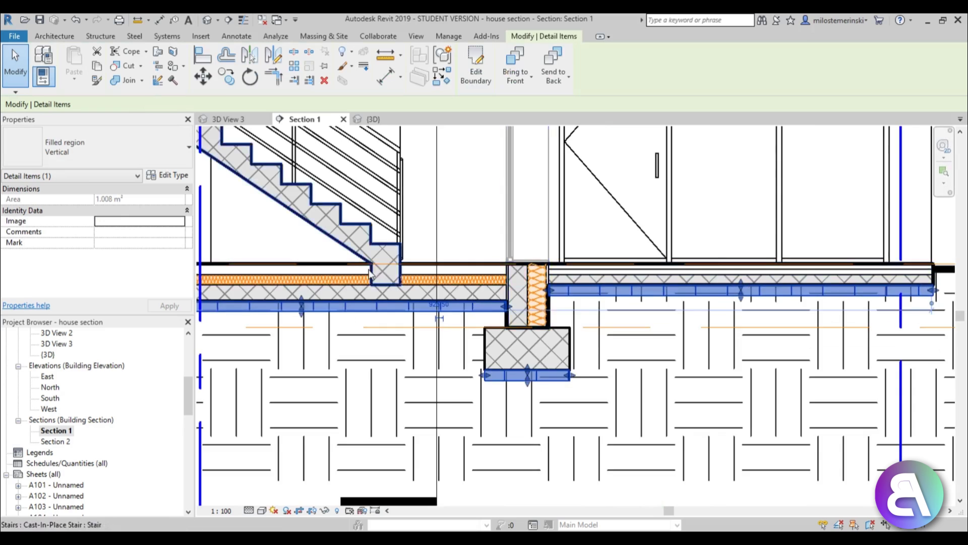
scroll(370, 275, up, 3)
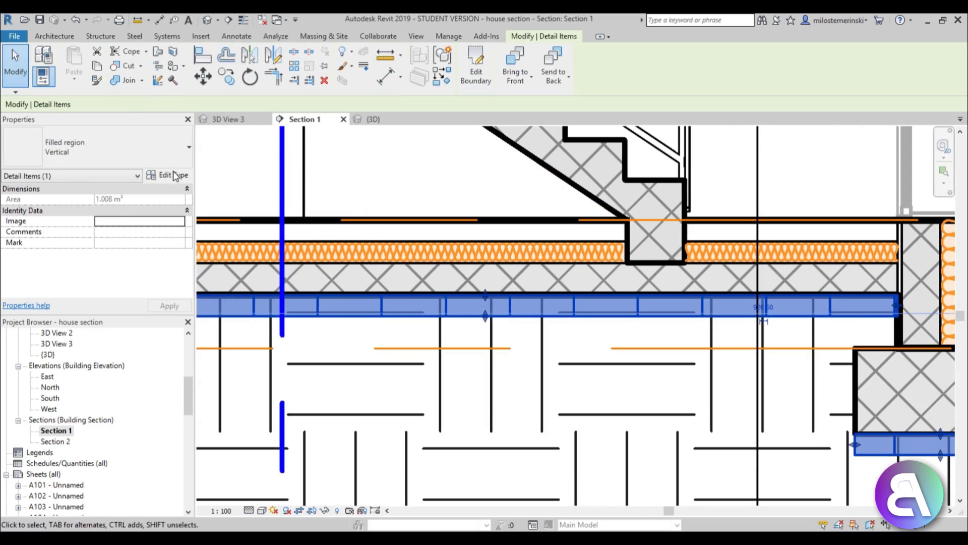
click(170, 175)
click(576, 161)
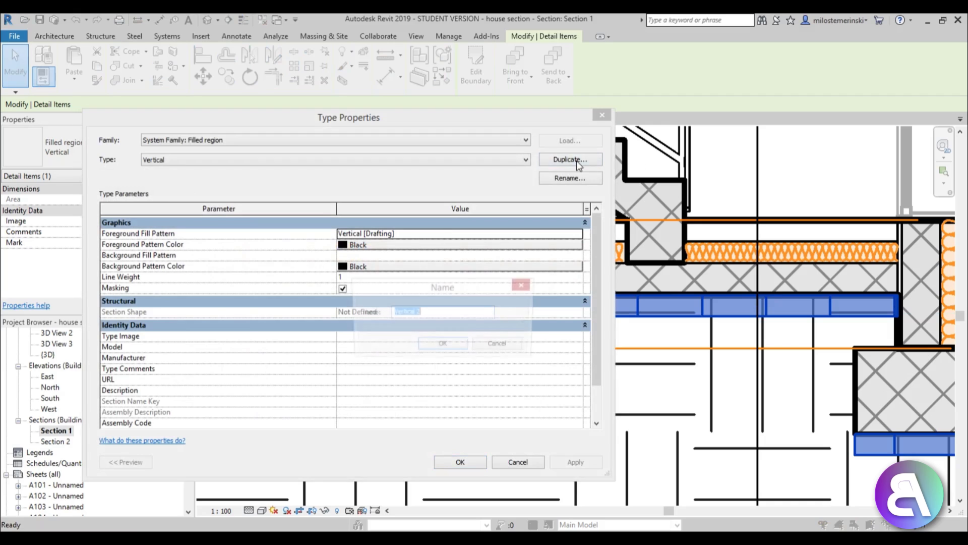
text(gravel)
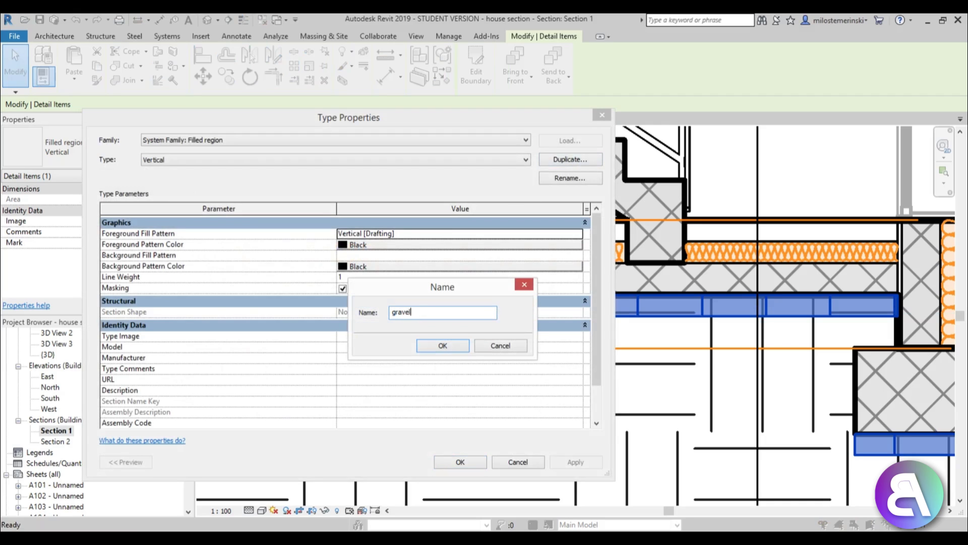
key(Return)
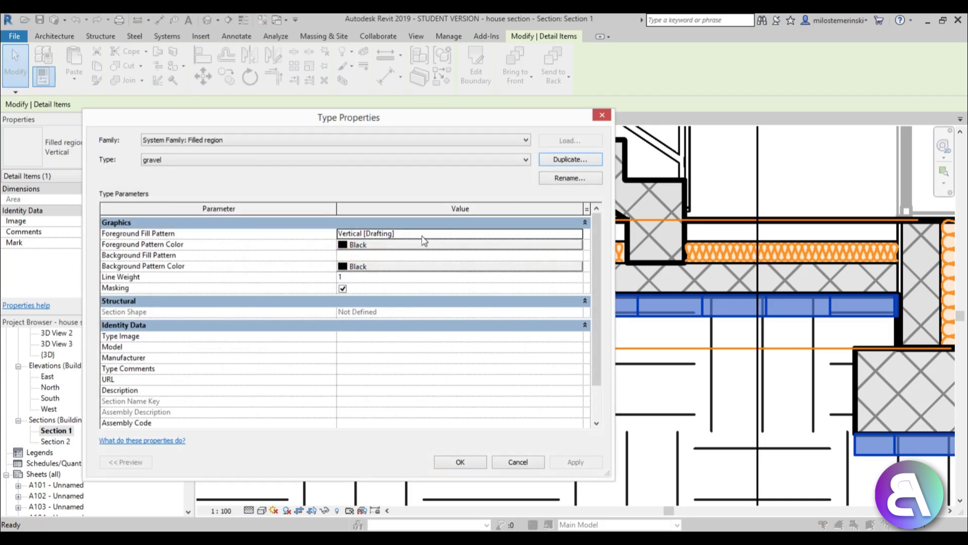
Set the gravel type's foreground fill pattern to the drafting pattern Sand - Dense and apply it to the filled region.
click(579, 234)
click(532, 242)
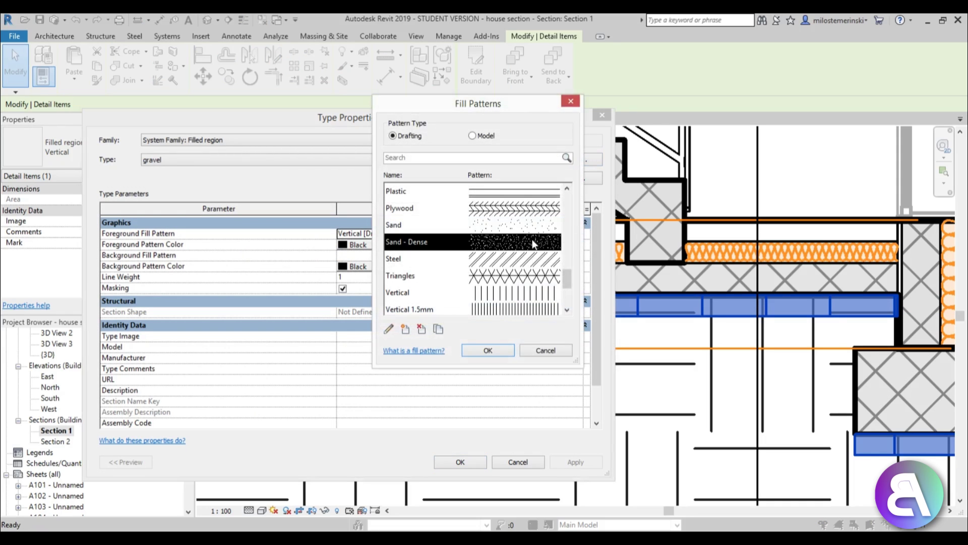
mouse_move(570, 283)
mouse_down()
mouse_move(571, 305)
mouse_move(570, 199)
mouse_move(567, 299)
mouse_move(570, 286)
mouse_up()
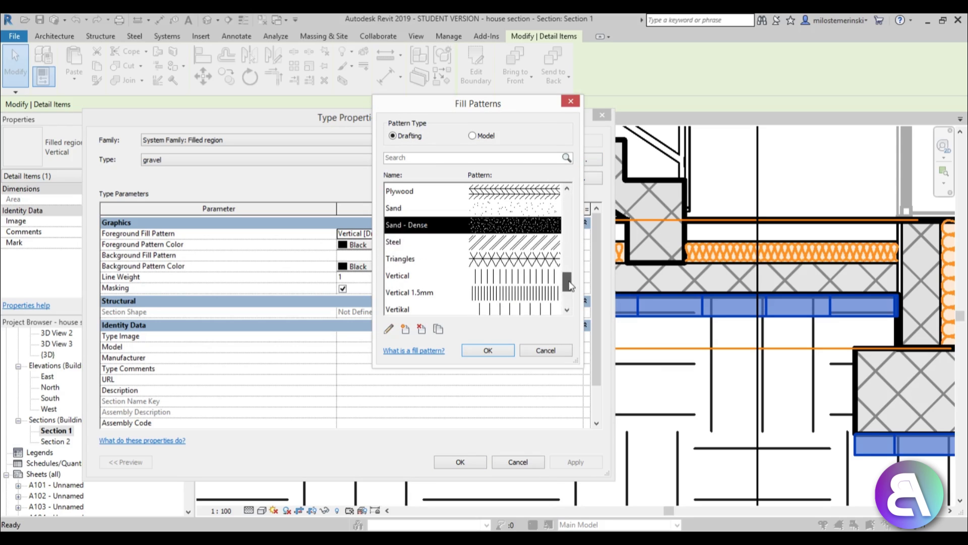
click(488, 351)
click(460, 462)
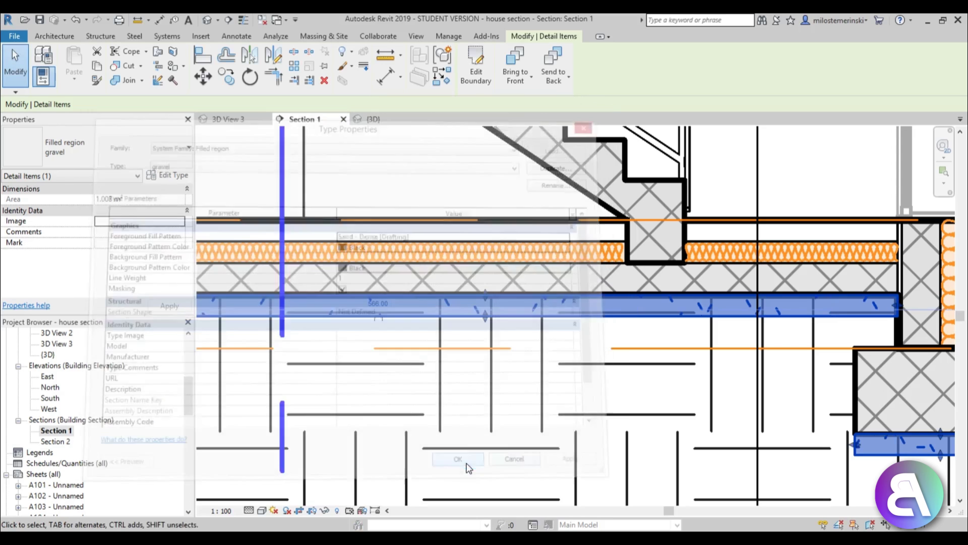
click(532, 362)
Examine the gravel layers beneath the ground slabs and wall footings in the section.
scroll(533, 361, down, 2)
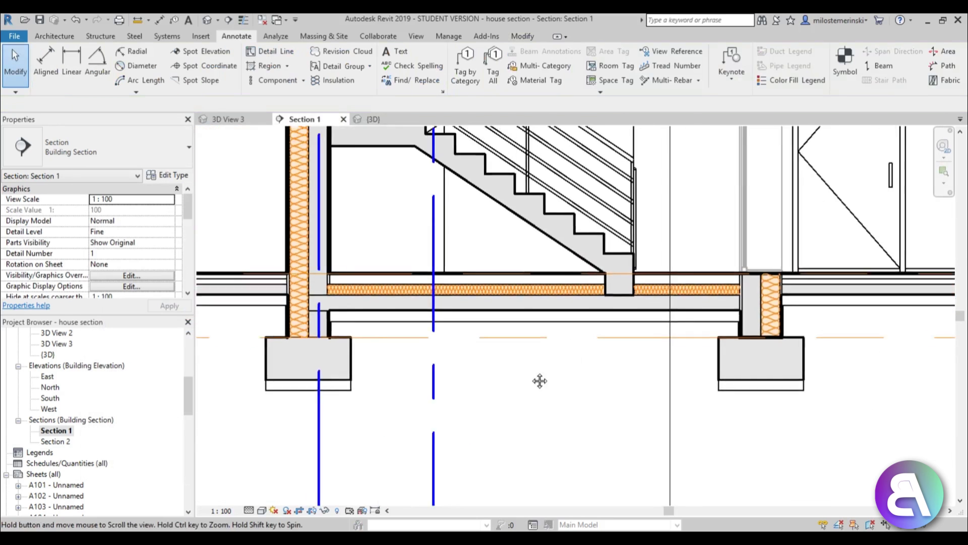
scroll(443, 417, down, 2)
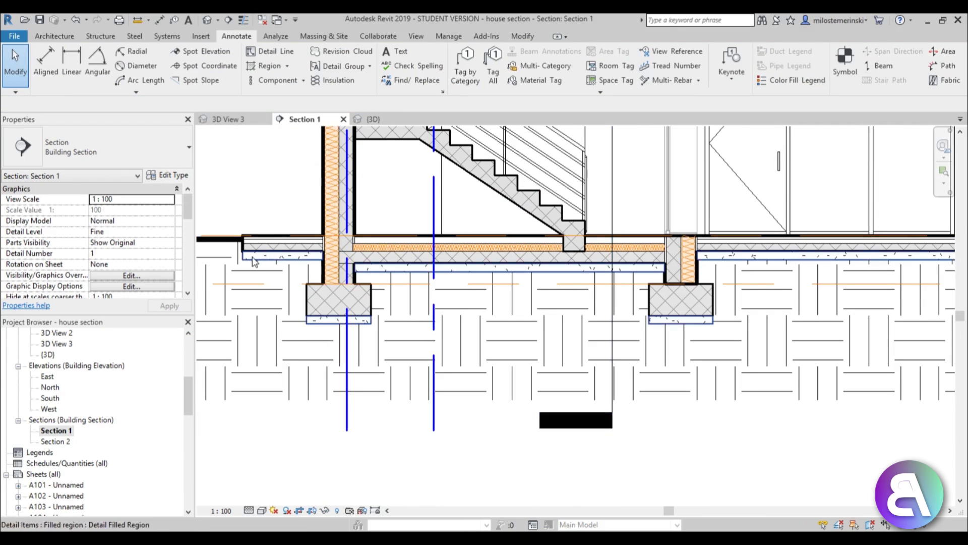
scroll(248, 272, up, 2)
scroll(364, 378, down, 1)
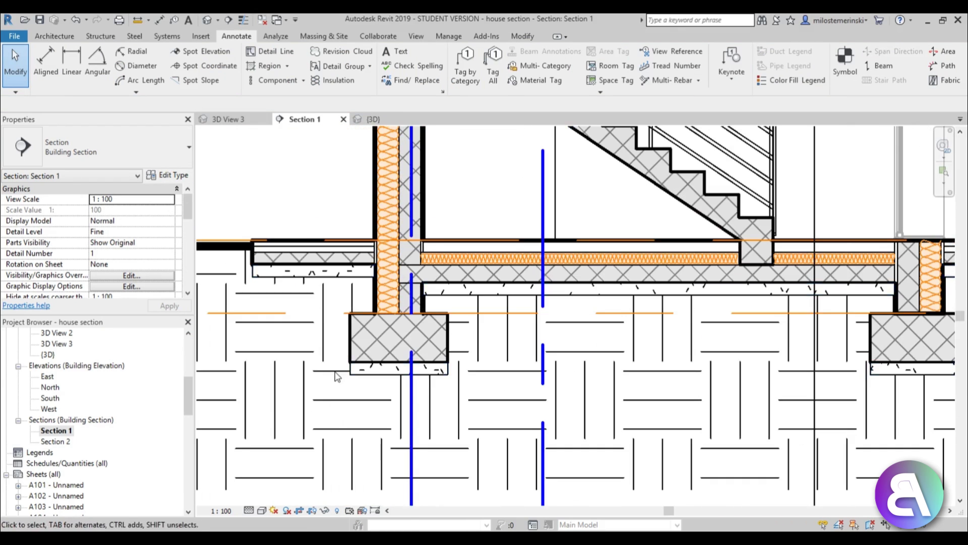
scroll(338, 373, up, 1)
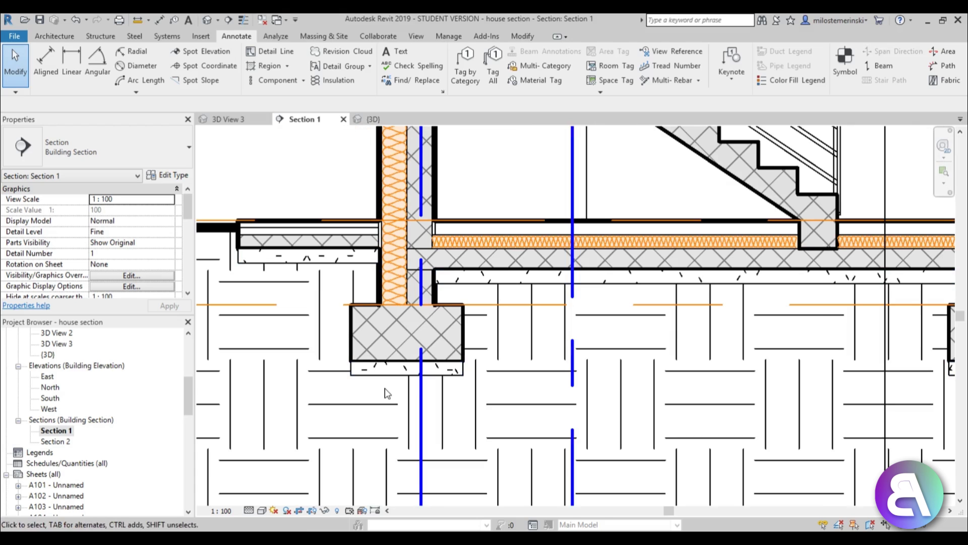
scroll(387, 393, down, 3)
scroll(414, 396, up, 1)
scroll(413, 395, down, 1)
scroll(416, 473, up, 2)
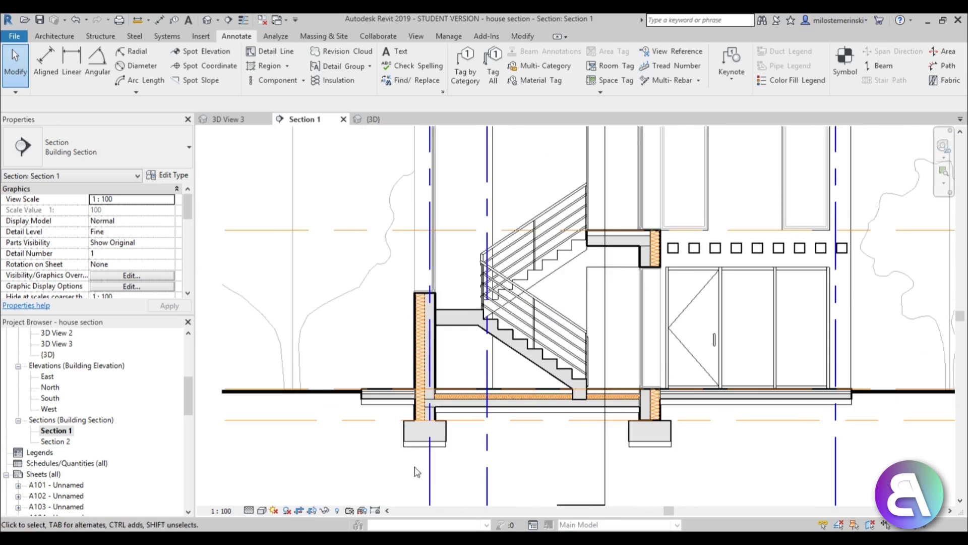
Review the whole house section from the foundations up to the roof, including its grids and levels.
scroll(535, 398, down, 3)
middle_drag(535, 399, 478, 417)
scroll(473, 444, down, 1)
scroll(416, 455, up, 5)
scroll(424, 434, down, 4)
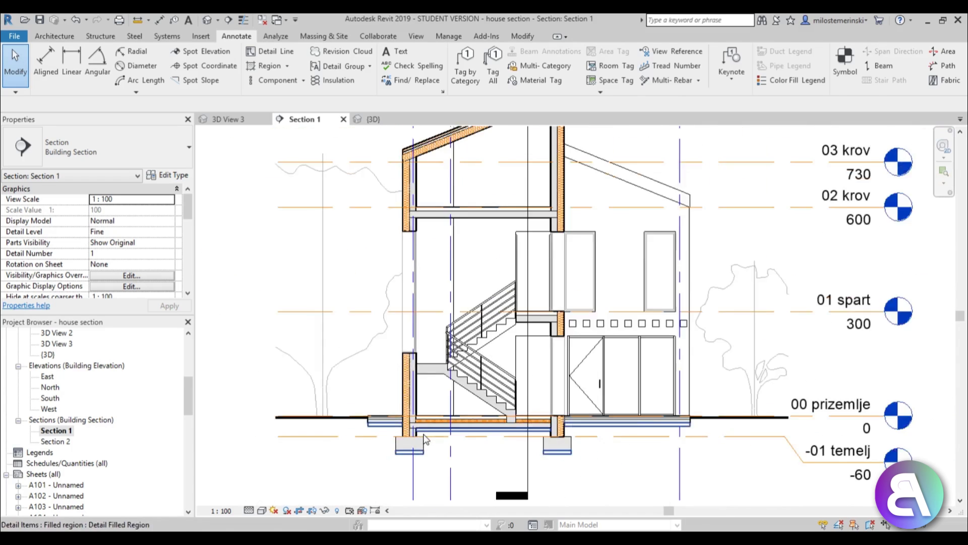
scroll(423, 435, down, 1)
mouse_move(454, 372)
middle_down()
mouse_move(433, 416)
mouse_move(428, 385)
middle_up()
scroll(428, 386, down, 1)
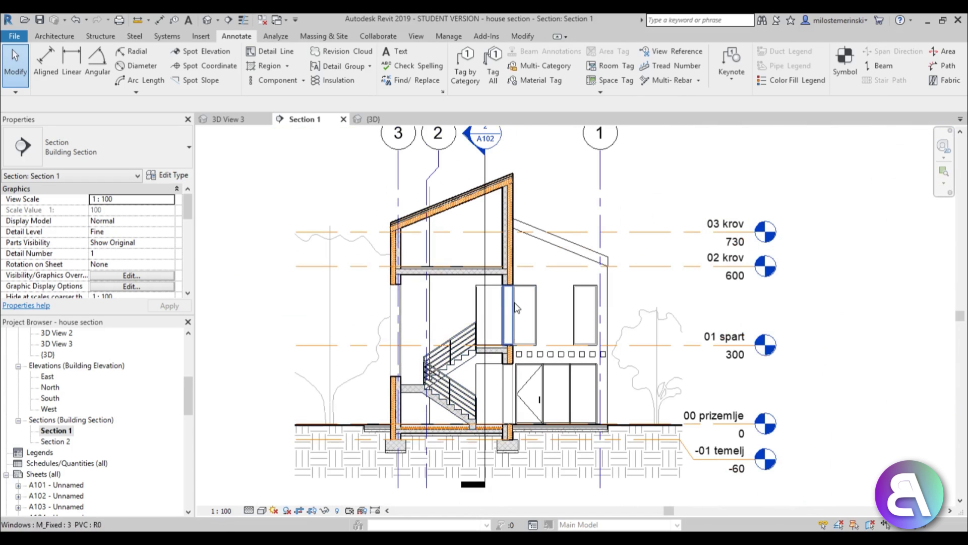
middle_drag(459, 310, 460, 302)
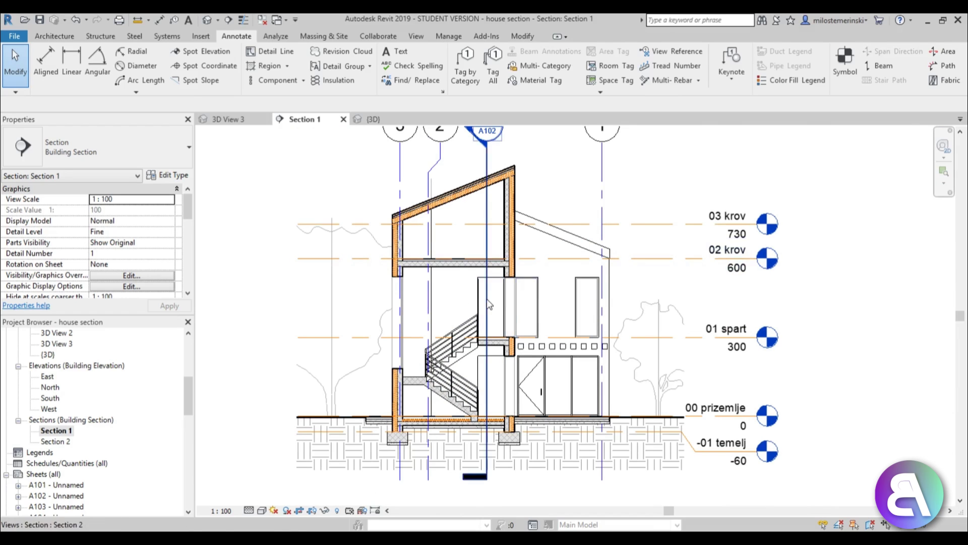
middle_drag(486, 298, 486, 306)
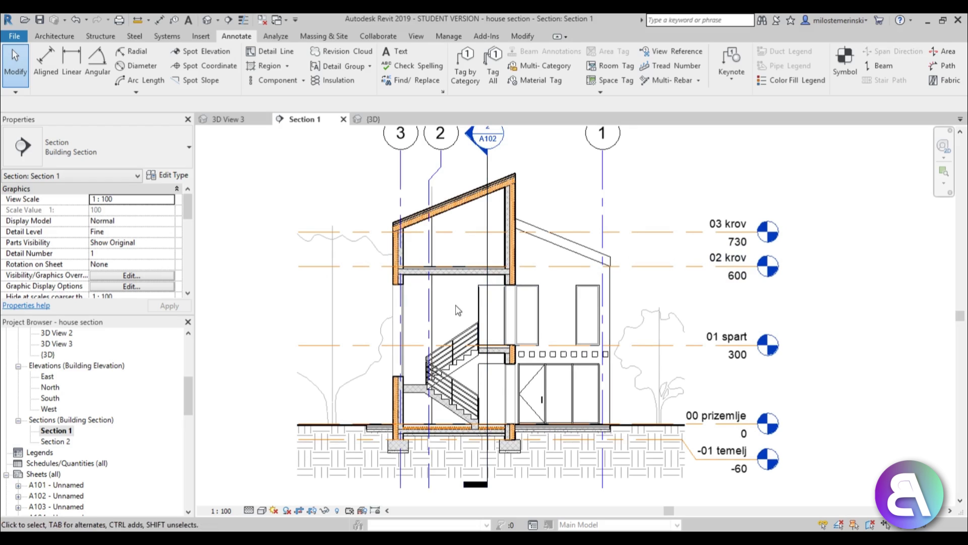
middle_drag(458, 310, 469, 325)
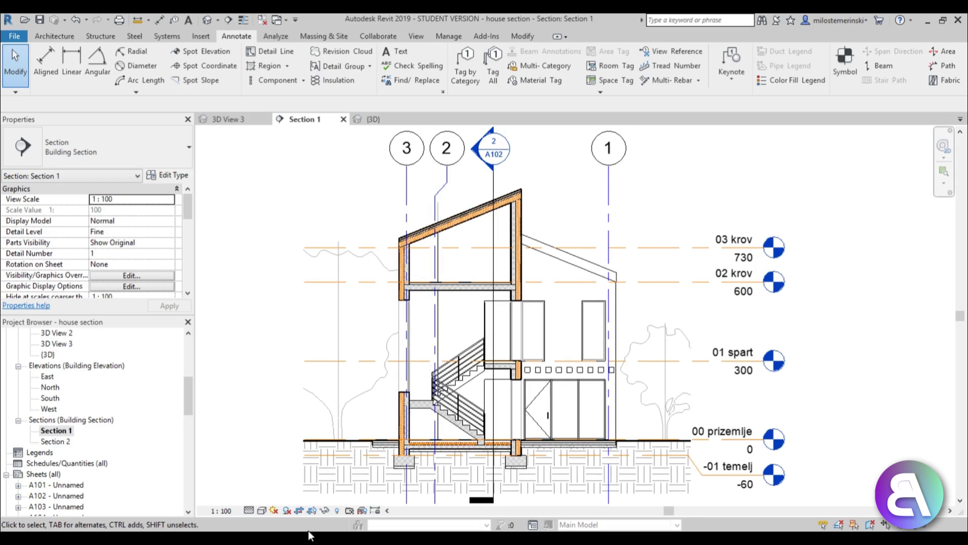
Turn on shadows in the Section 1 view.
click(286, 510)
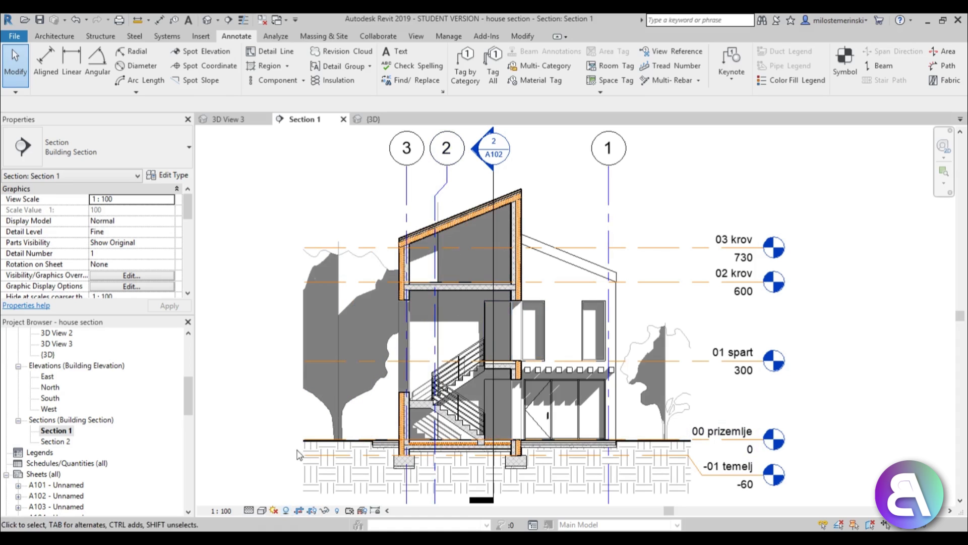
scroll(423, 300, up, 2)
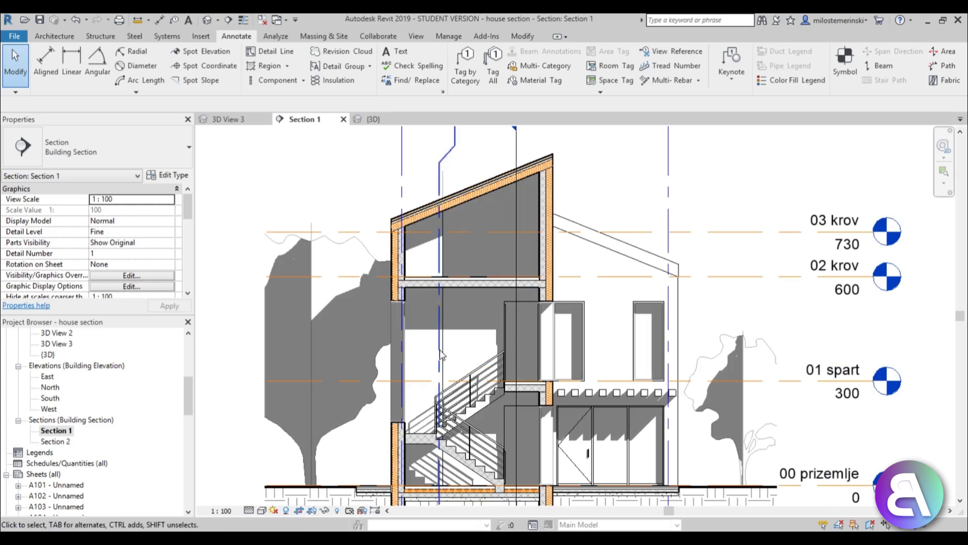
middle_drag(471, 334, 464, 335)
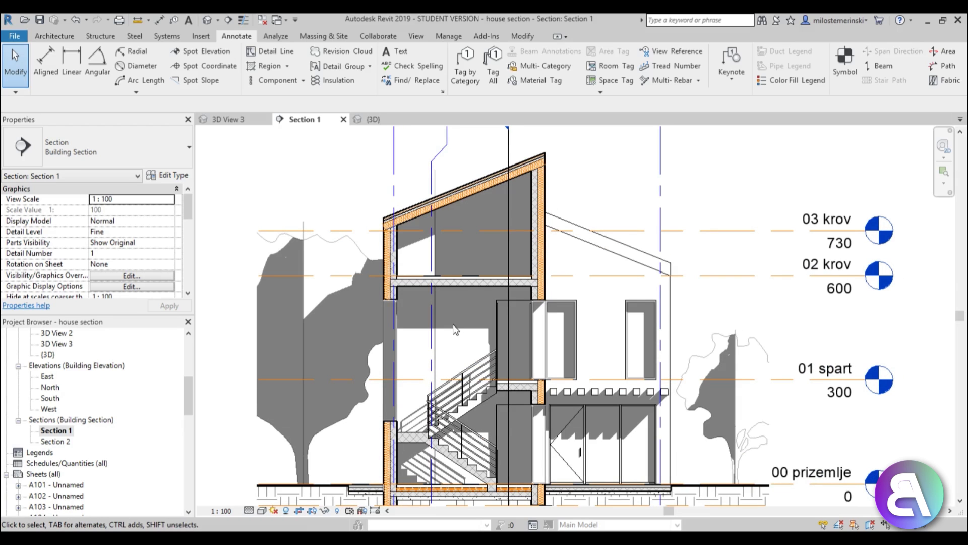
Lower the shadow intensity to 16 in the view's graphic display lighting options and apply it.
click(262, 511)
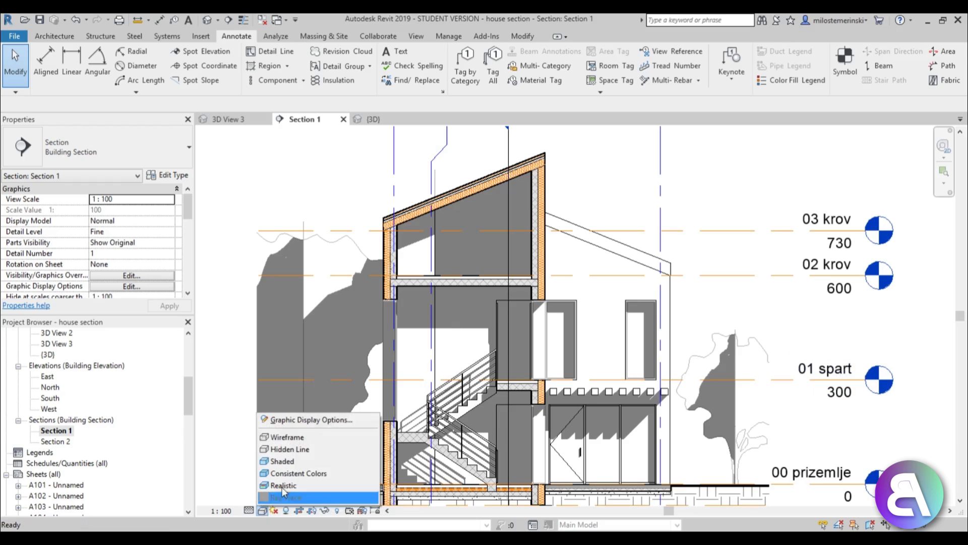
click(292, 421)
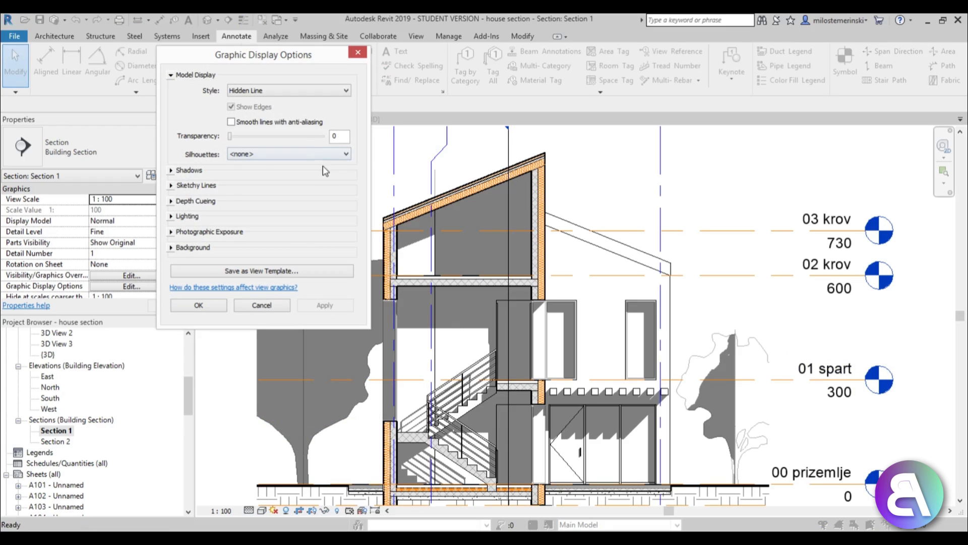
click(172, 216)
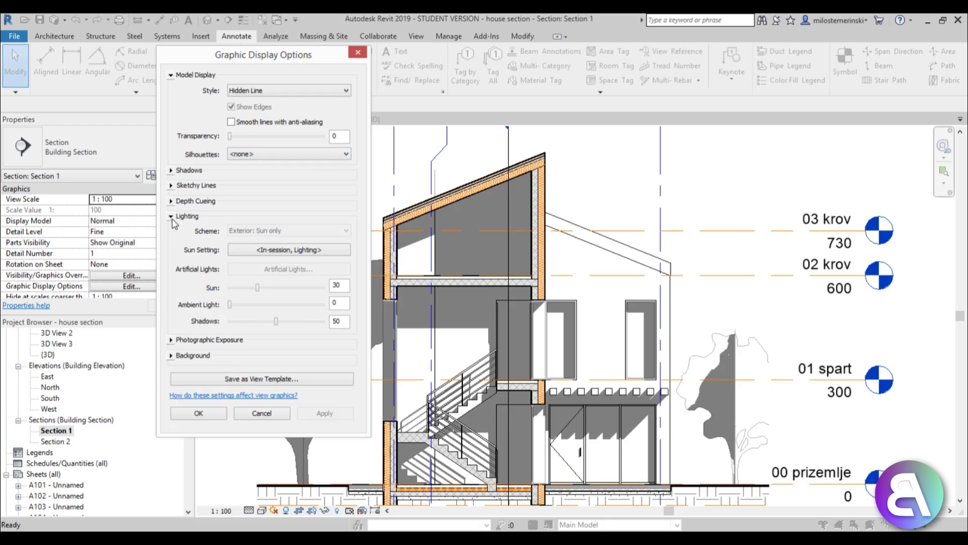
drag(265, 322, 245, 325)
click(323, 415)
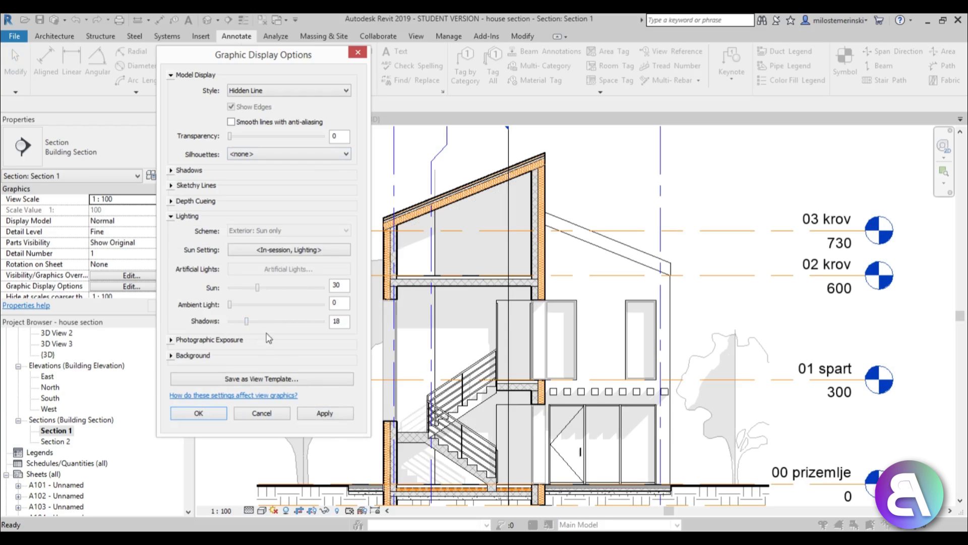
click(329, 416)
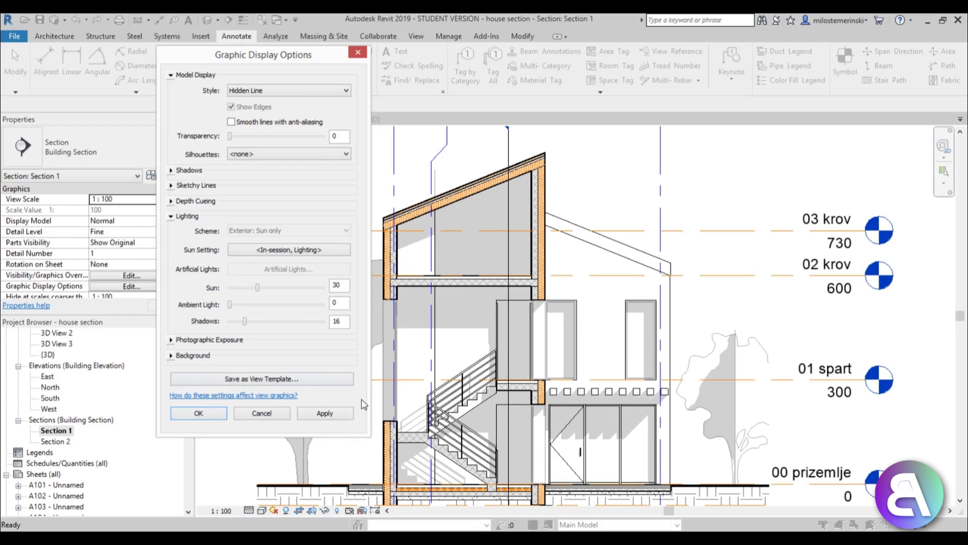
click(324, 414)
click(198, 414)
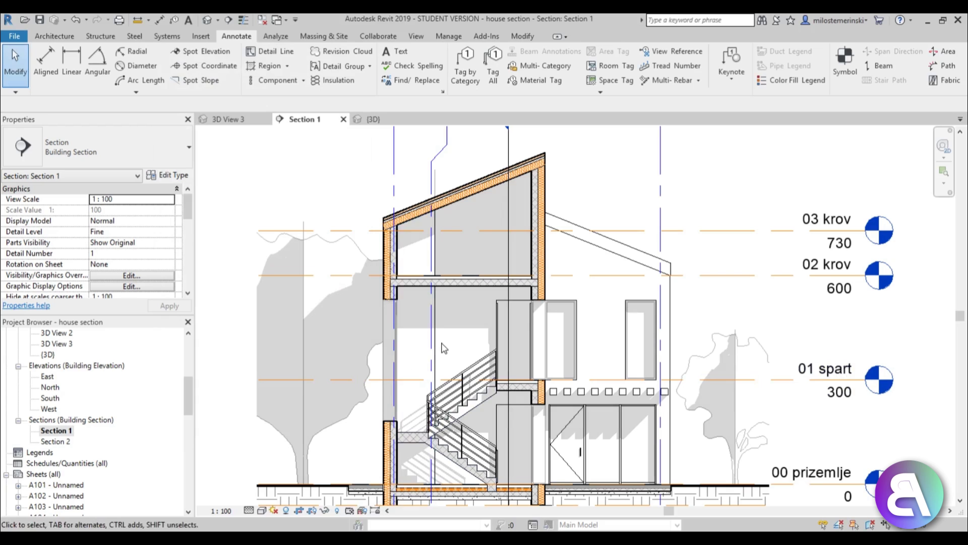
mouse_move(464, 323)
middle_down()
mouse_move(467, 300)
mouse_move(465, 320)
middle_up()
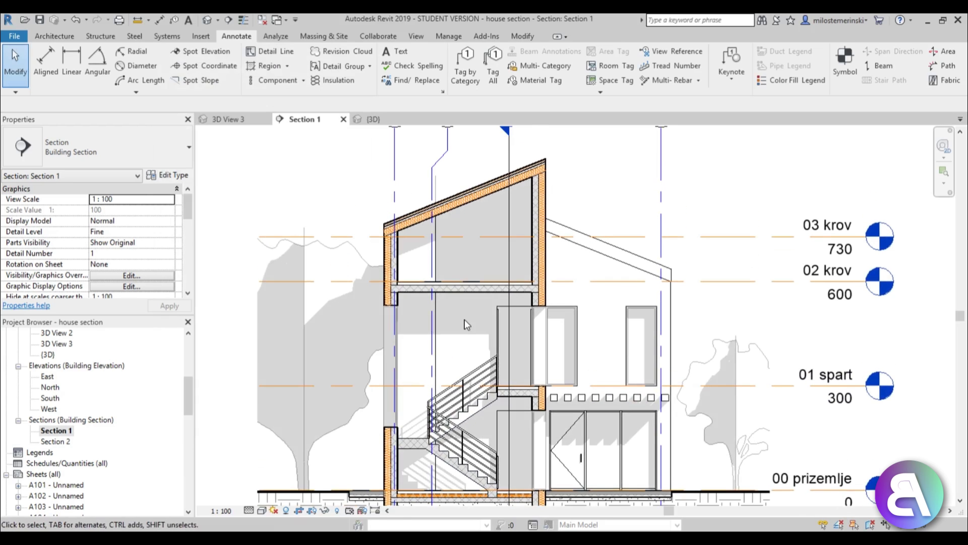
scroll(464, 319, down, 2)
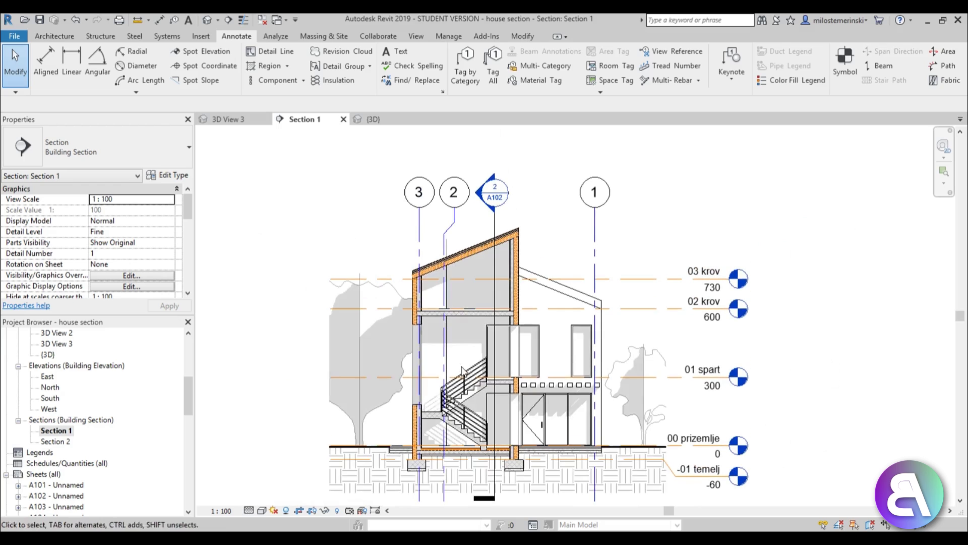
scroll(465, 358, up, 2)
scroll(463, 361, down, 1)
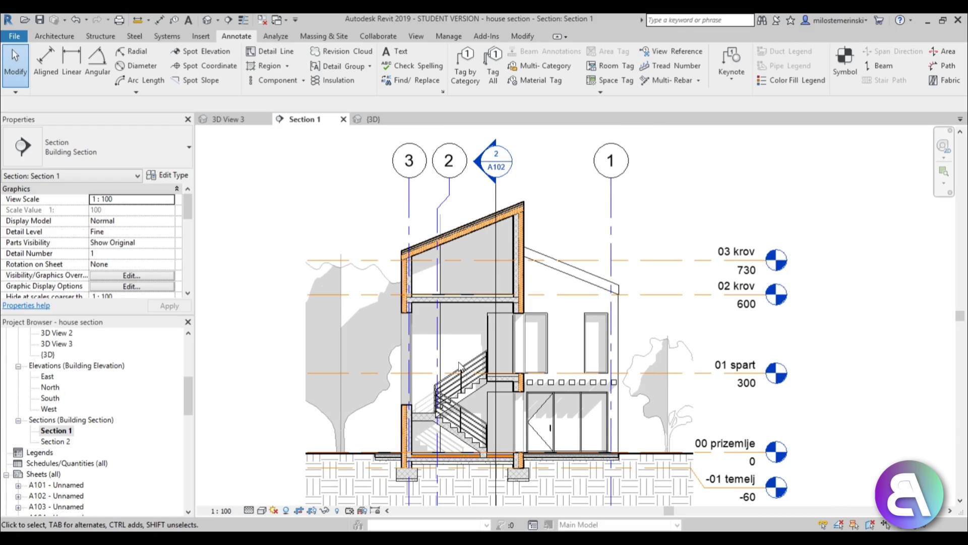
middle_drag(473, 341, 475, 327)
scroll(474, 330, down, 3)
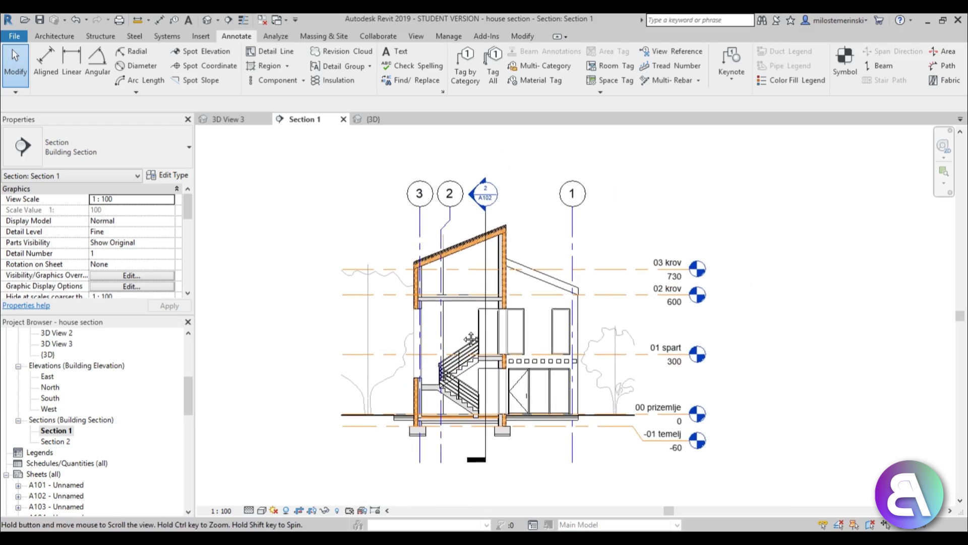